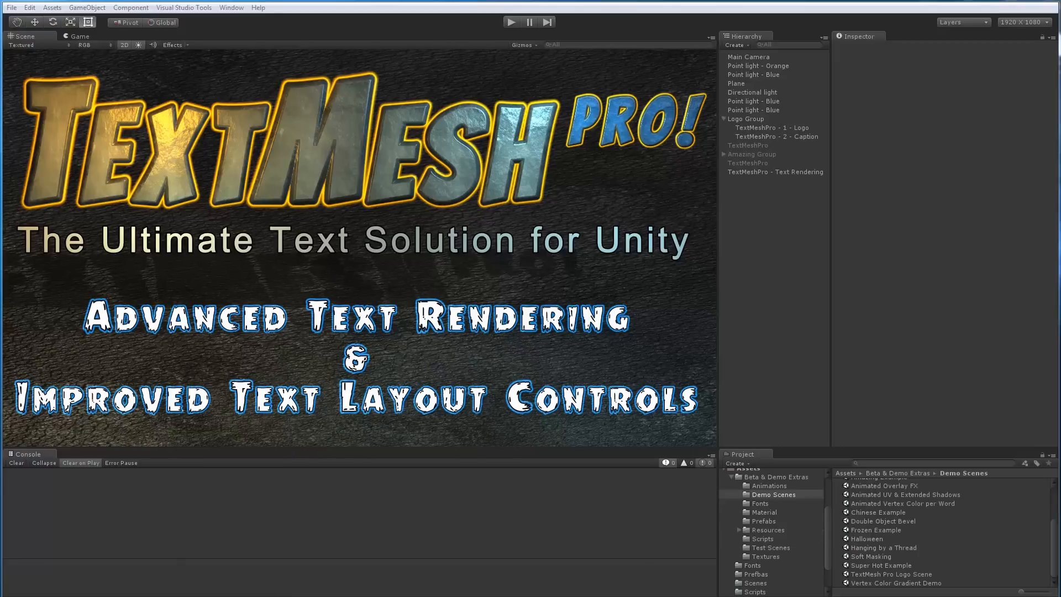
Create a new scene and add a TextMeshPro Text UI object on a canvas
click(11, 8)
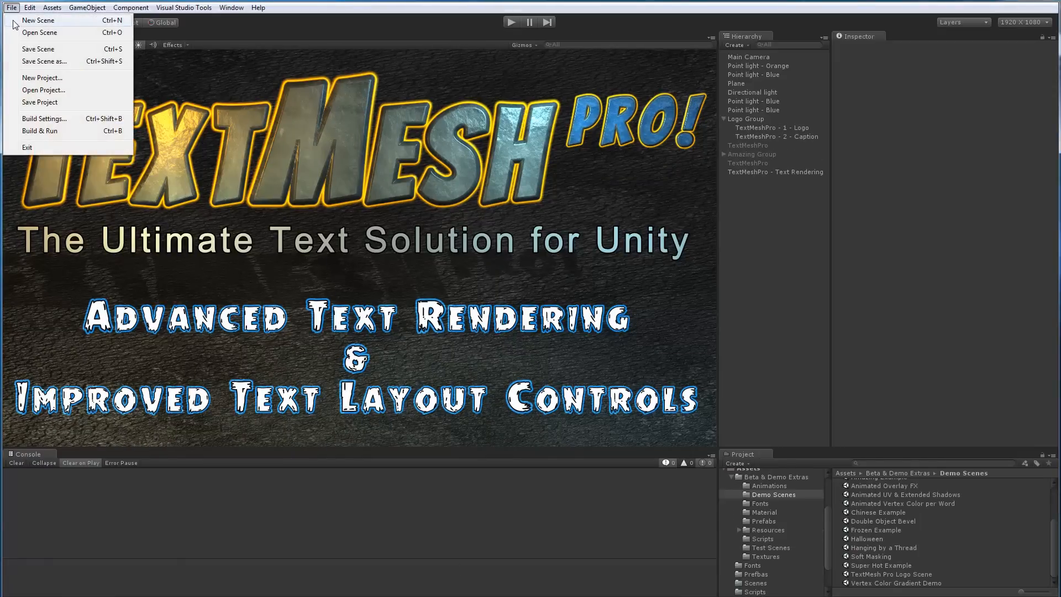
click(16, 21)
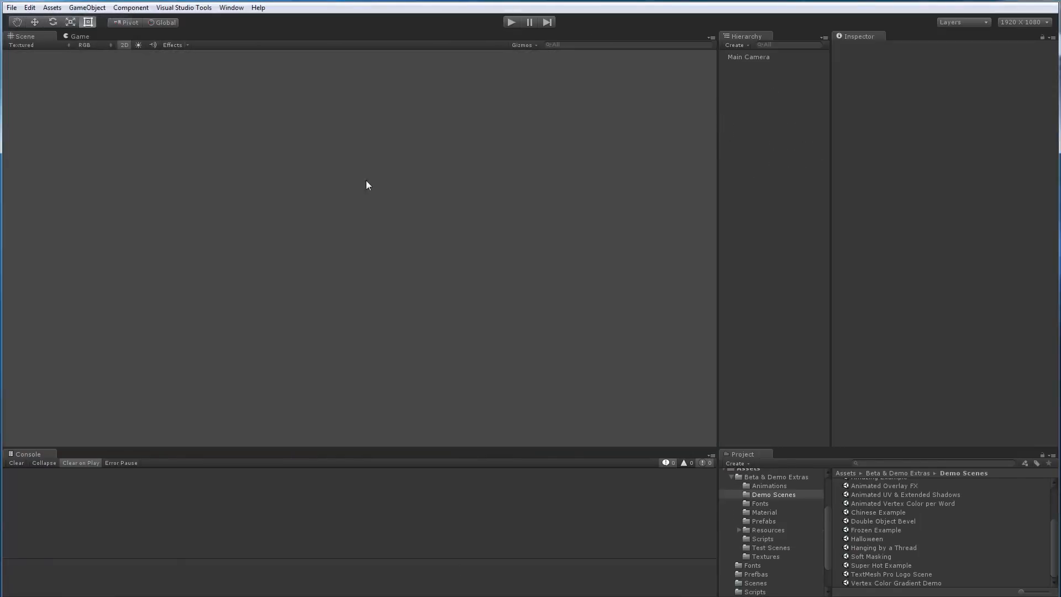
click(735, 44)
mouse_move(744, 131)
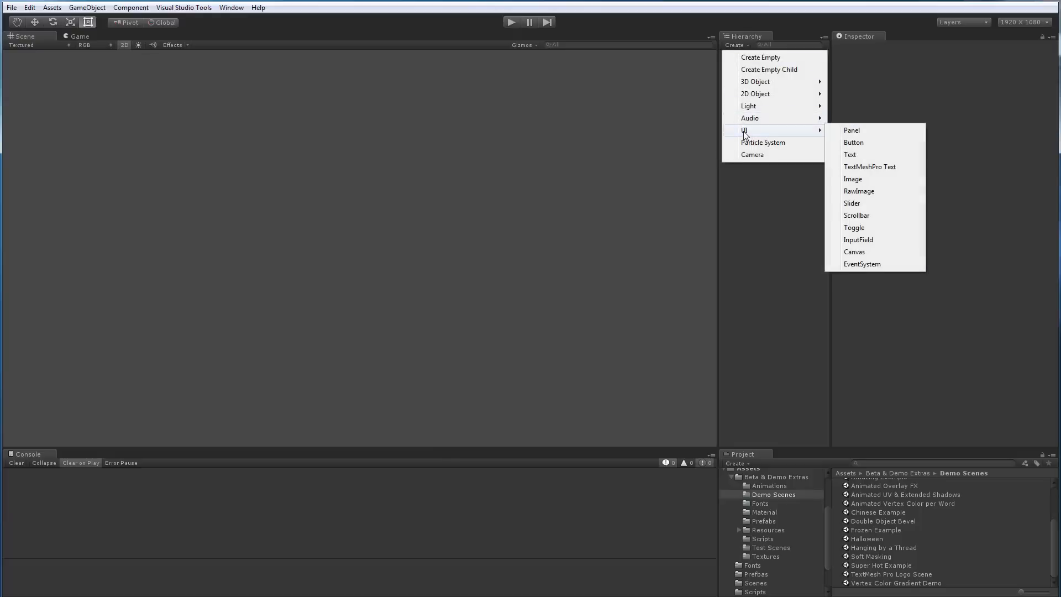
click(880, 167)
click(724, 65)
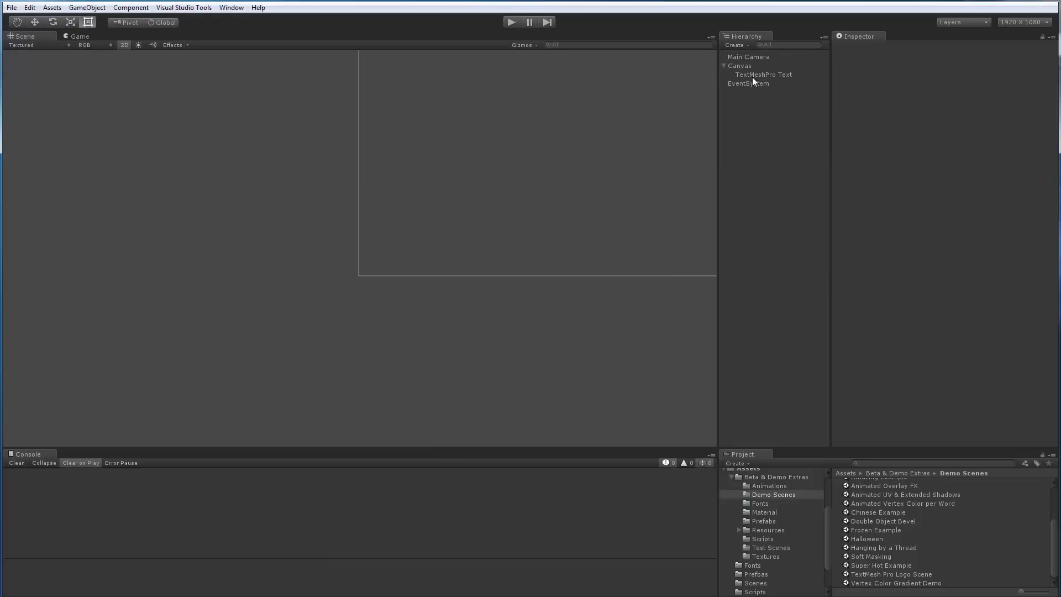
Frame the TextMeshPro Text object in the scene and set its text to "Example of some lines of text."
double_click(751, 76)
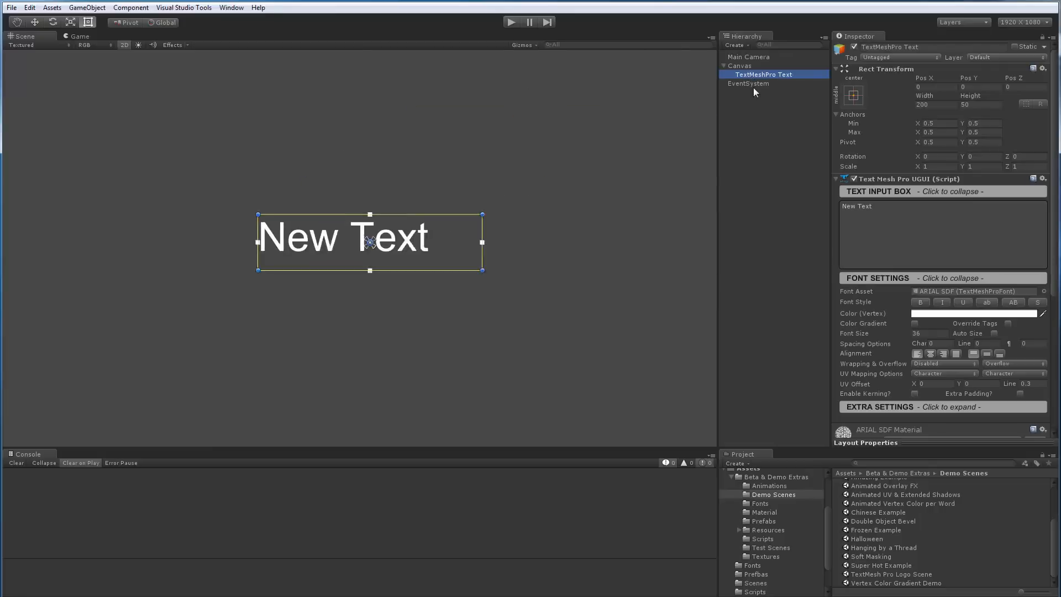
click(883, 211)
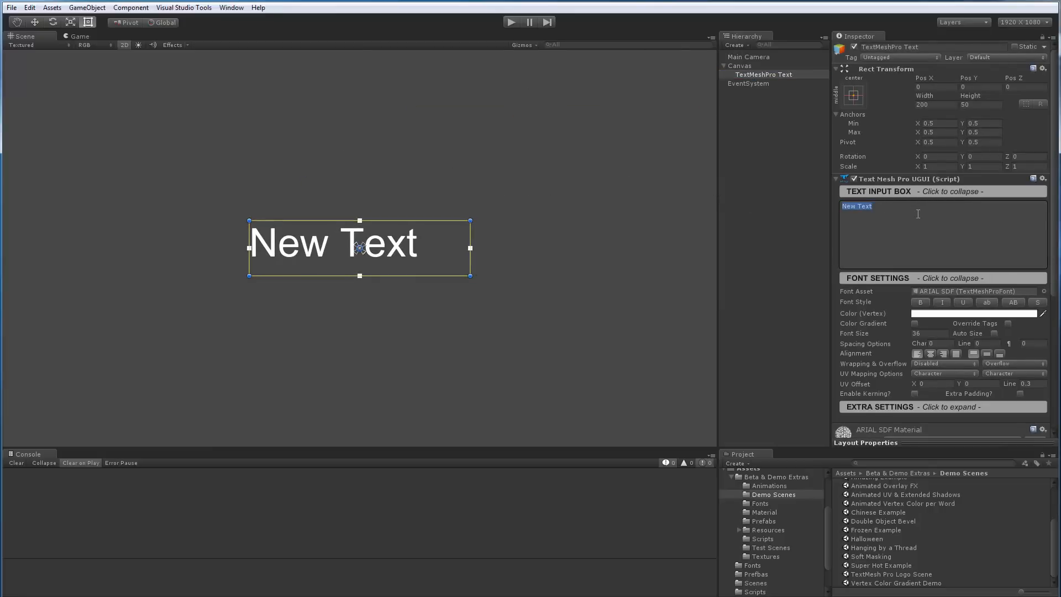
text(Example)
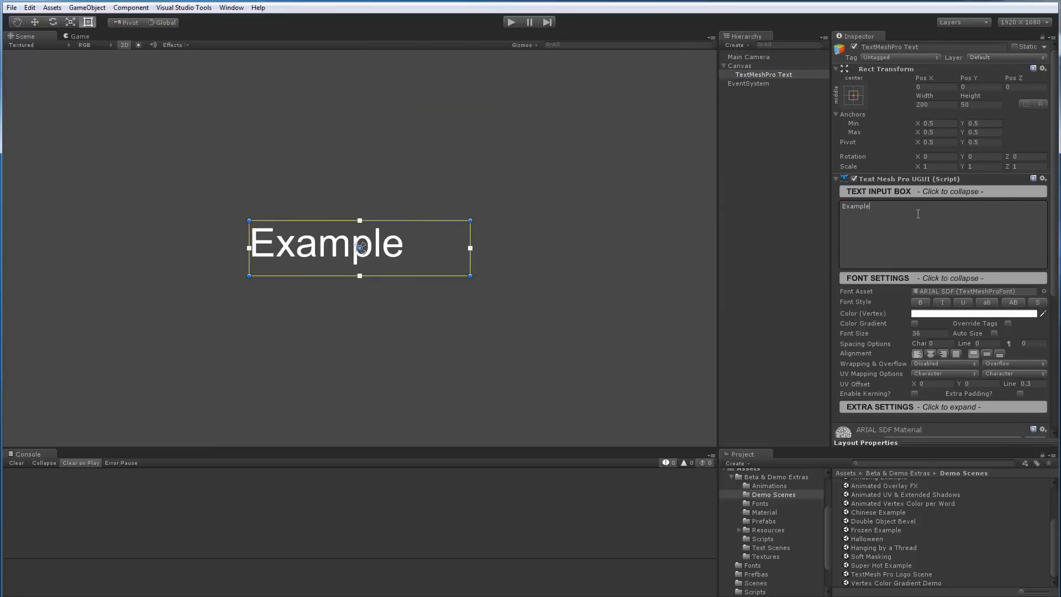
text( of some lines of text.)
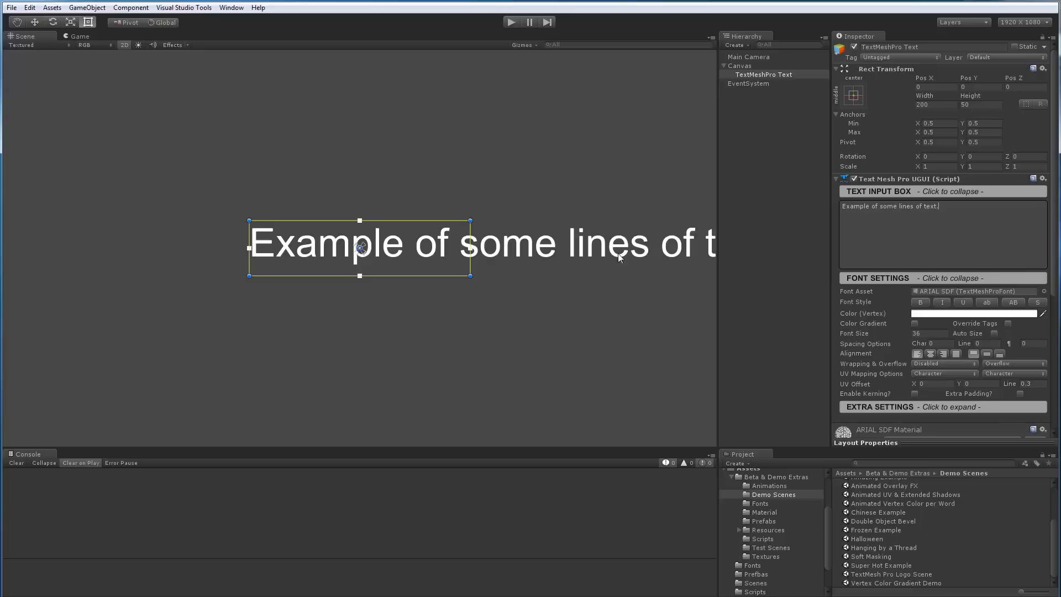
Examine how sharply the text's letter edges render at various zoom levels in the scene
middle_drag(618, 254, 459, 260)
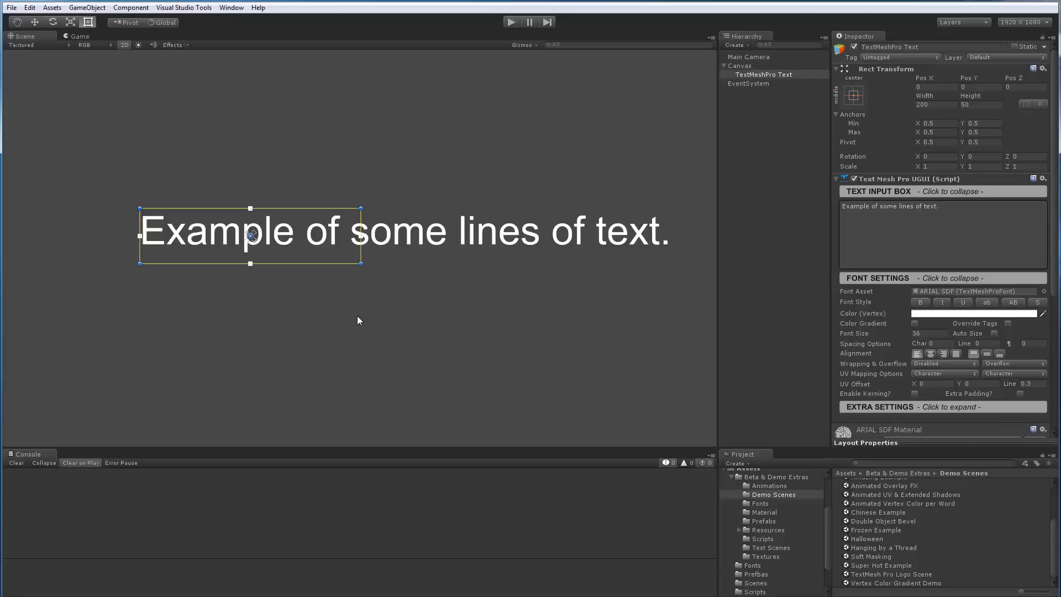
middle_drag(291, 317, 364, 317)
scroll(363, 317, up, 4)
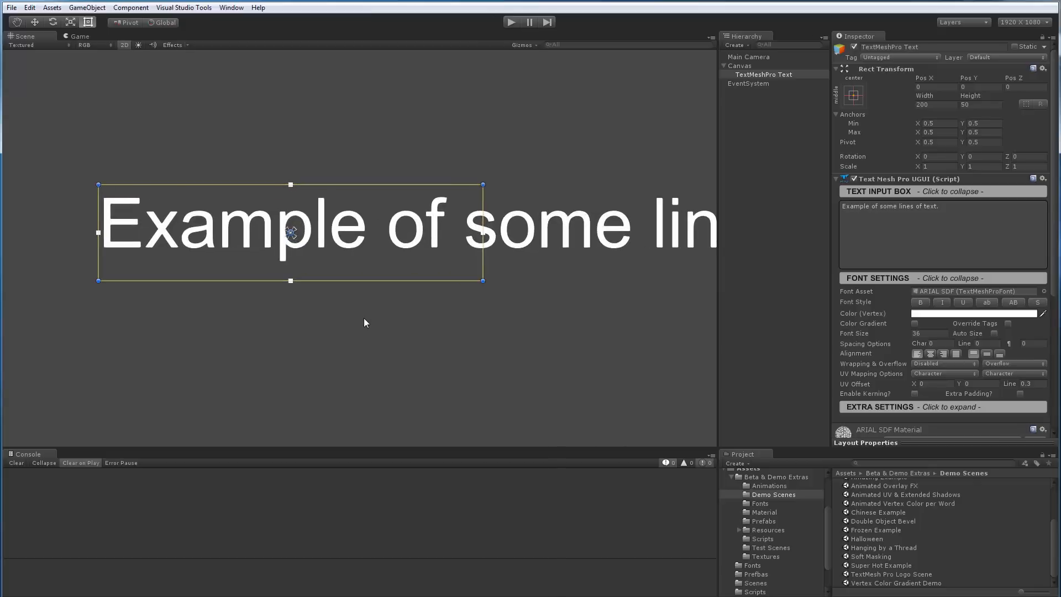
scroll(233, 252, up, 6)
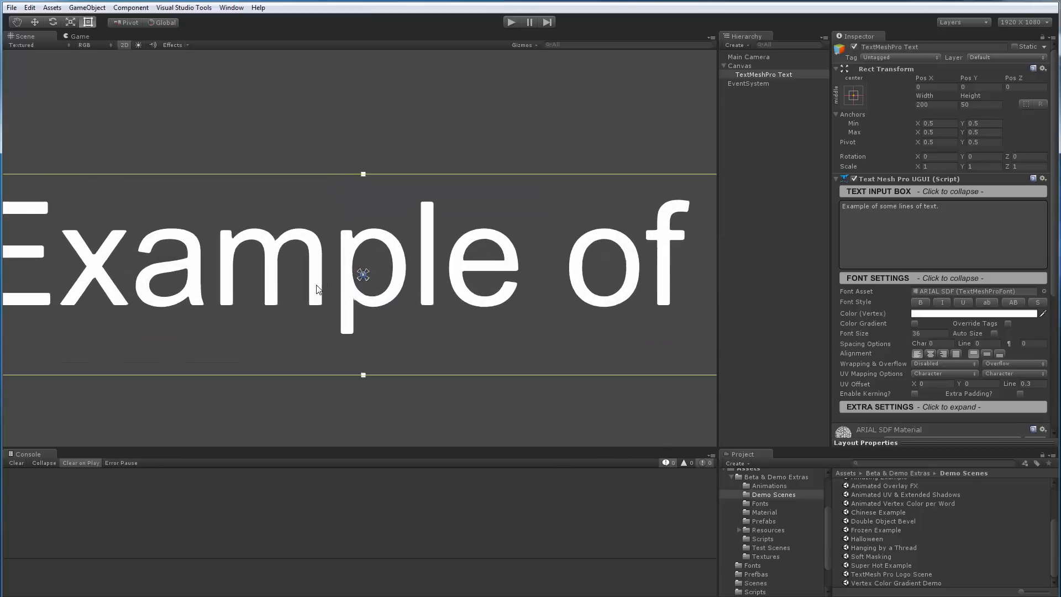
scroll(318, 289, up, 4)
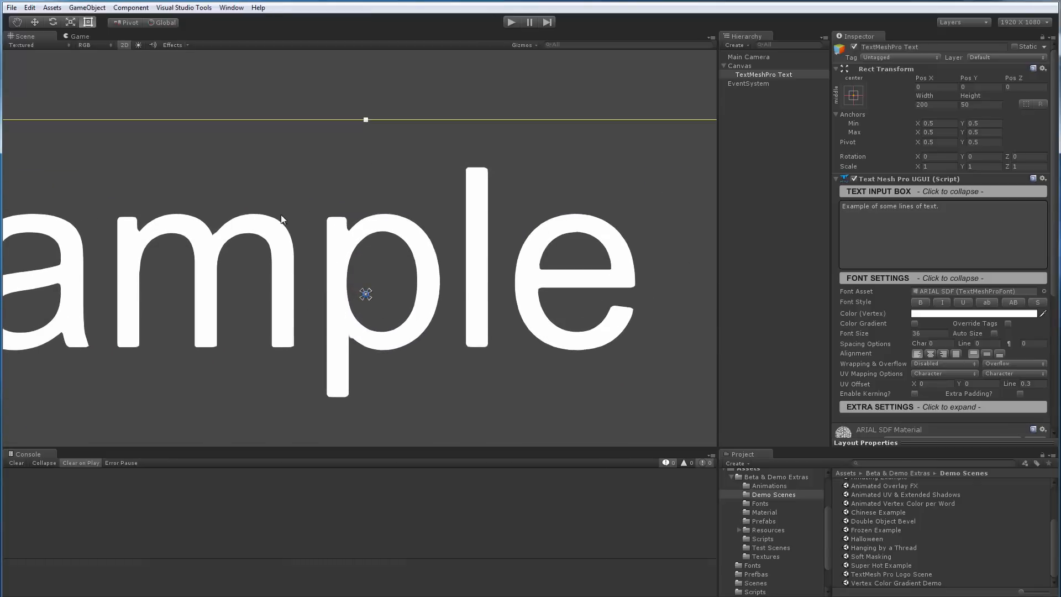
scroll(410, 301, down, 5)
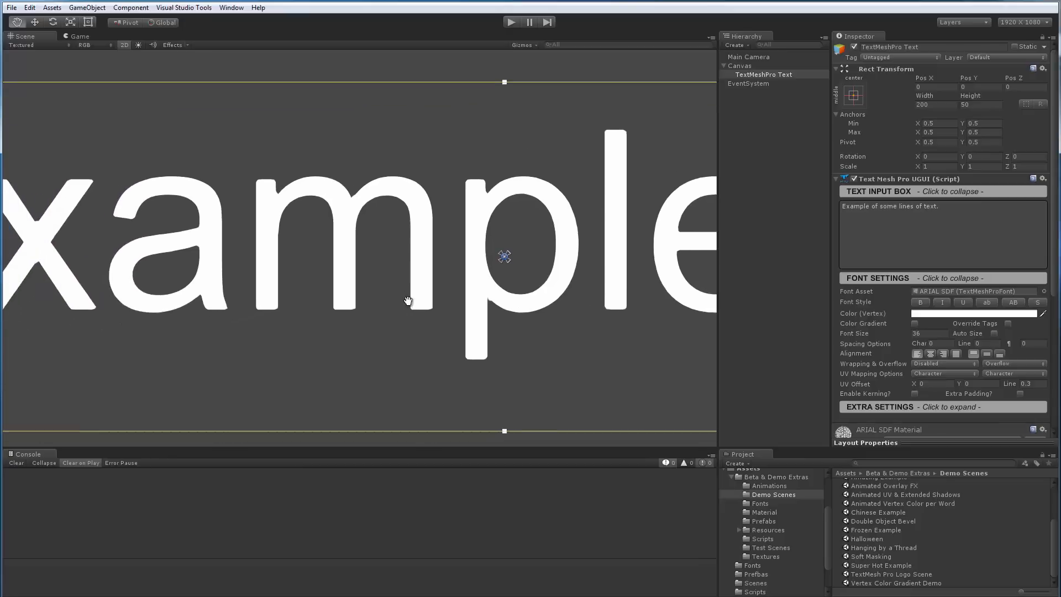
middle_drag(385, 302, 369, 293)
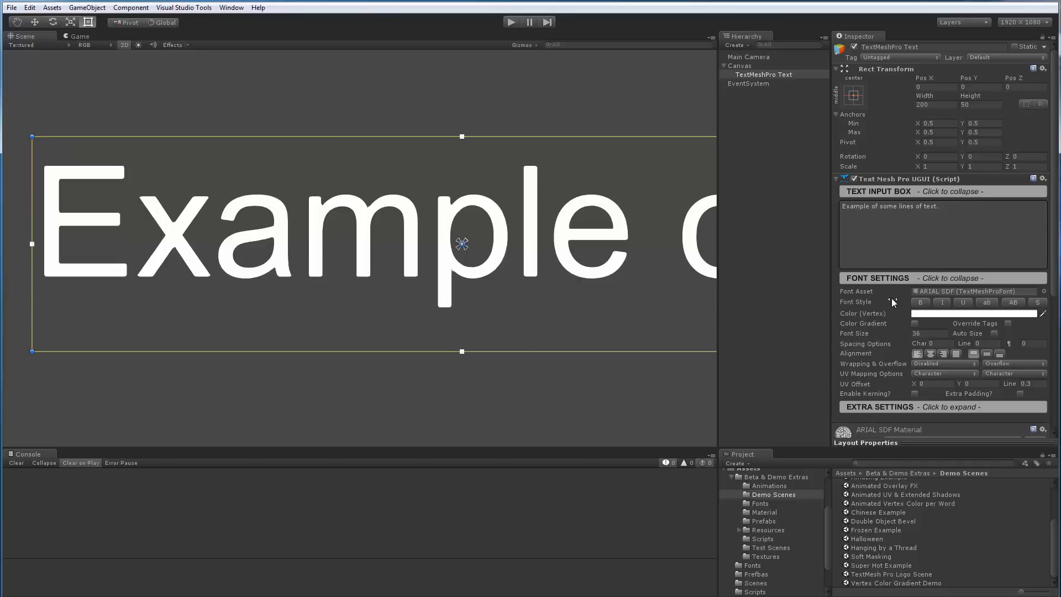
scroll(891, 300, down, 5)
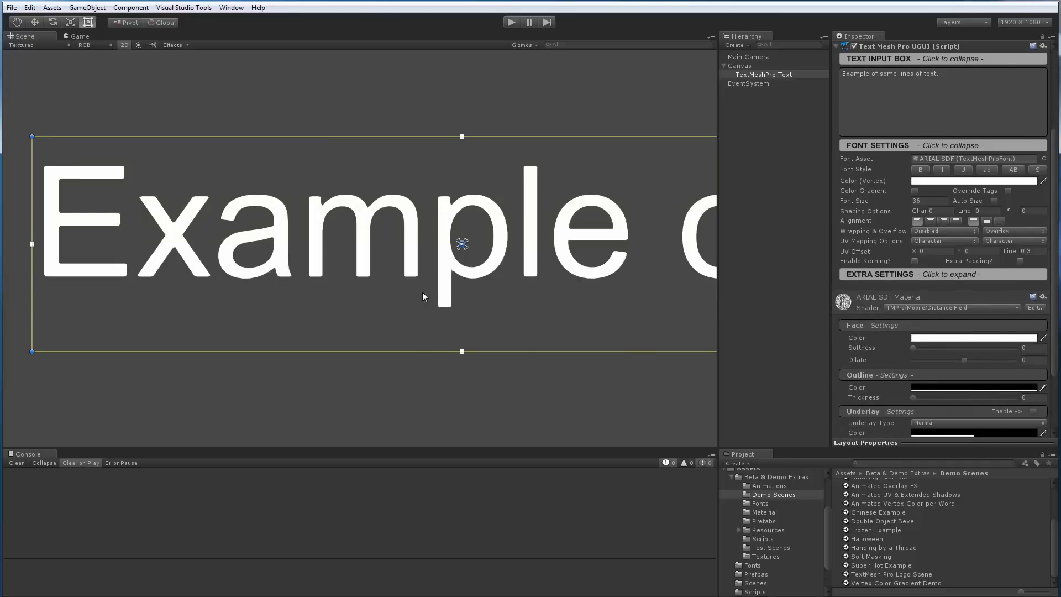
scroll(357, 296, down, 1)
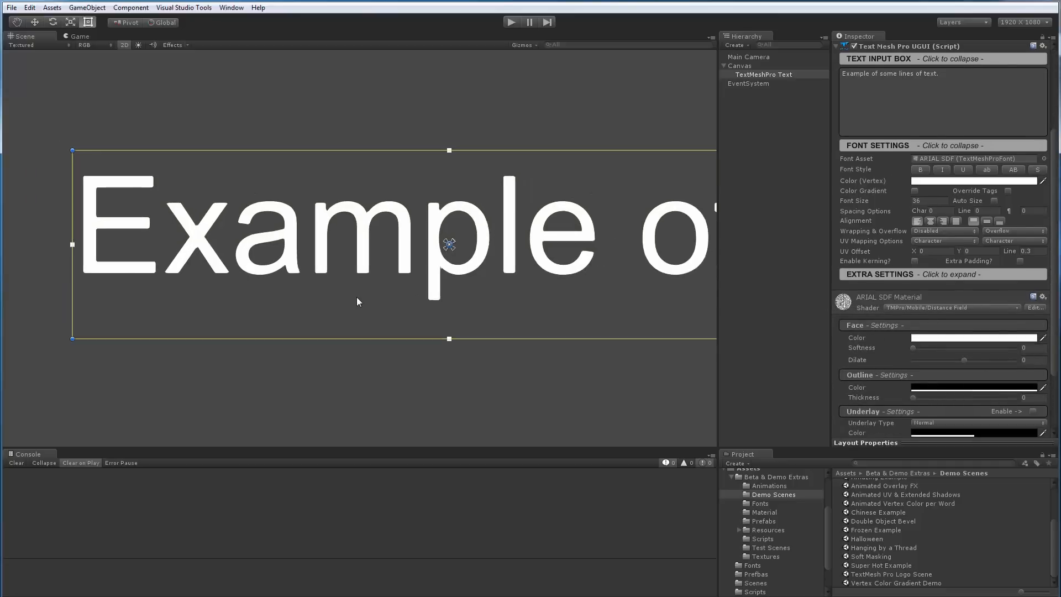
middle_drag(392, 294, 379, 294)
key(t)
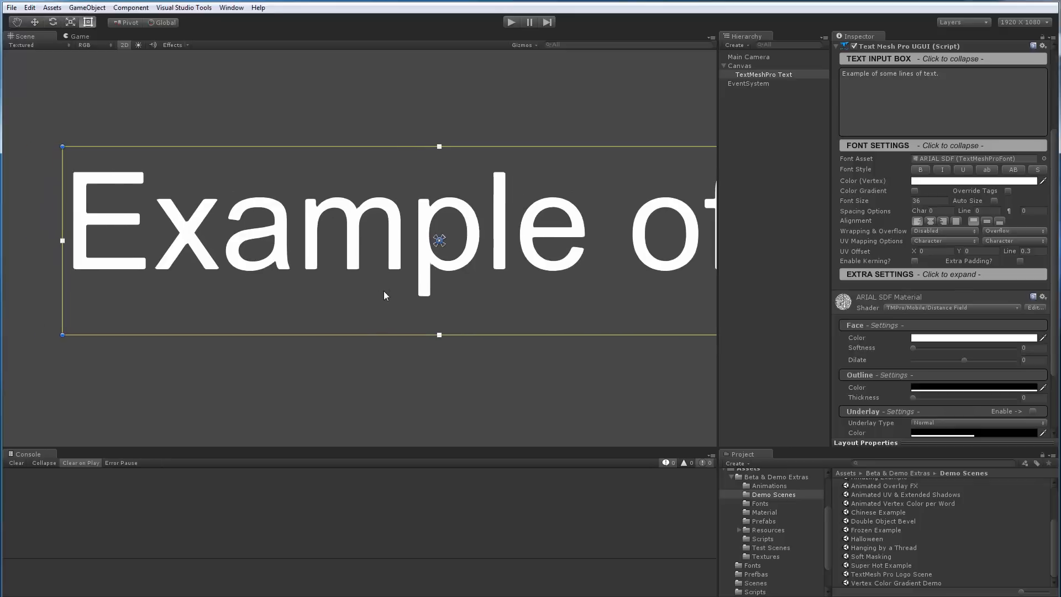
scroll(385, 296, up, 1)
scroll(383, 291, up, 1)
middle_drag(321, 278, 379, 284)
scroll(380, 284, up, 1)
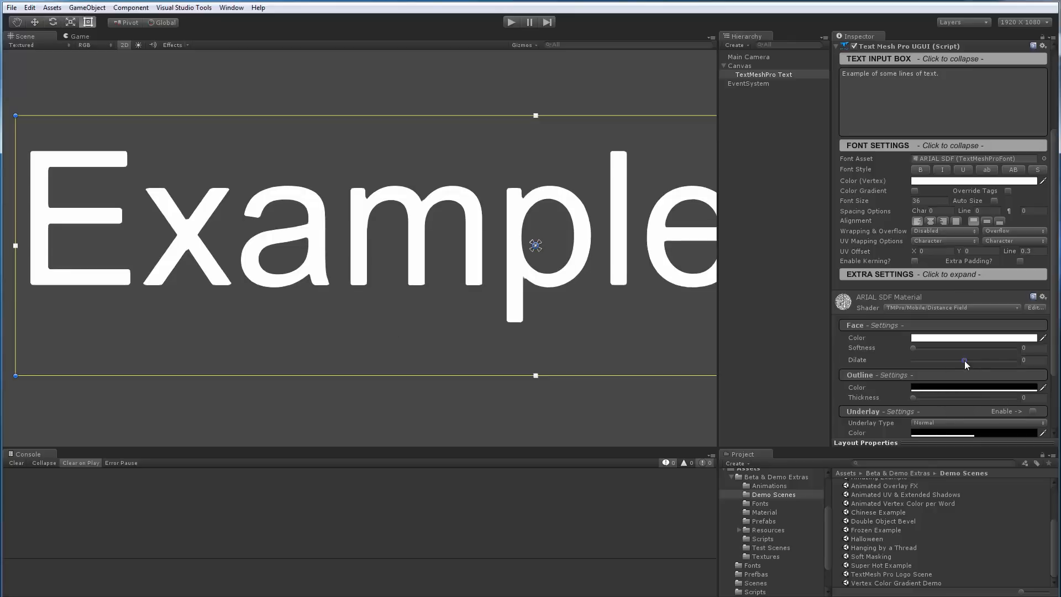
Set the face dilate of the ARIAL SDF material to 0.15
drag(963, 360, 974, 367)
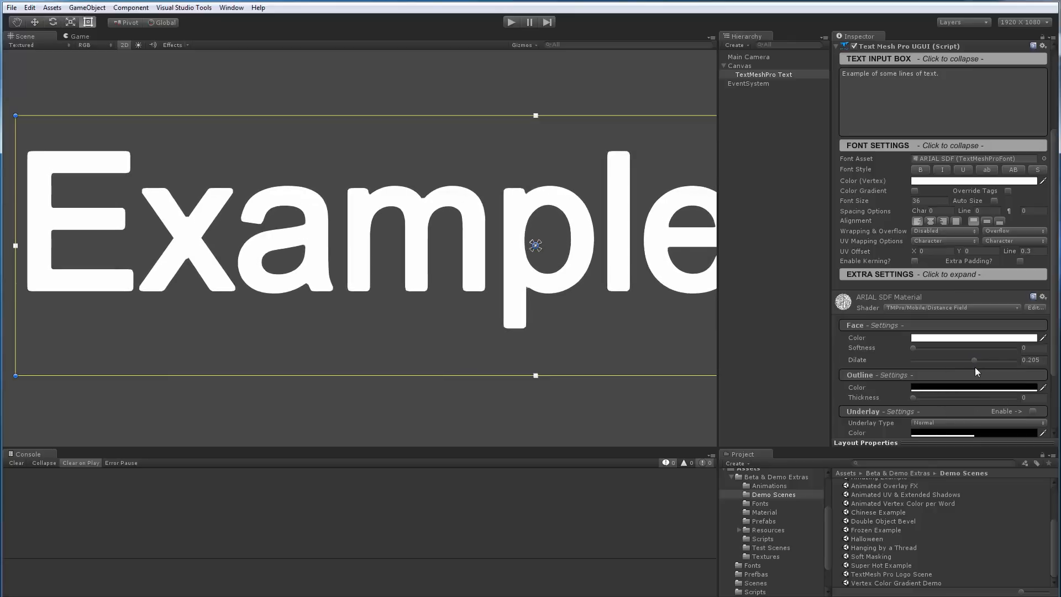
click(1040, 360)
text(0.15)
key(Tab)
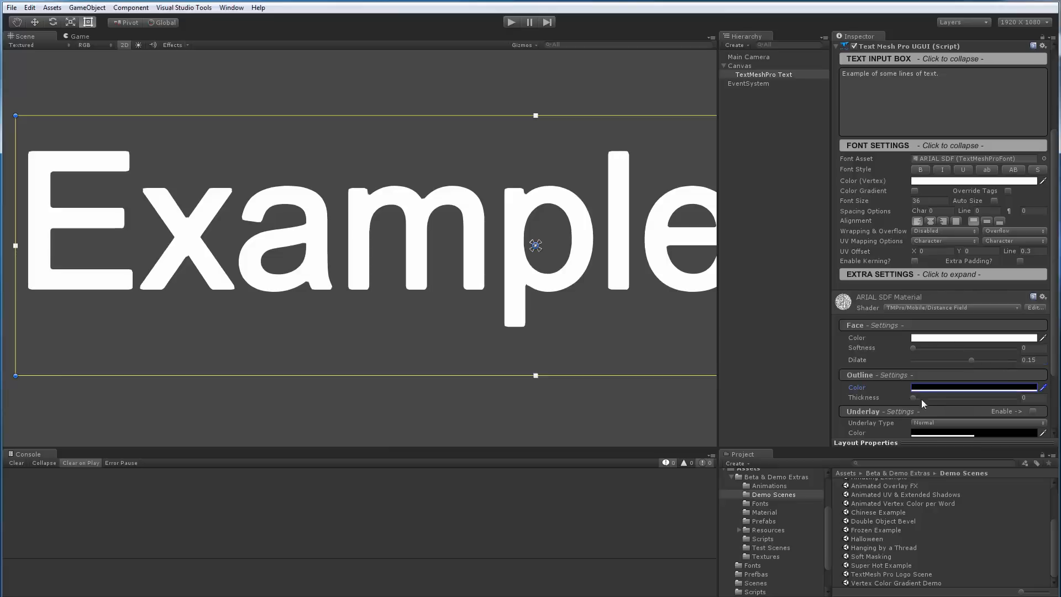
Give the text a black outline with a thickness of 0.15
drag(914, 397, 934, 399)
click(1032, 397)
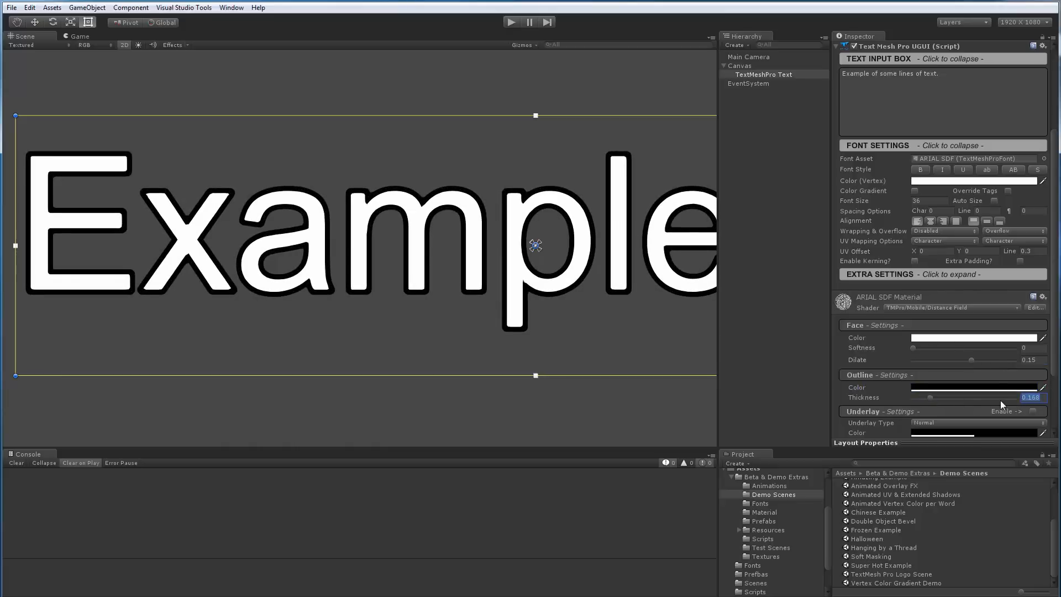
key(BackSpace)
text(0.15)
key(Return)
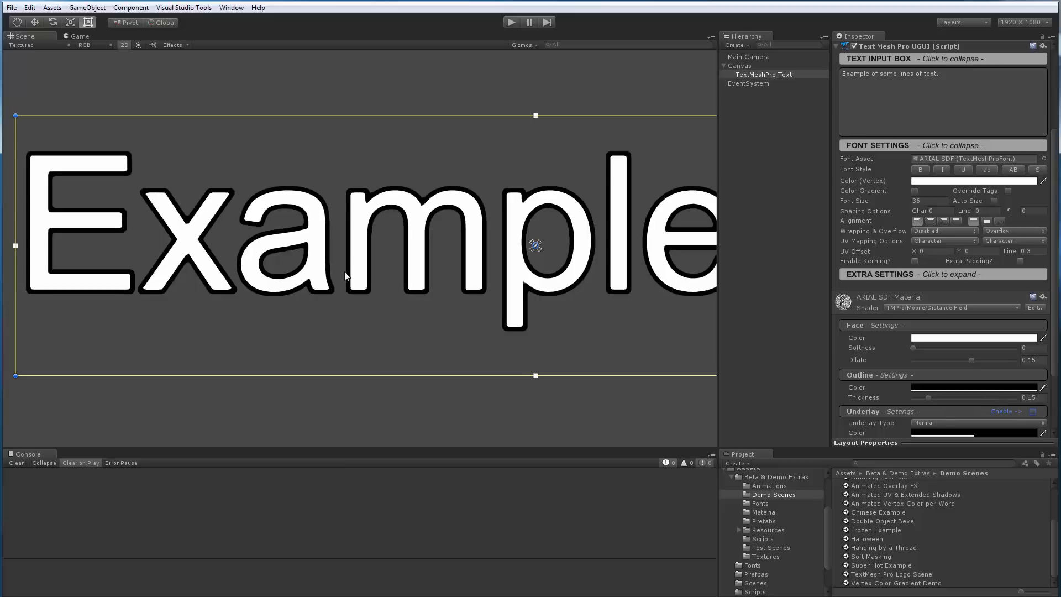
Enable the text's underlay as a soft shadow with OffsetX about 0.454, OffsetY about -0.432 and softness about 0.346
scroll(313, 285, down, 1)
scroll(313, 286, up, 4)
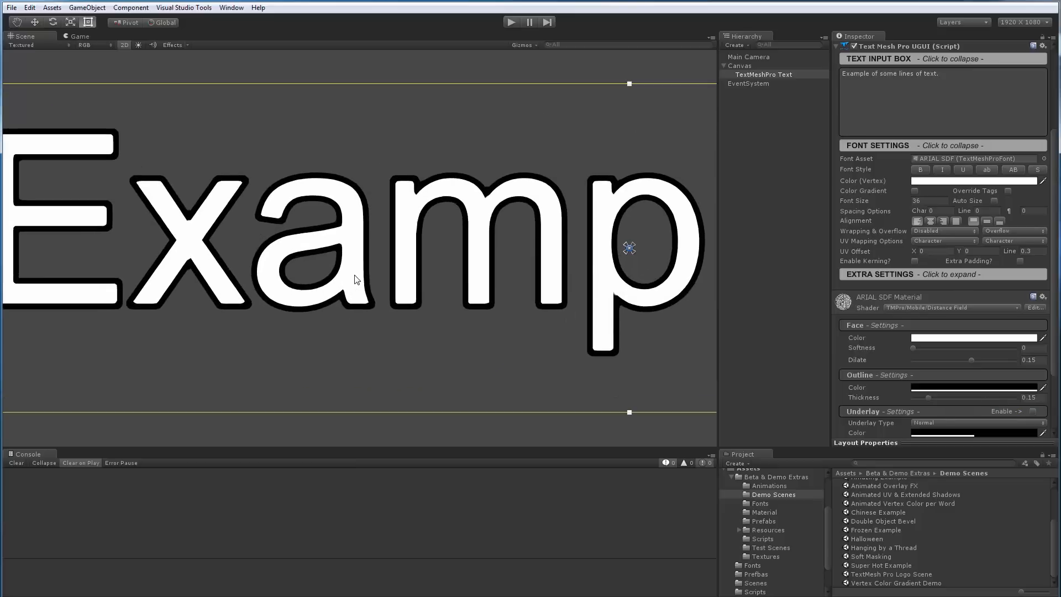
scroll(913, 363, down, 3)
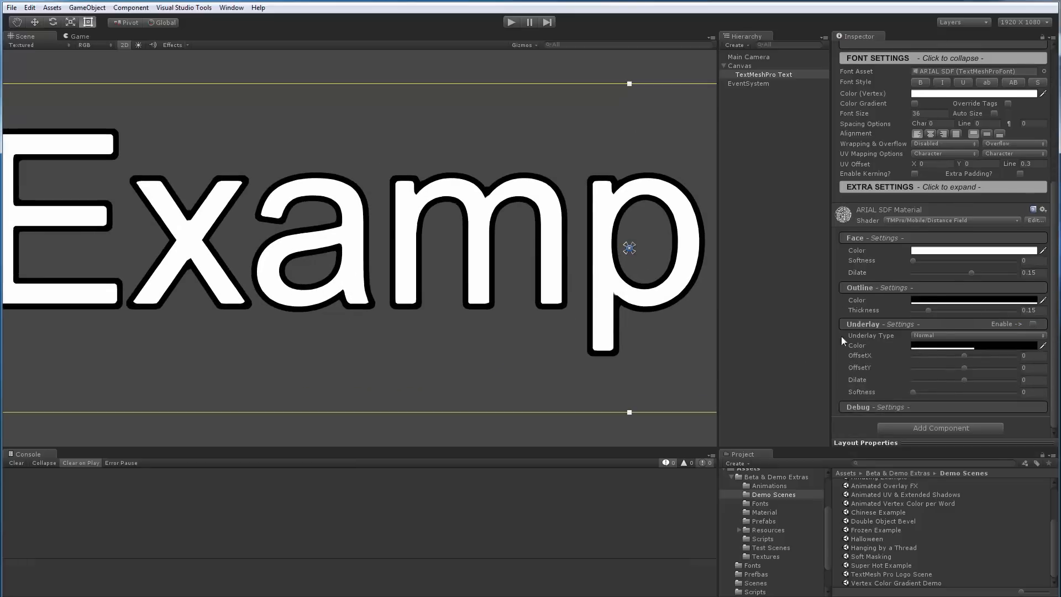
click(1033, 325)
drag(976, 360, 986, 359)
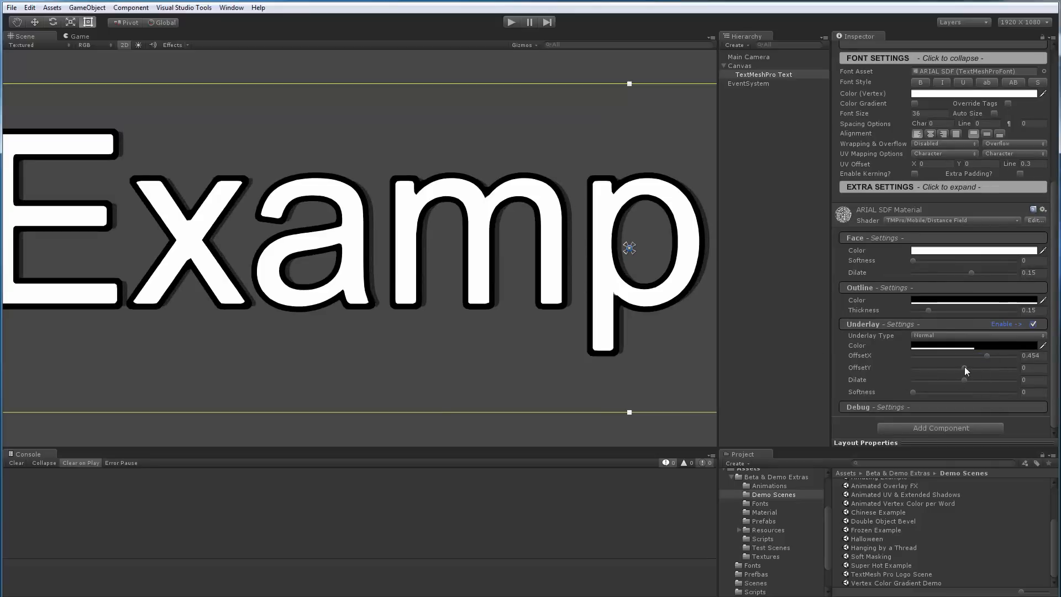
drag(964, 367, 948, 395)
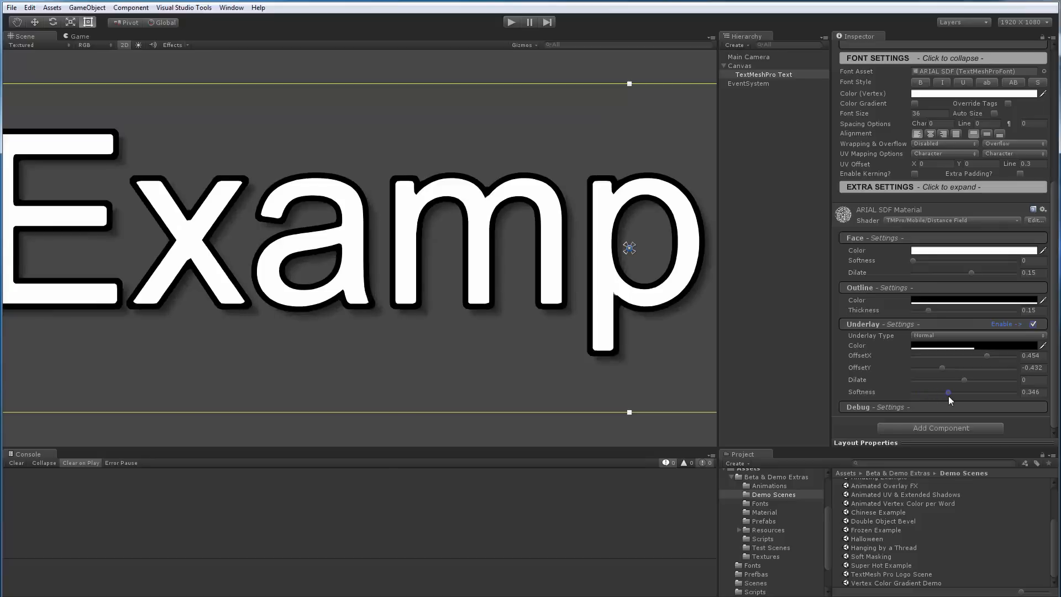
click(382, 269)
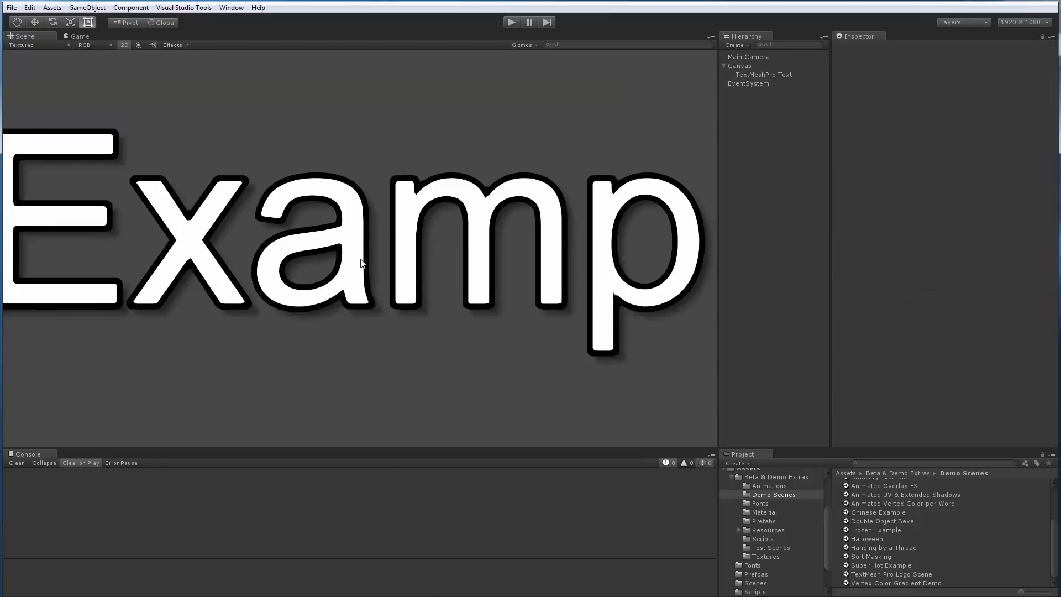
Enlarge the TextMeshPro Text object's bounding box to about 277 by 139 and enable word wrapping
scroll(362, 263, down, 10)
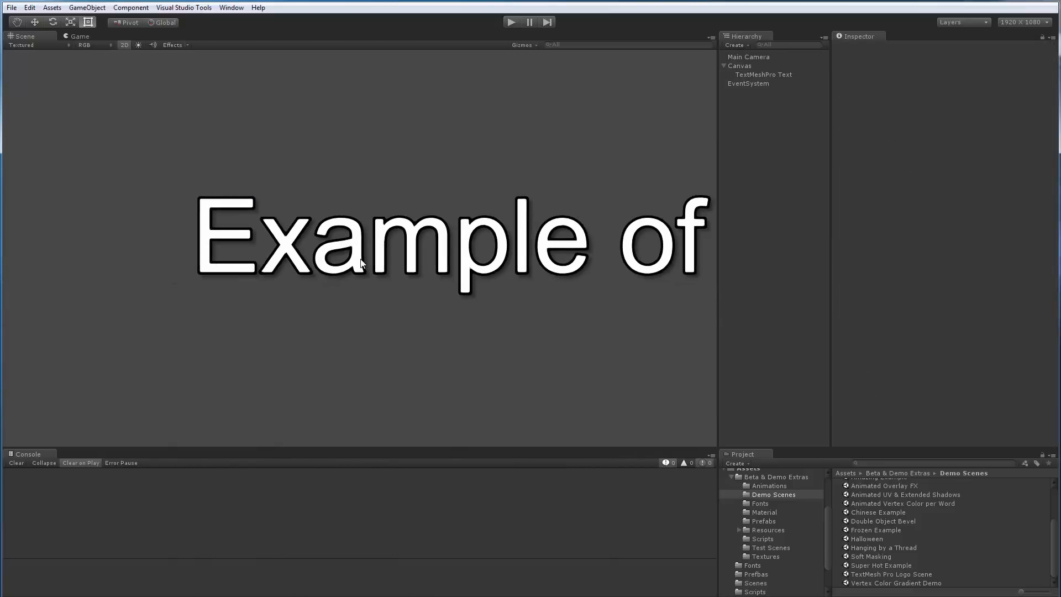
middle_drag(360, 259, 257, 176)
scroll(331, 179, down, 5)
middle_drag(409, 183, 370, 175)
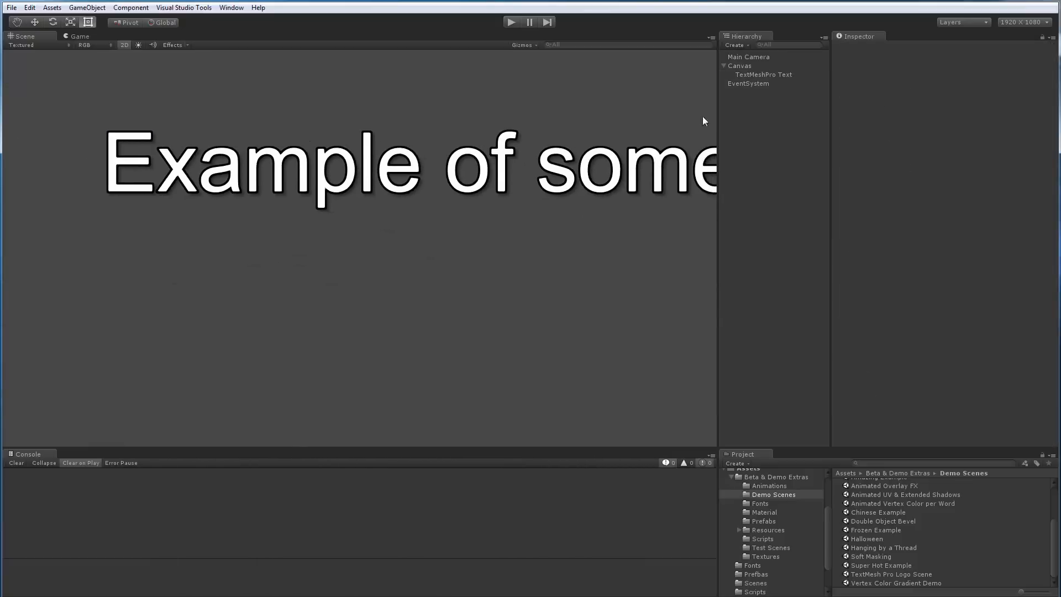
click(762, 74)
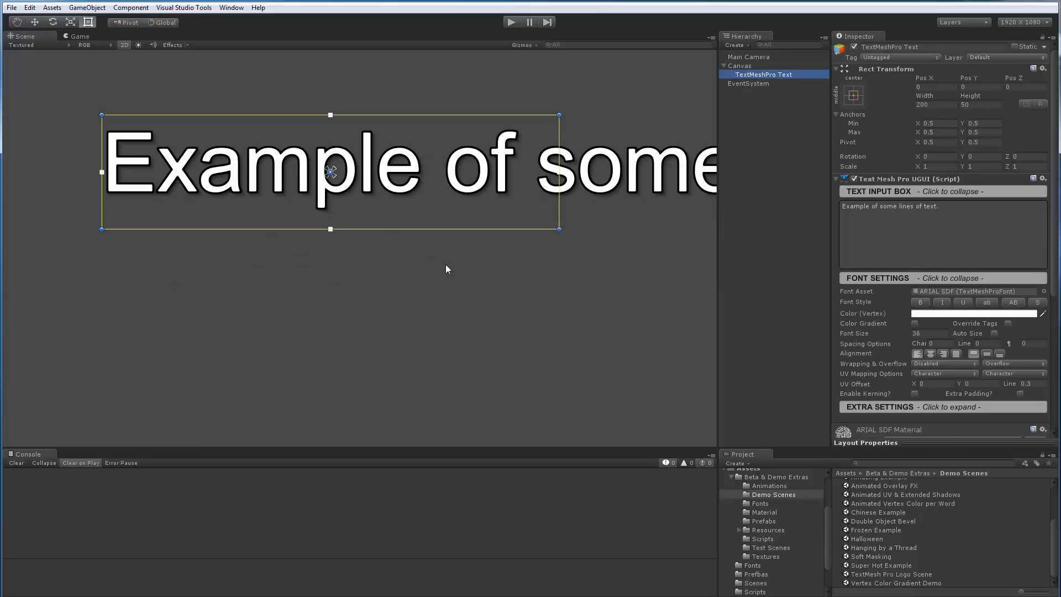
scroll(420, 237, down, 3)
middle_drag(508, 326, 472, 309)
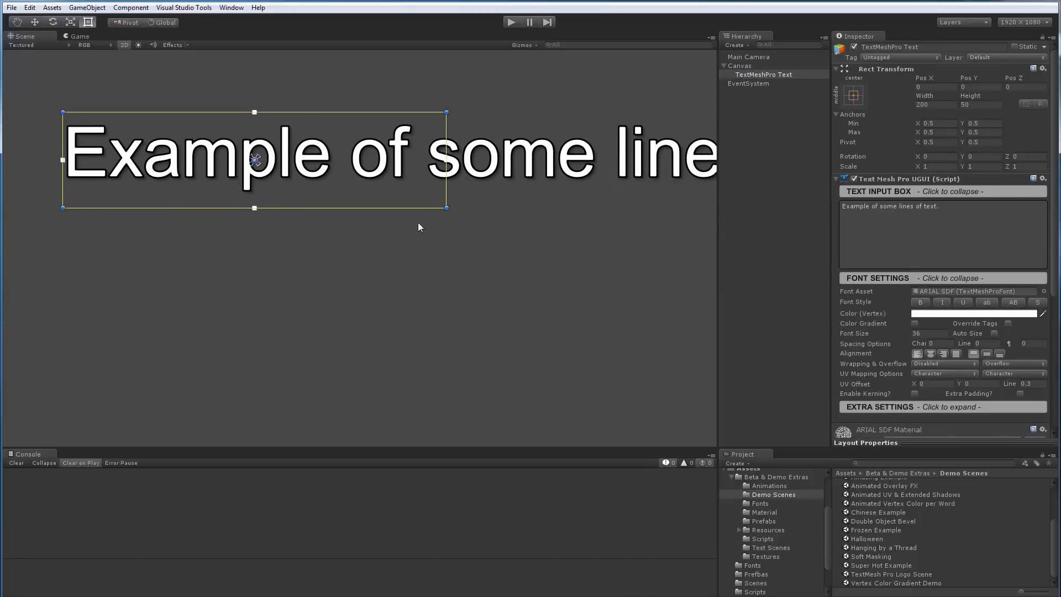
drag(446, 208, 593, 379)
click(927, 364)
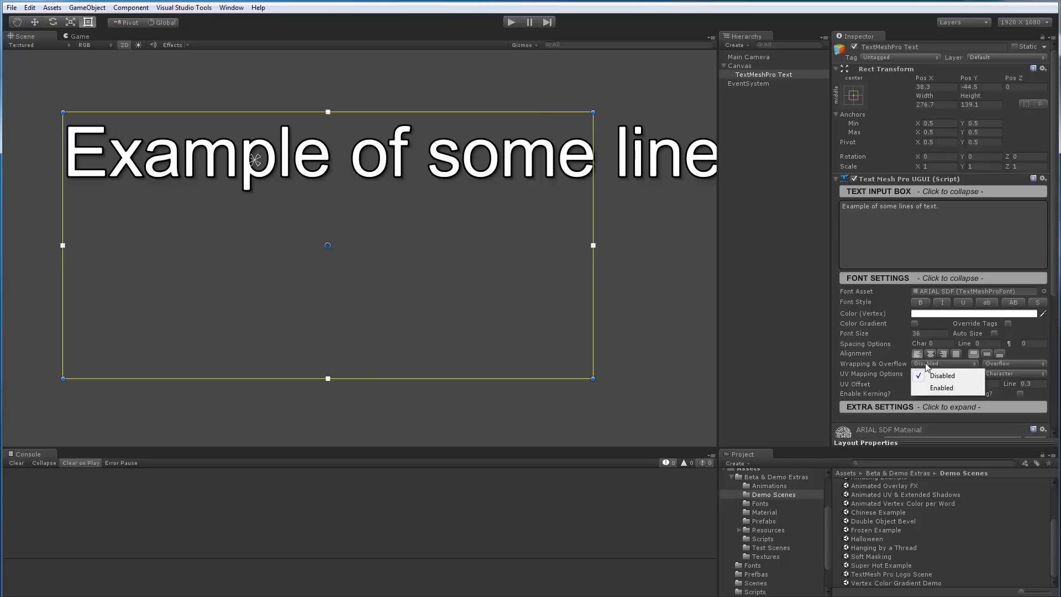
click(941, 387)
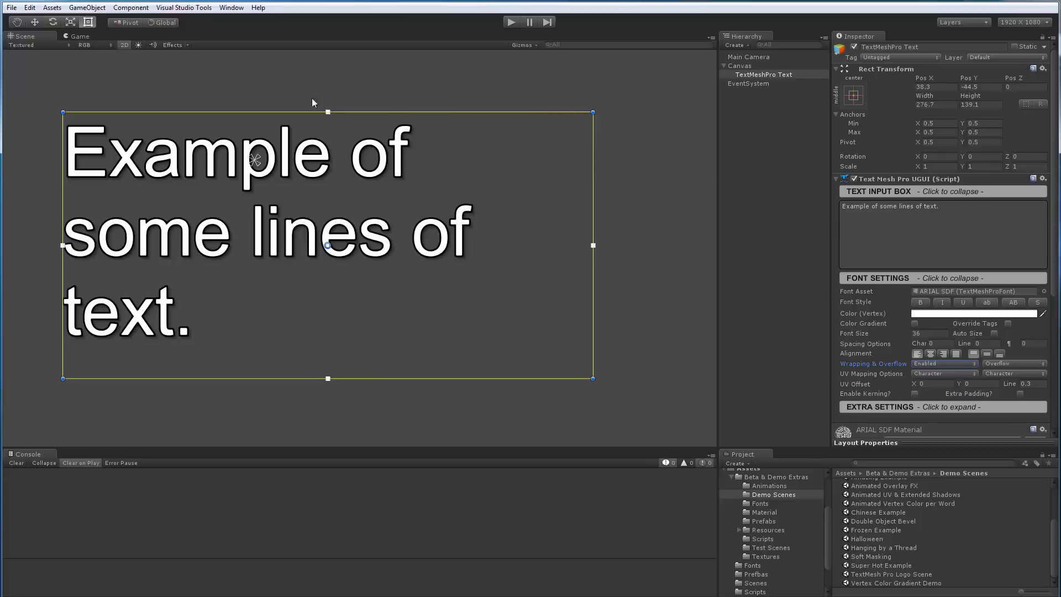
Widen the TextMeshPro Text object's bounding box to about 287 and frame the object in the scene view
middle_drag(282, 243, 330, 249)
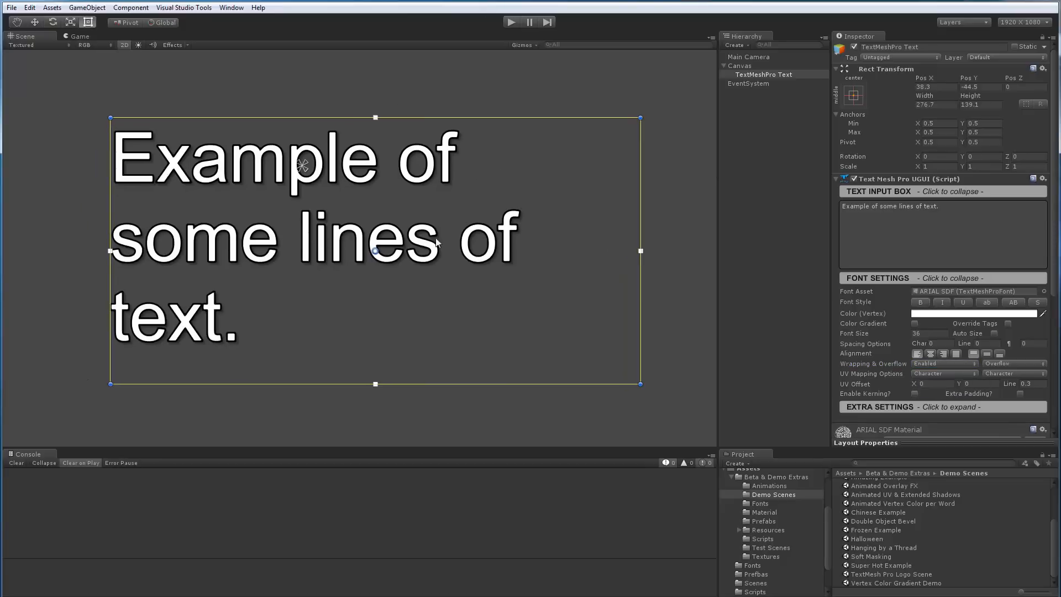
middle_drag(437, 243, 381, 230)
drag(583, 289, 594, 311)
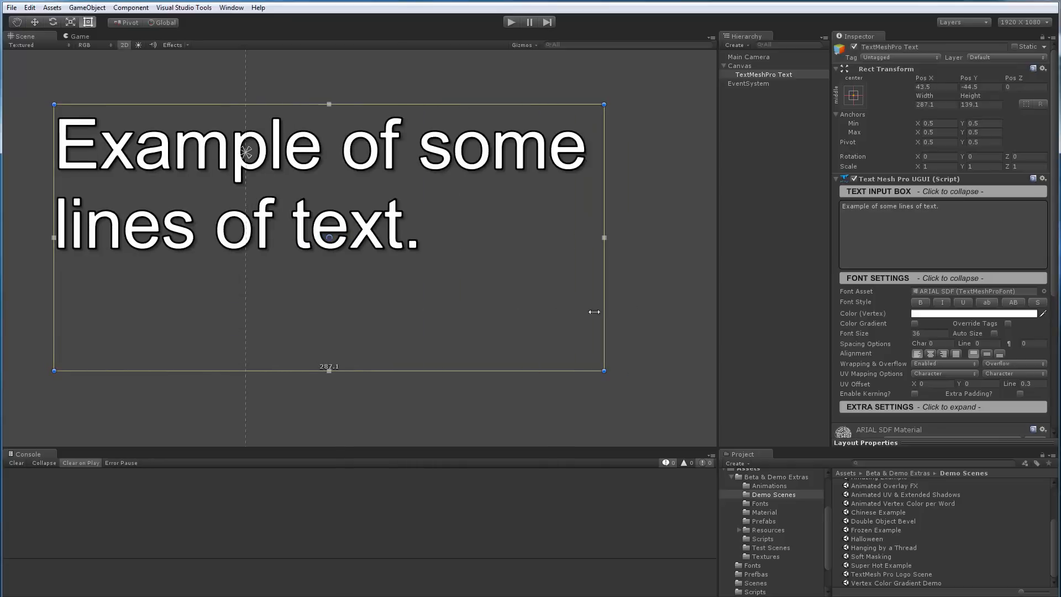
key(f)
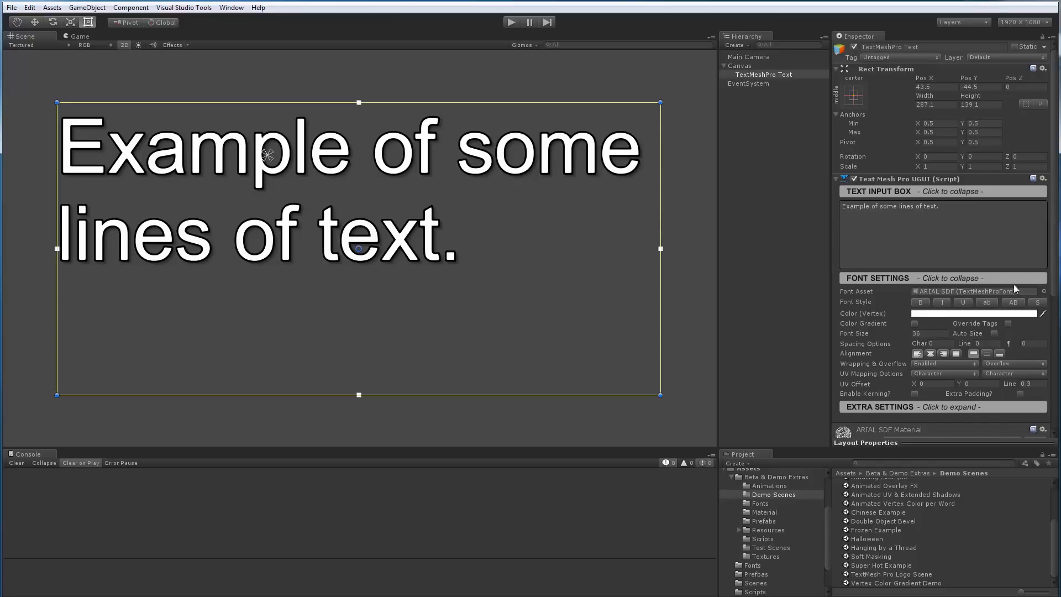
Try the IMPACT SDF and mrsmonsterexpand SDF font assets on the text, and restore ARIAL SDF
click(1044, 292)
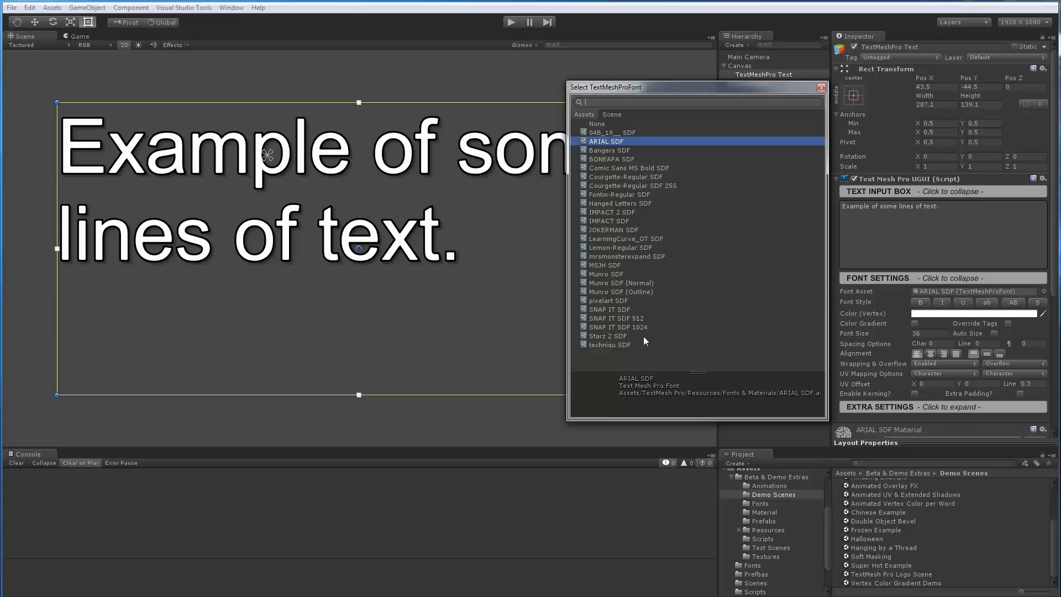
click(604, 221)
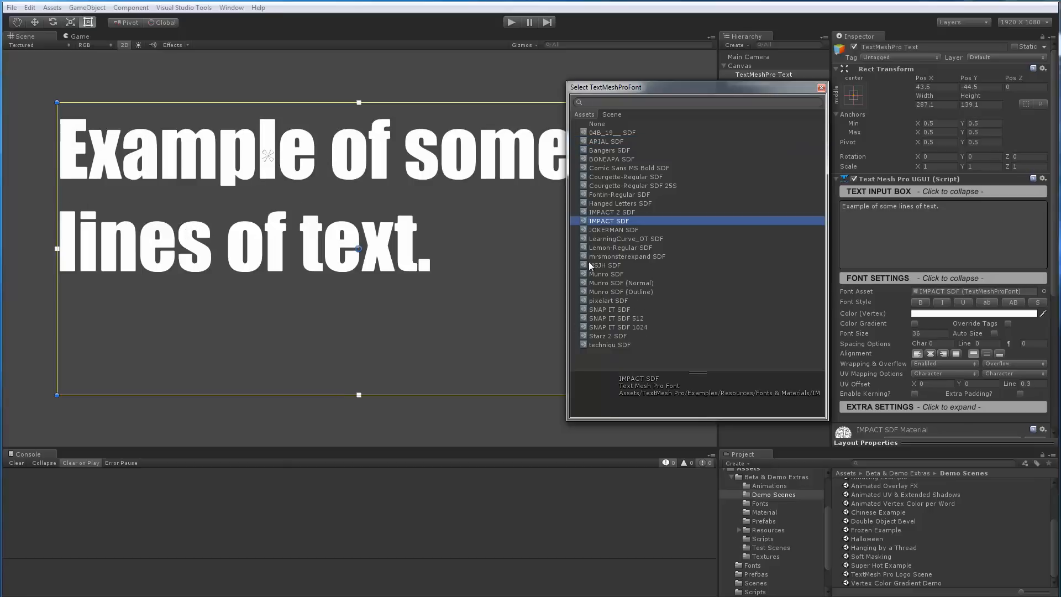
click(602, 257)
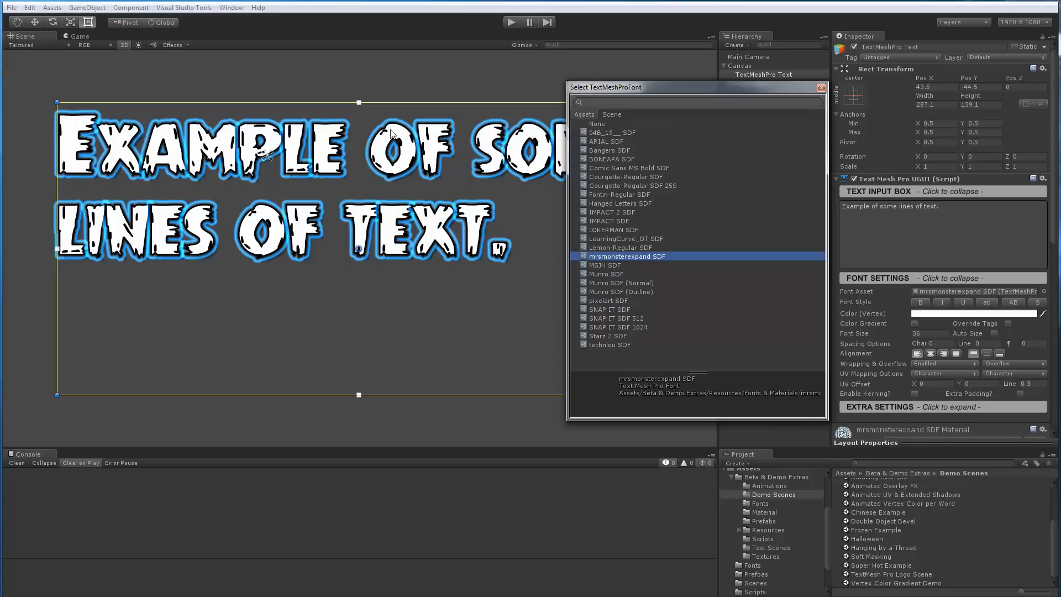
click(604, 142)
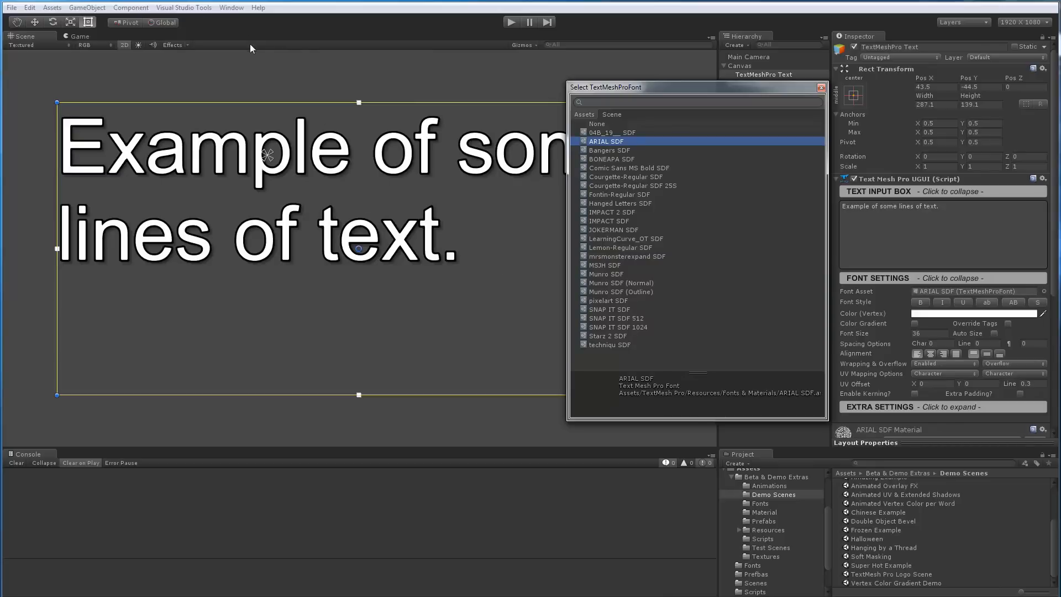
Look at the source fonts offered by the TextMeshPro Font Asset Creator and close it without generating an asset
click(232, 8)
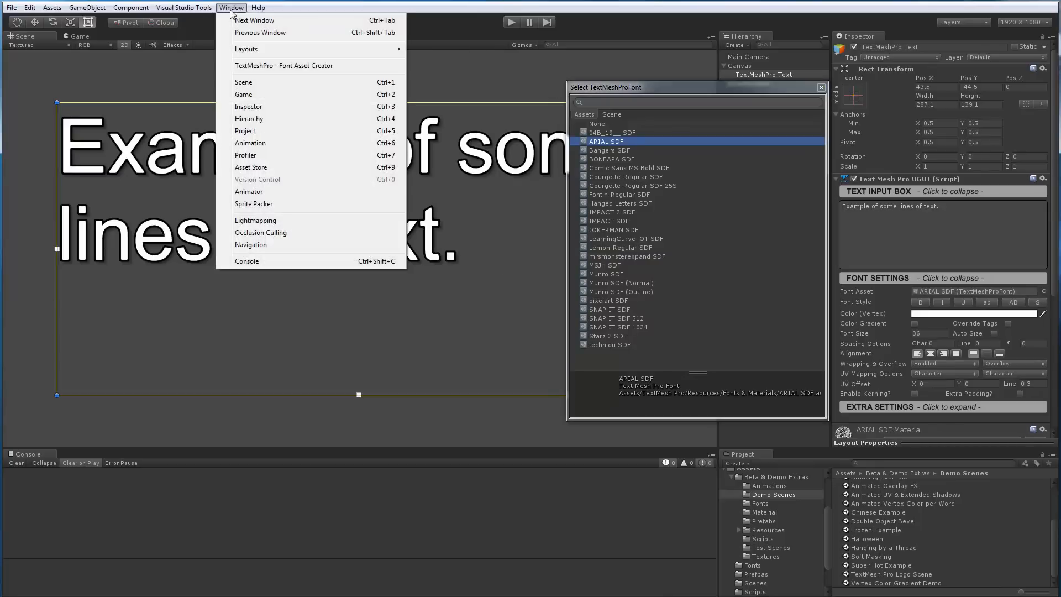
click(256, 66)
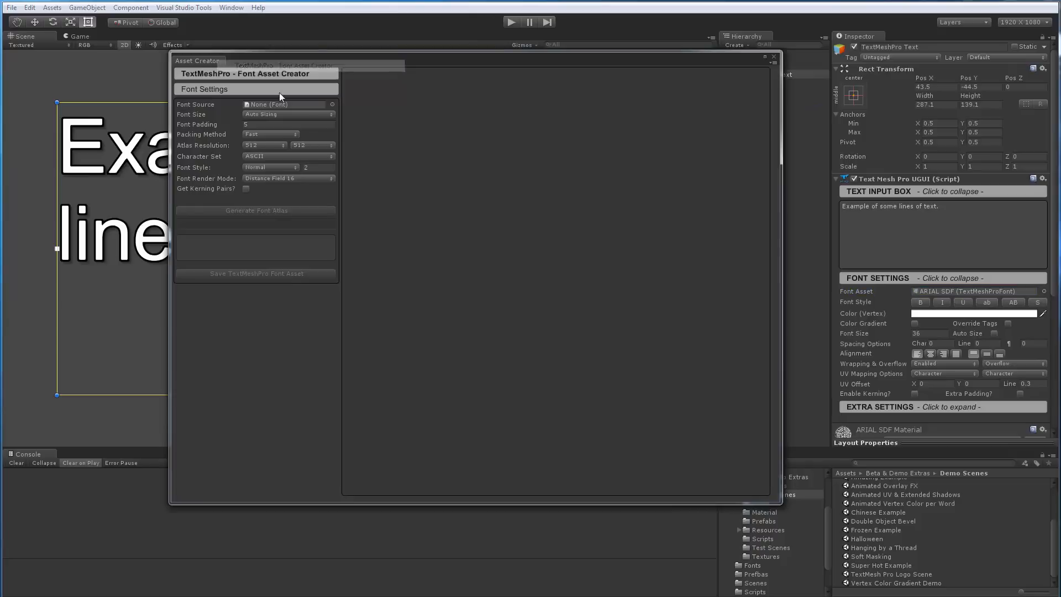
click(332, 104)
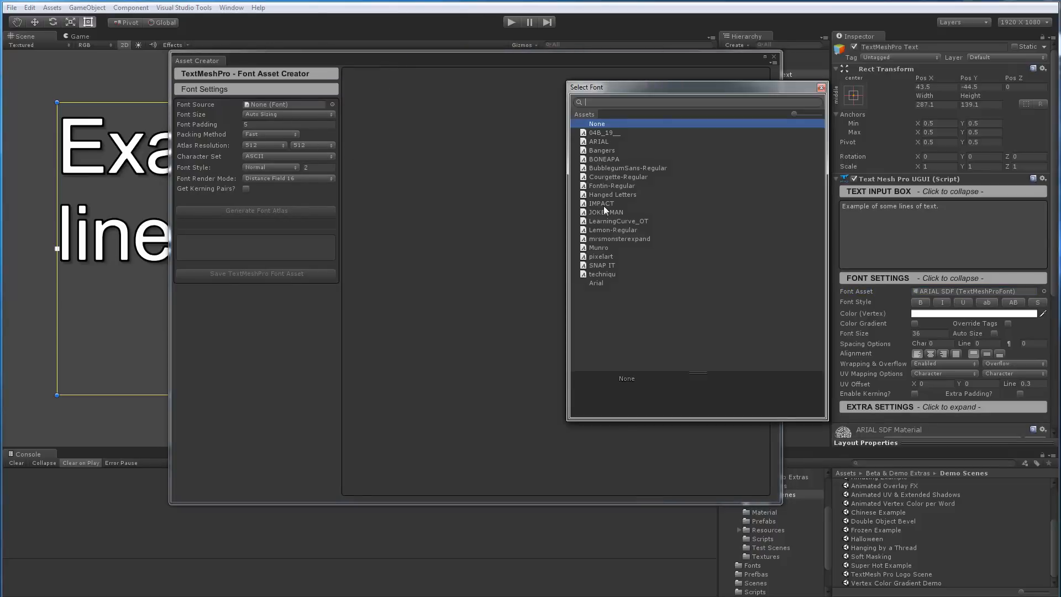
click(821, 88)
click(774, 57)
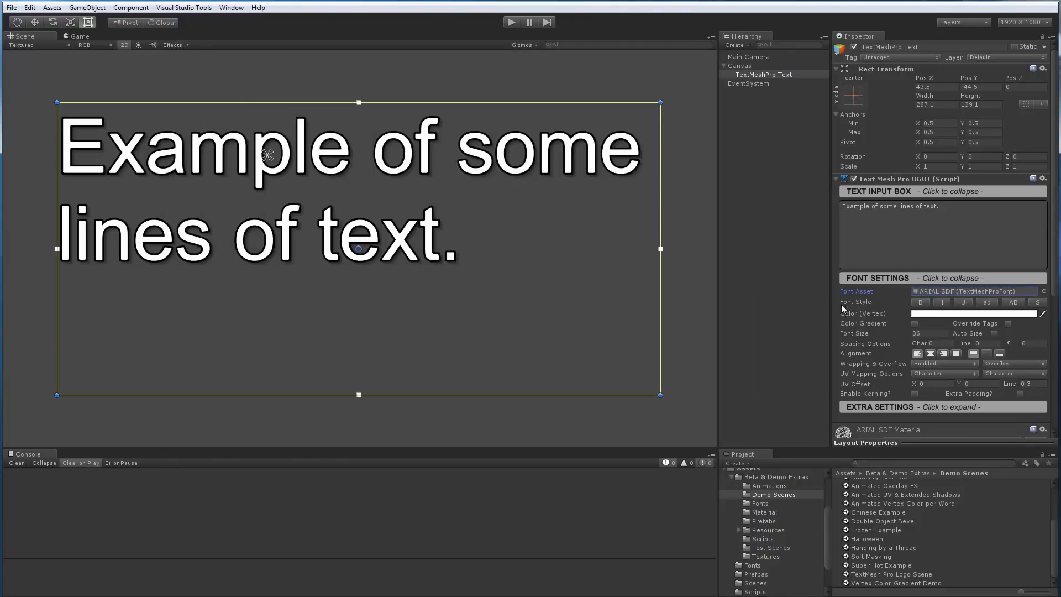
Preview the bold, italic and underline font styles on the text one at a time, switching each off again
click(922, 303)
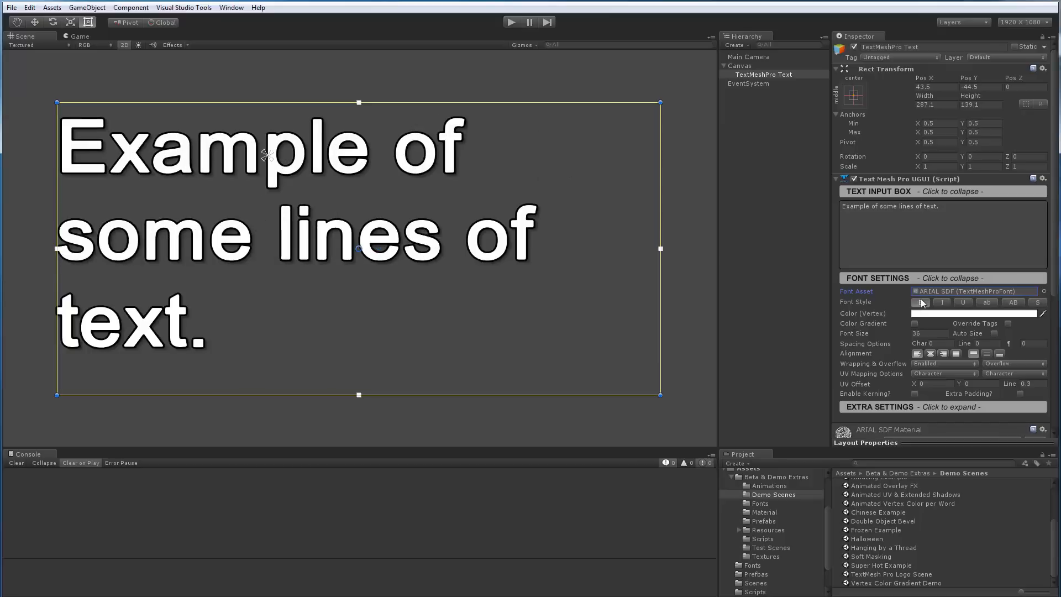
click(922, 302)
click(942, 302)
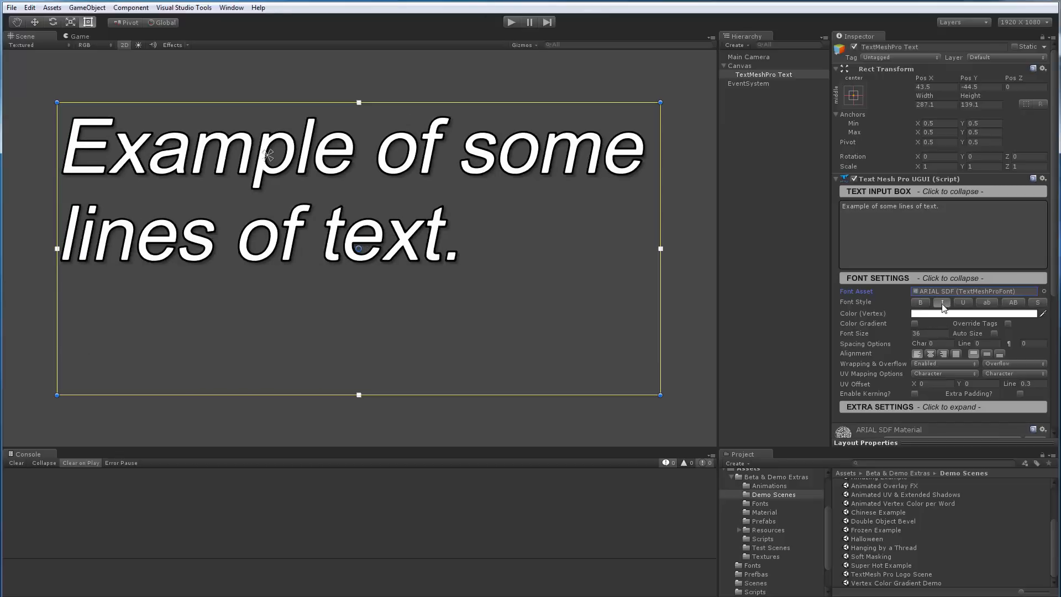
click(942, 302)
click(962, 302)
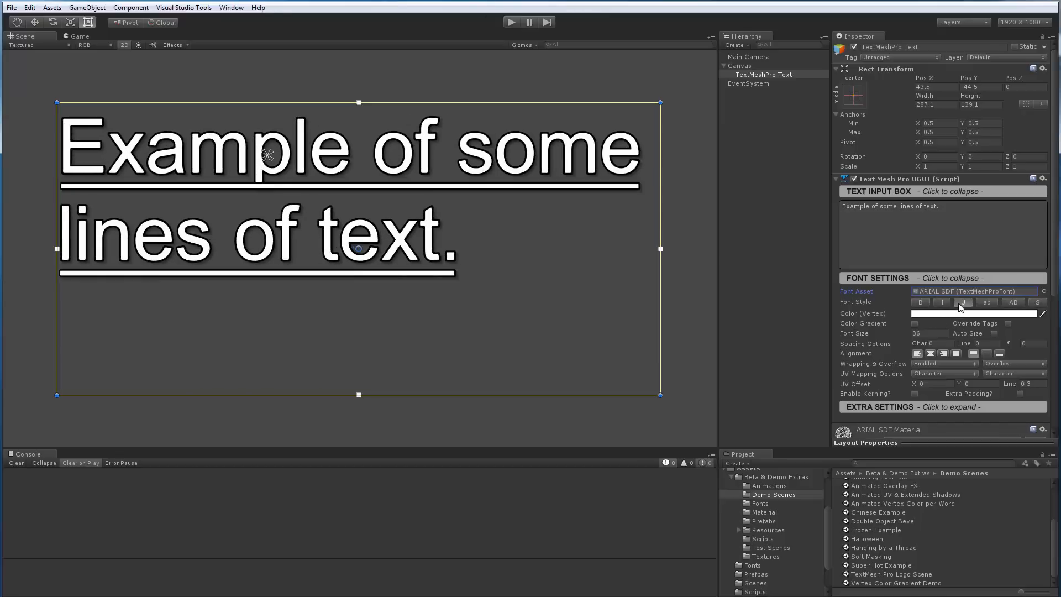
click(962, 302)
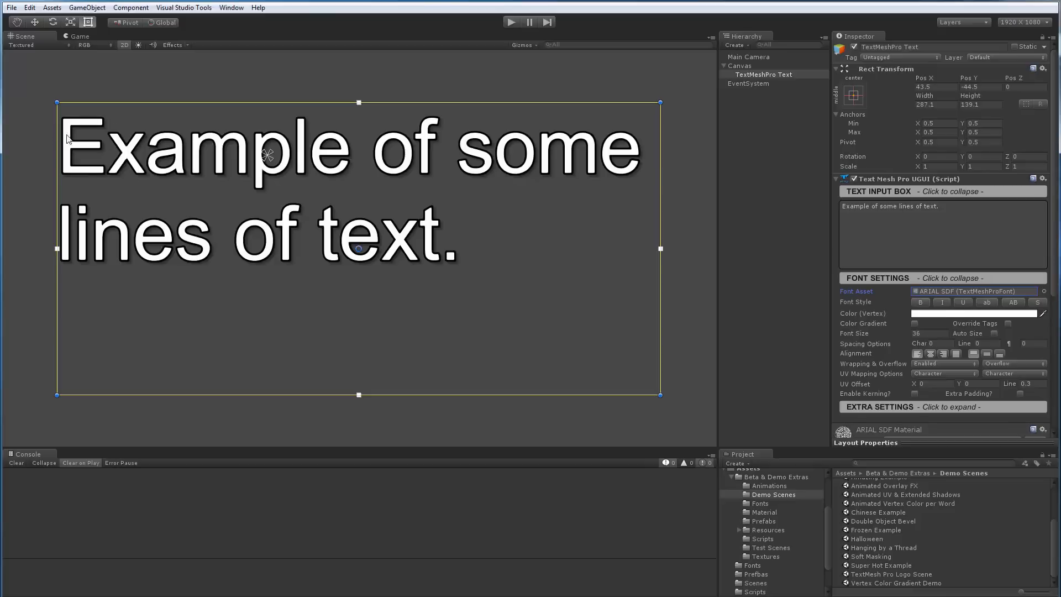
Preview the lowercase, uppercase and small caps font styles on the text one at a time, switching each off again
click(986, 304)
click(986, 304)
click(1012, 303)
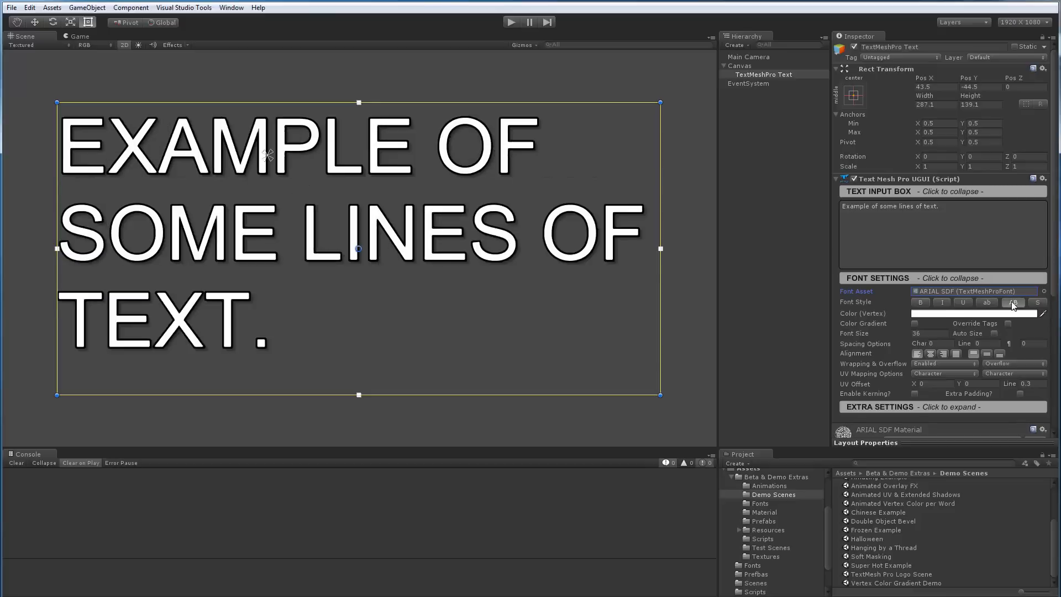
click(1013, 303)
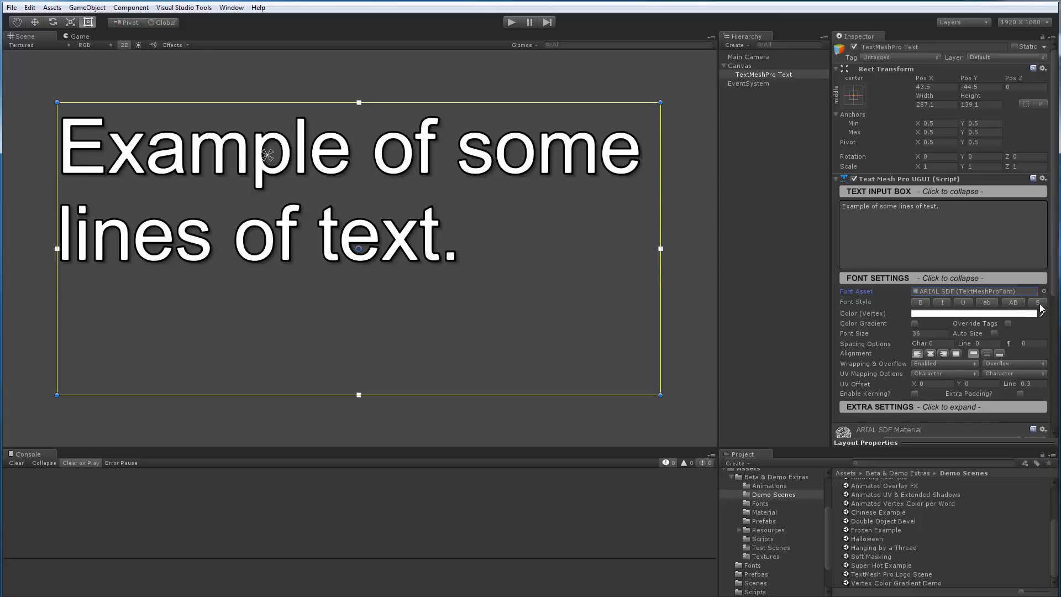
click(1037, 304)
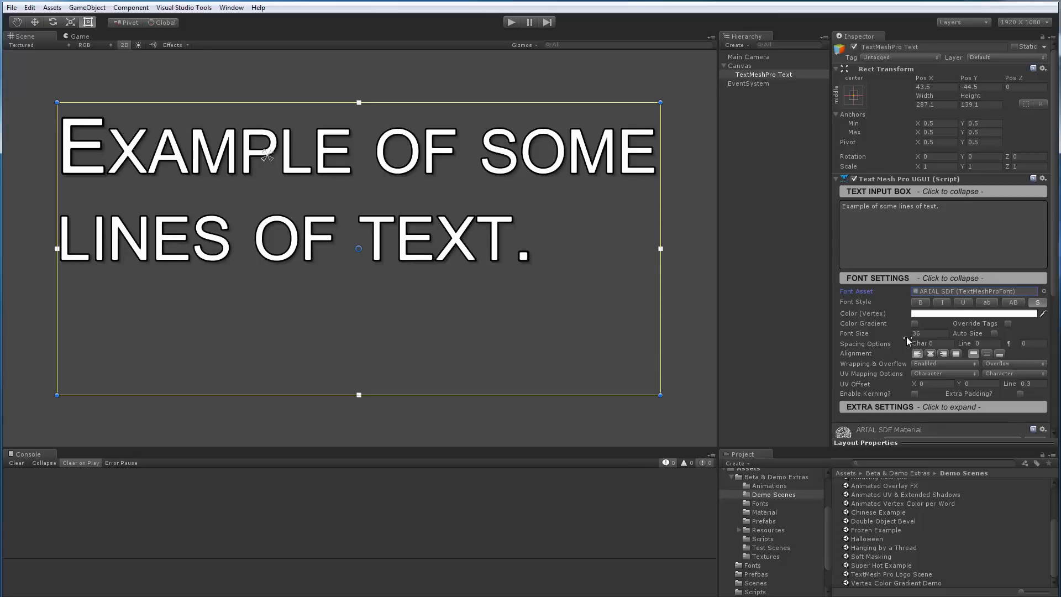
click(1037, 302)
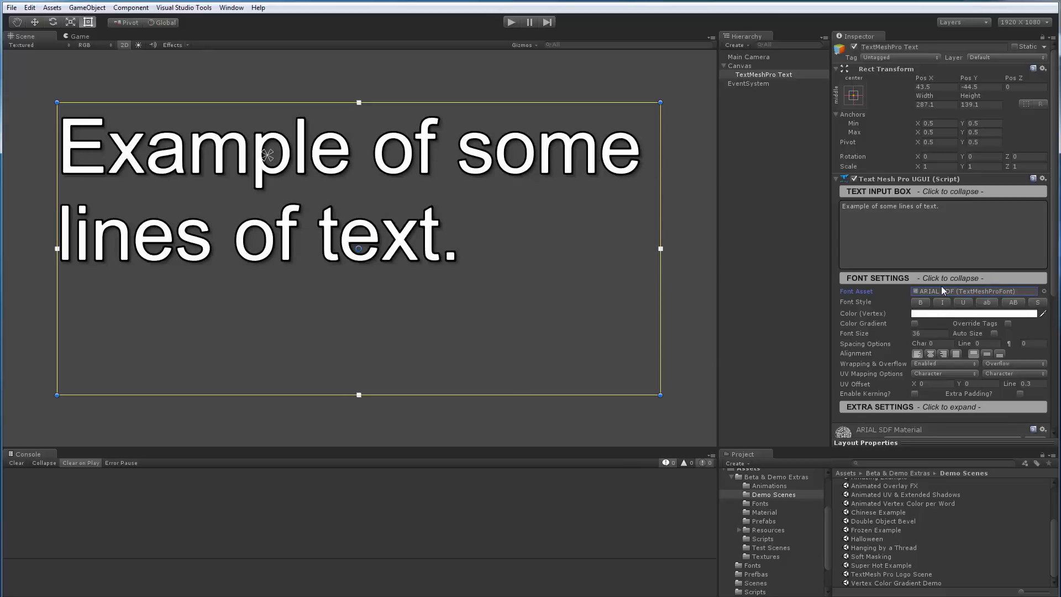
Italicise only the word "some" in the text by wrapping it in <i> and </i> tags
mouse_move(324, 213)
middle_down()
mouse_move(341, 245)
mouse_move(334, 230)
middle_up()
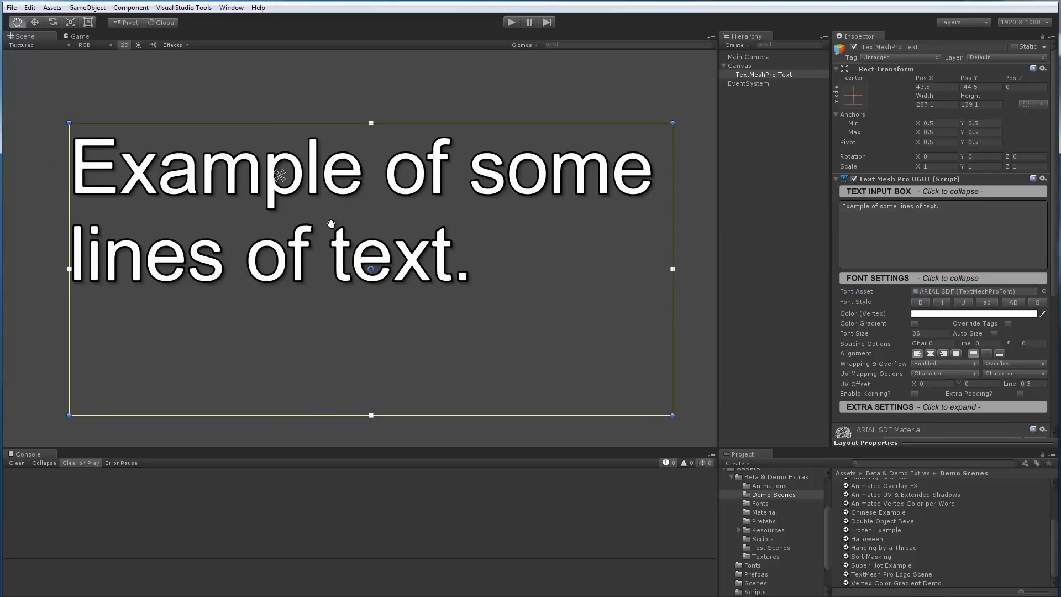
click(879, 207)
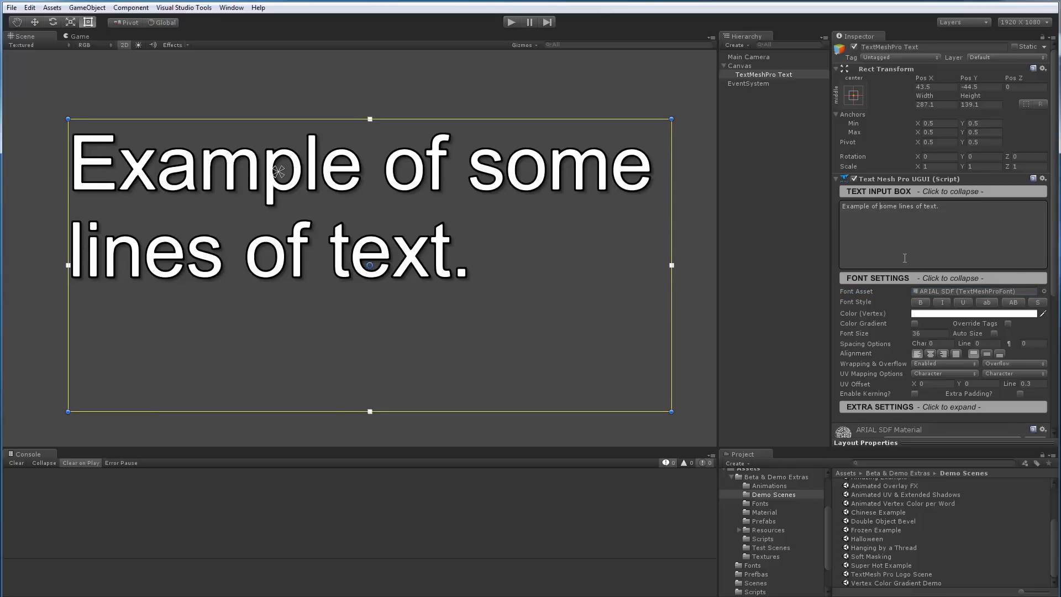
text(<i>)
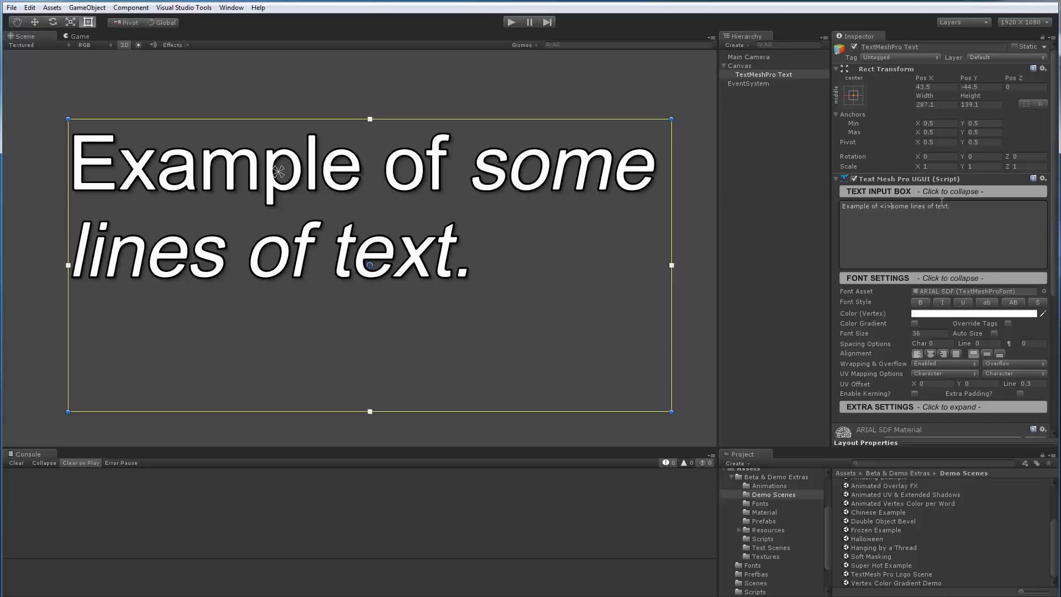
click(908, 206)
text(<)
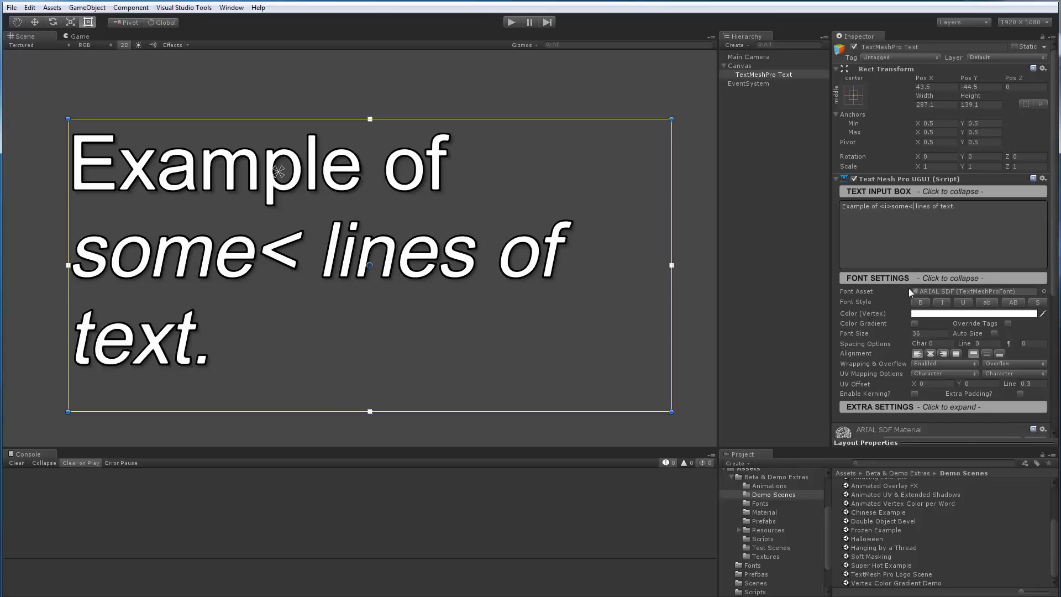
text(/i>)
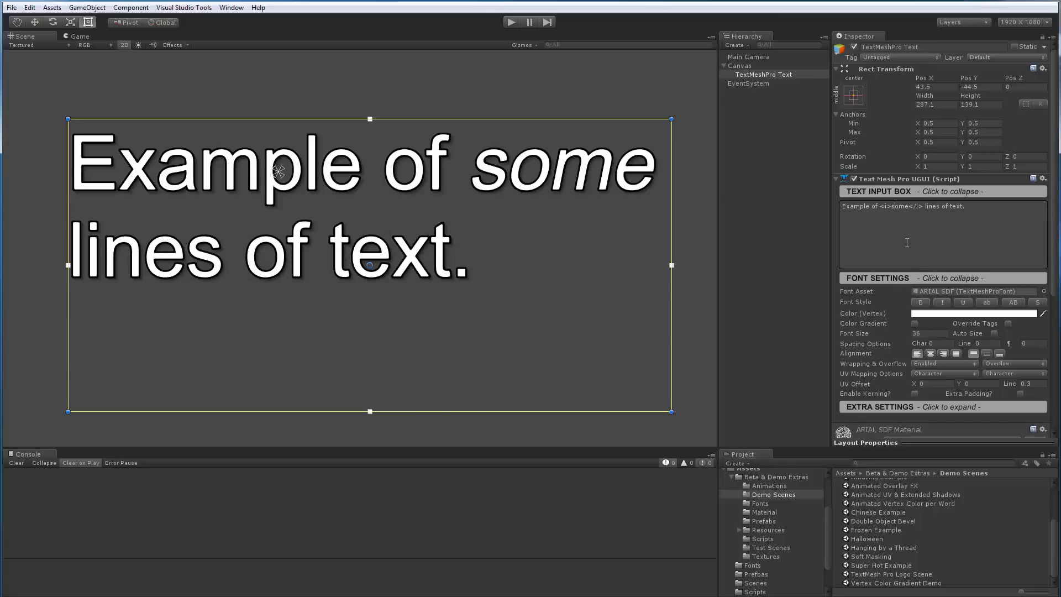
Underline the word "some" and render it in small caps by nesting <u></u> and <smallcaps></smallcaps> tags around it
text(<u>)
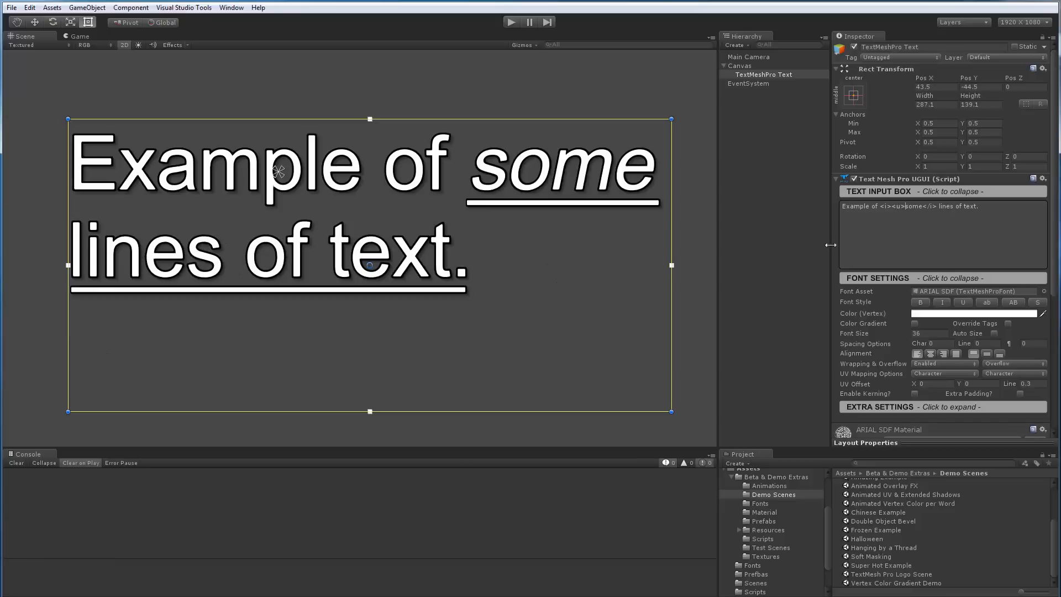
text(</u></)
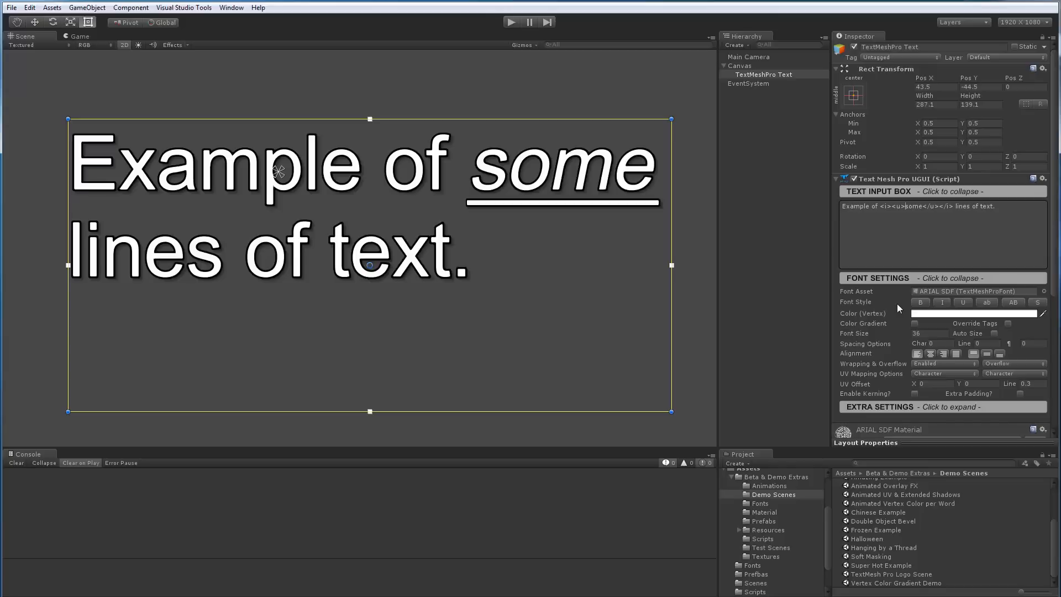
text(<smallcaps>)
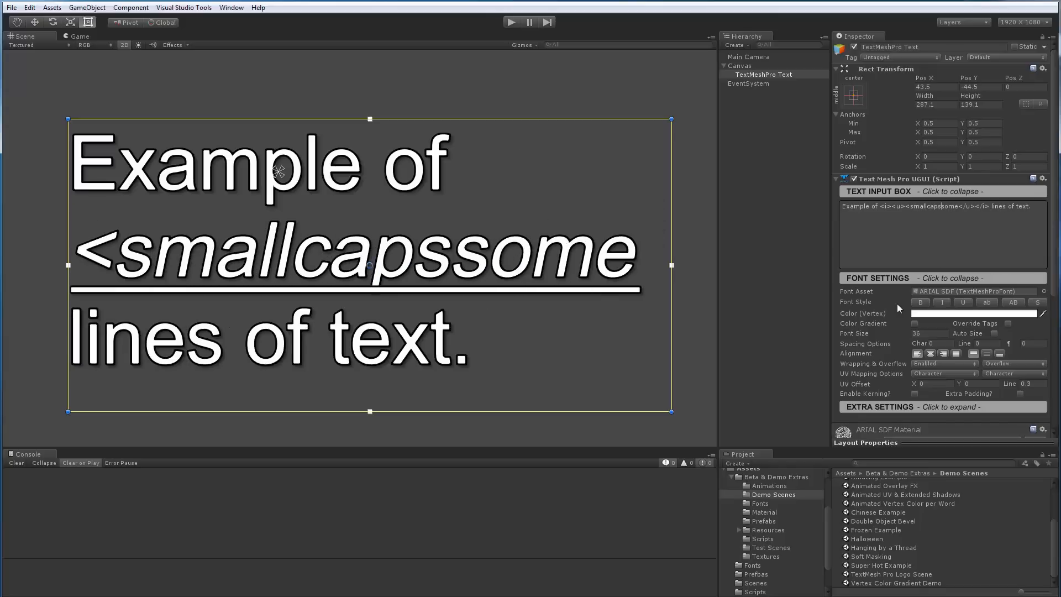
click(962, 206)
text(<)
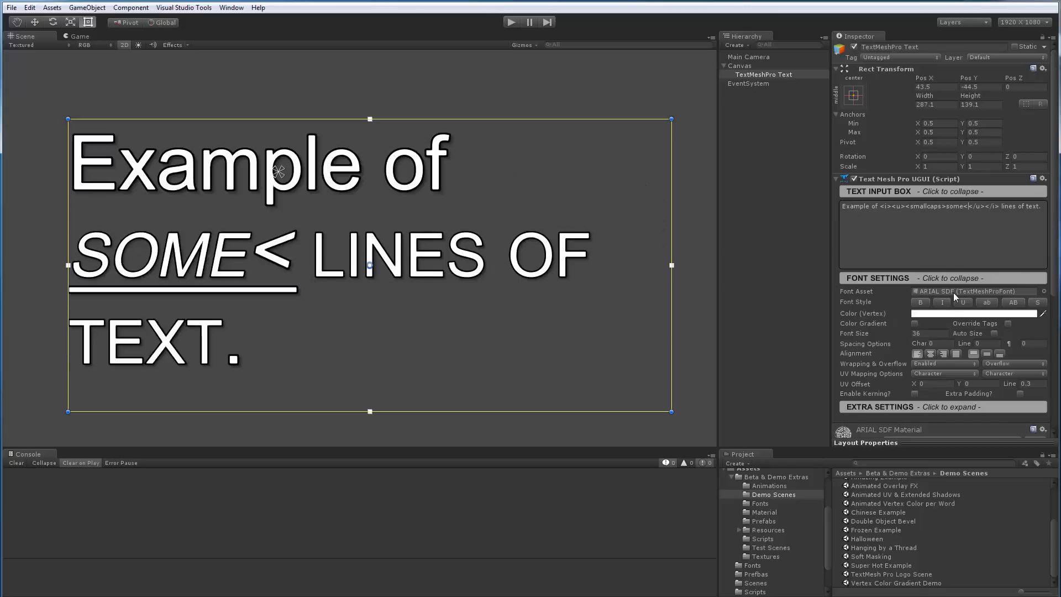
text(/smallcaps>)
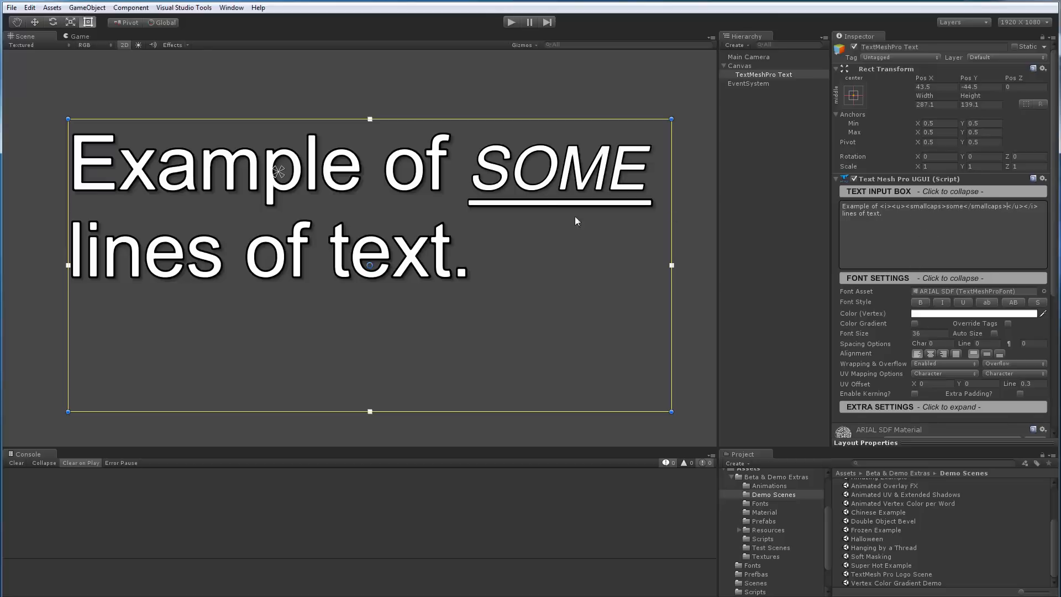
Remove the italic, underline and smallcaps tags around "some" so the text reads "Example of some lines of text."
click(881, 208)
key(Delete)
key(Delete)
key(Delete)
key(Delete)
key(Delete)
key(Delete)
key(Delete)
key(Delete)
key(Delete)
key(Delete)
key(Delete)
key(Delete)
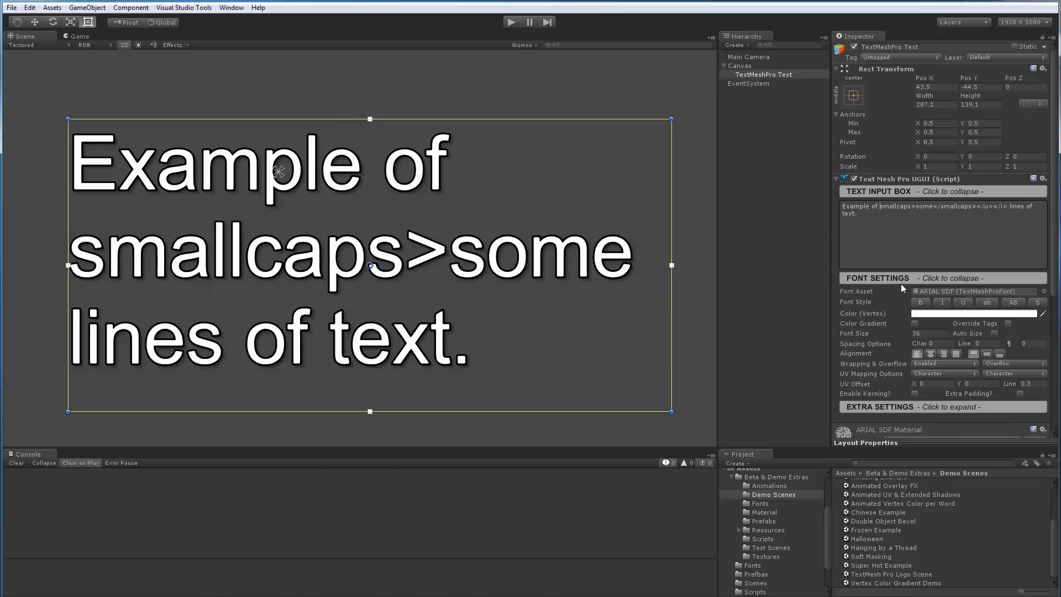
key(Delete)
key(Delete)
key(Delete)
key(Delete)
key(Delete)
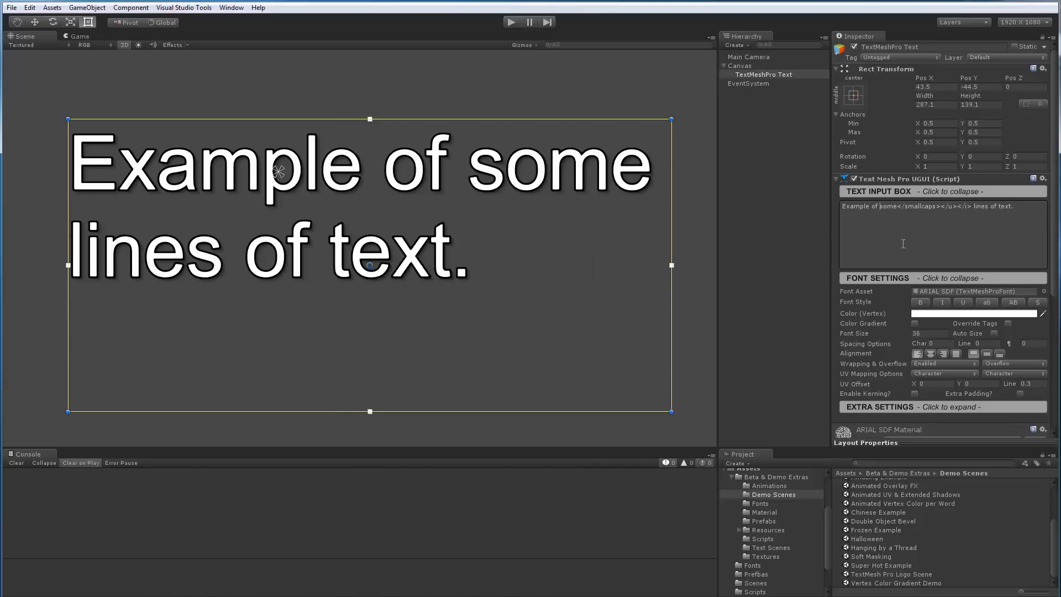
key(Delete)
key(Delete)
key(Delete)
key(Delete)
key(Delete)
key(Delete)
key(Delete)
key(Delete)
key(Delete)
key(Delete)
key(Delete)
key(Delete)
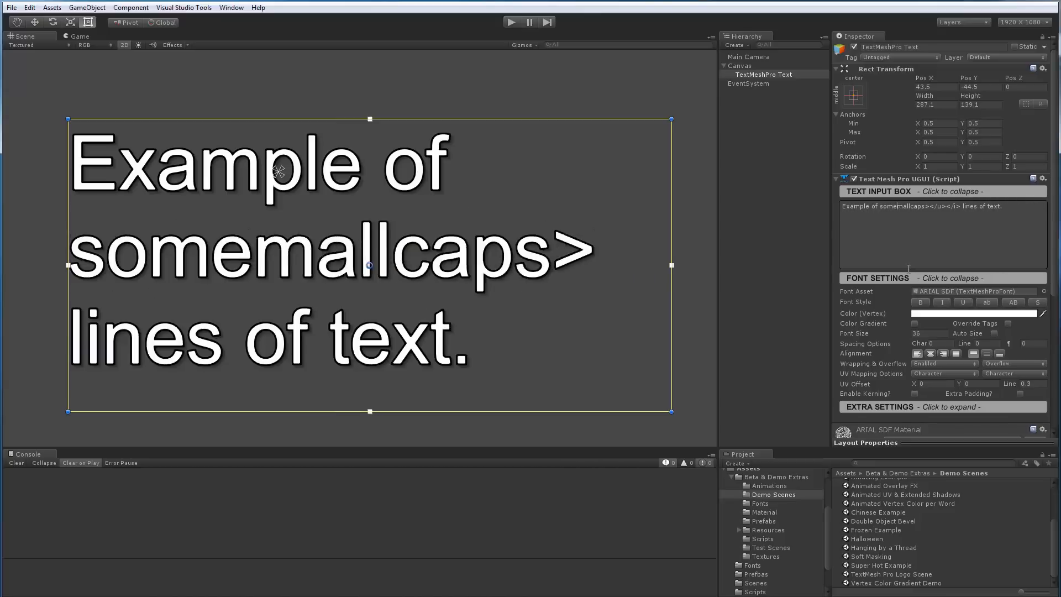
key(Delete)
key(Delete)
key(Delete)
key(Delete)
key(Delete)
key(Delete)
key(Delete)
key(Delete)
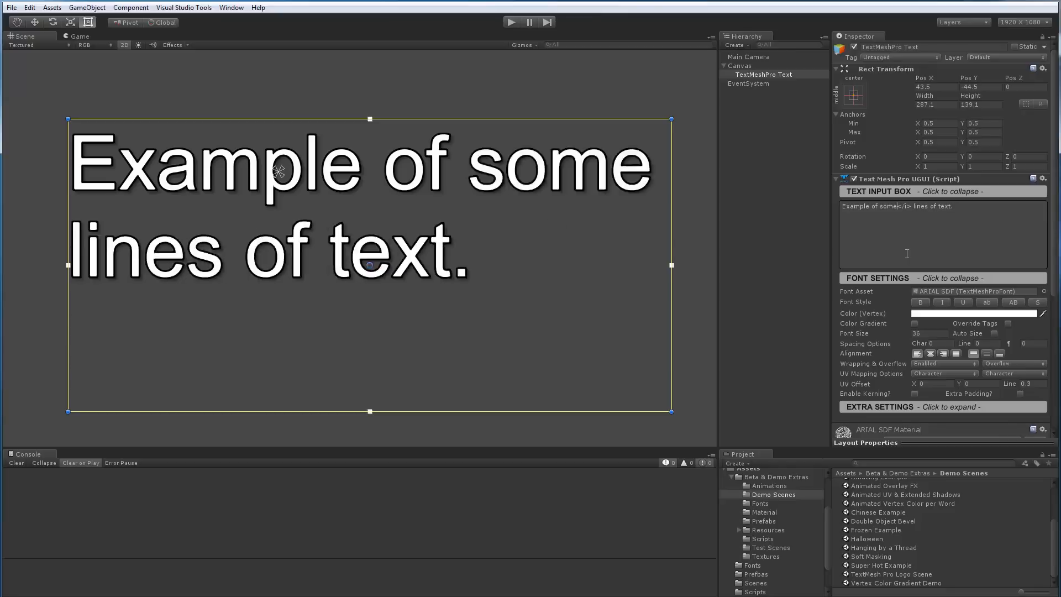
Vary the vertex color of the whole text and leave it white
middle_drag(302, 241, 308, 245)
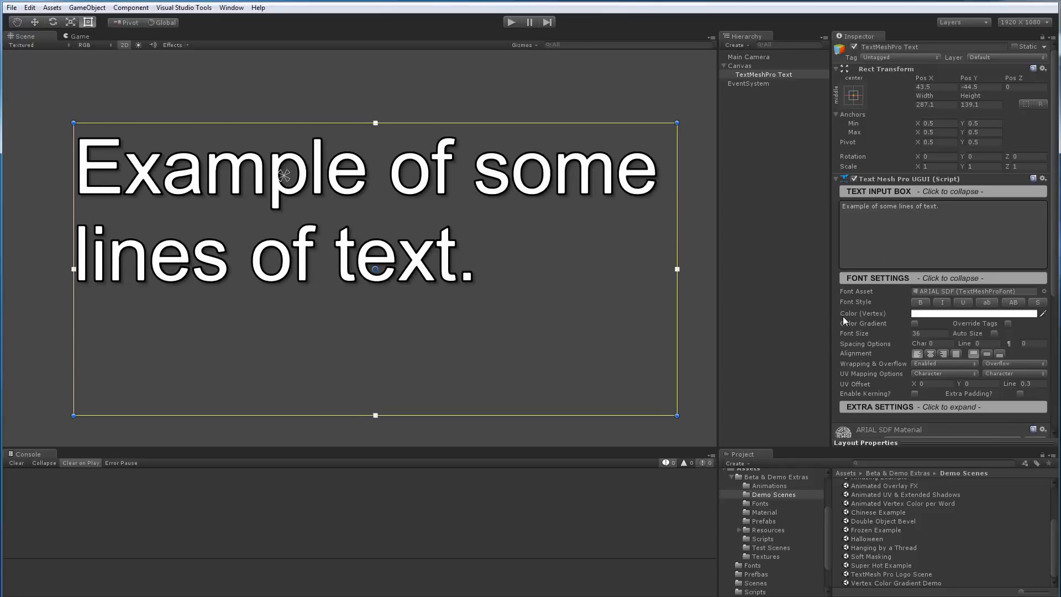
click(941, 313)
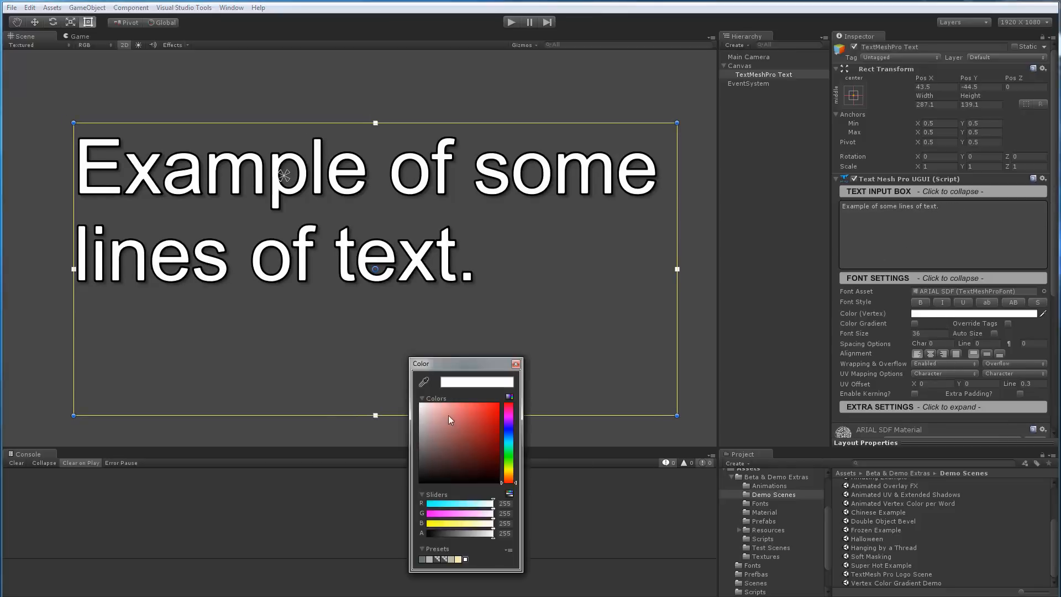
drag(448, 416, 403, 397)
click(515, 363)
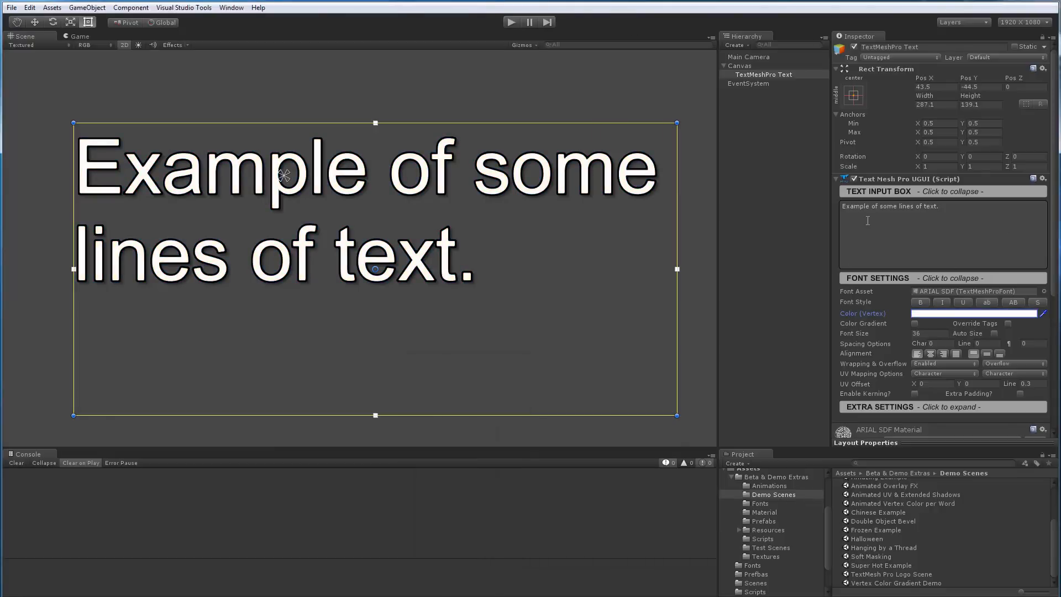
Color only the word "some" orange by wrapping it in <#ff8000> and </color> tags
click(879, 206)
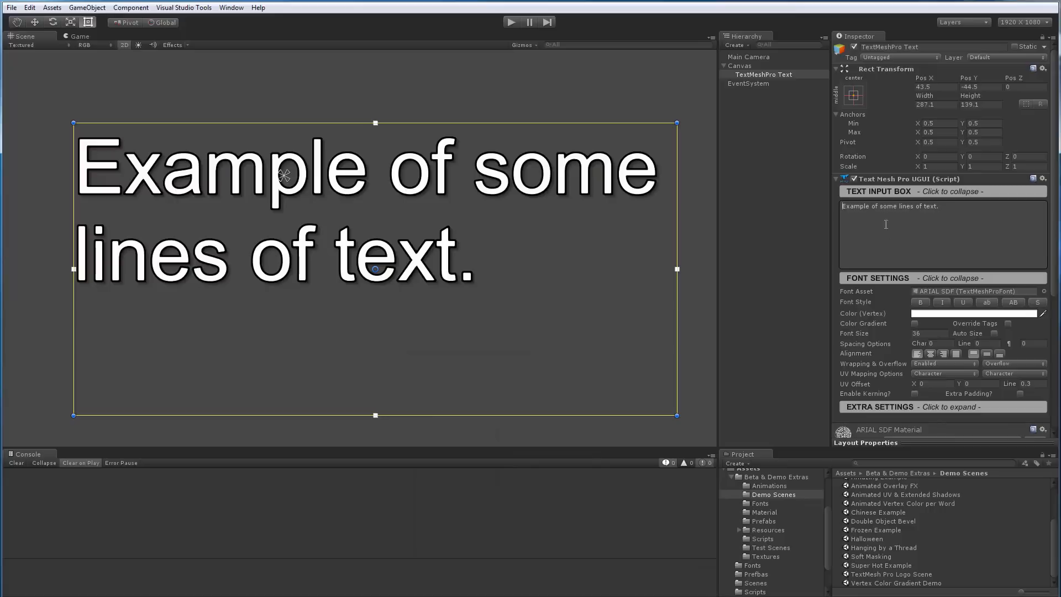
click(881, 206)
text(<)
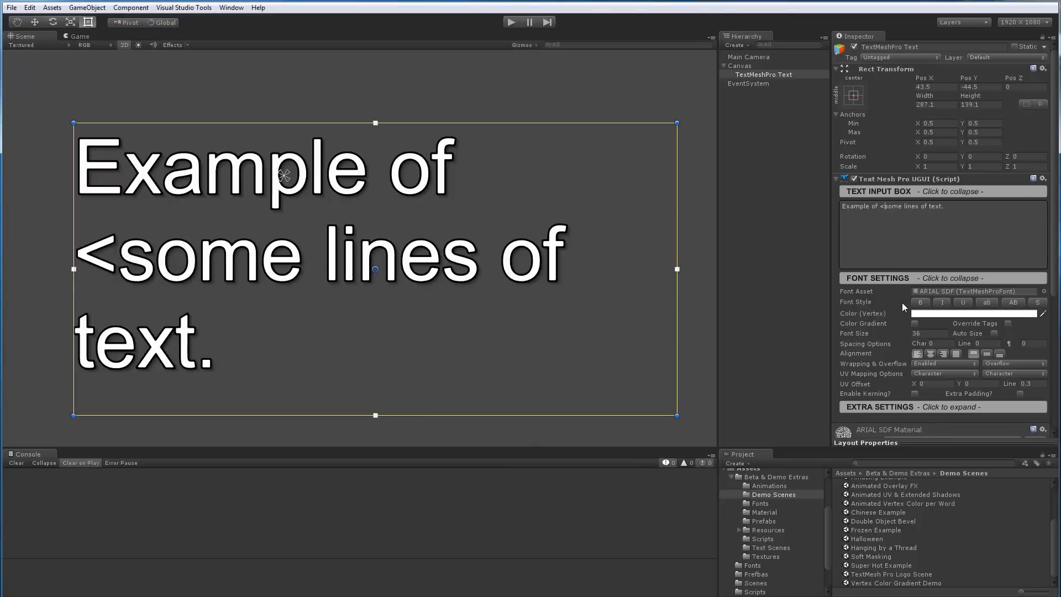
text(#)
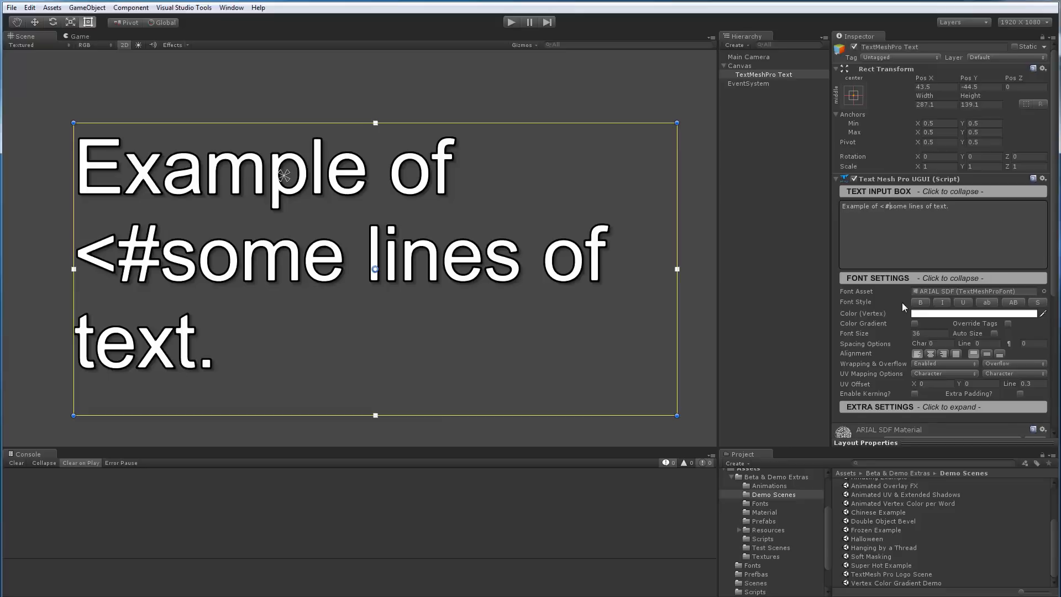
text(ff)
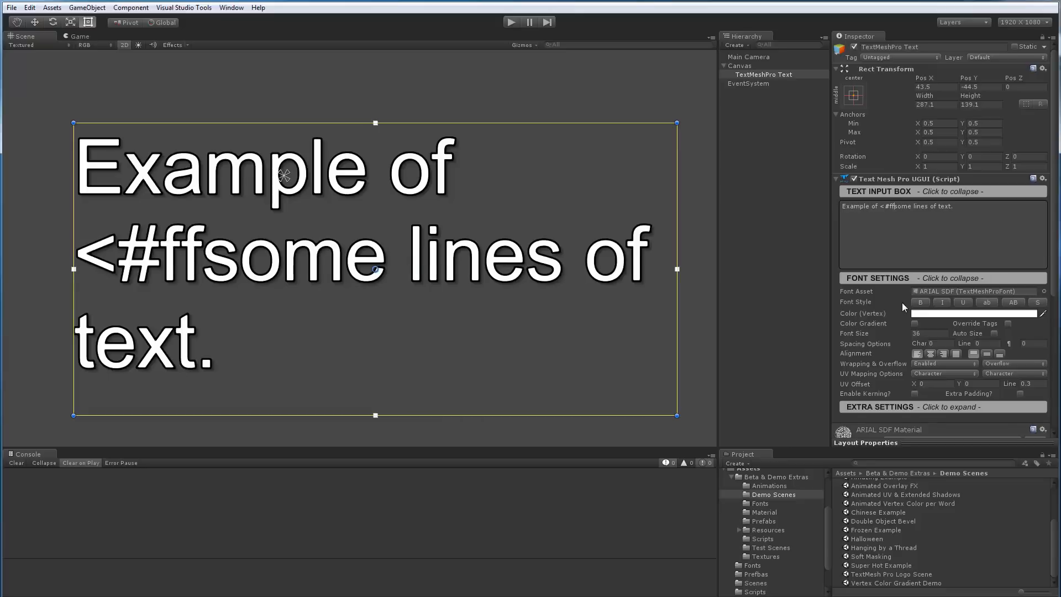
text(8000)
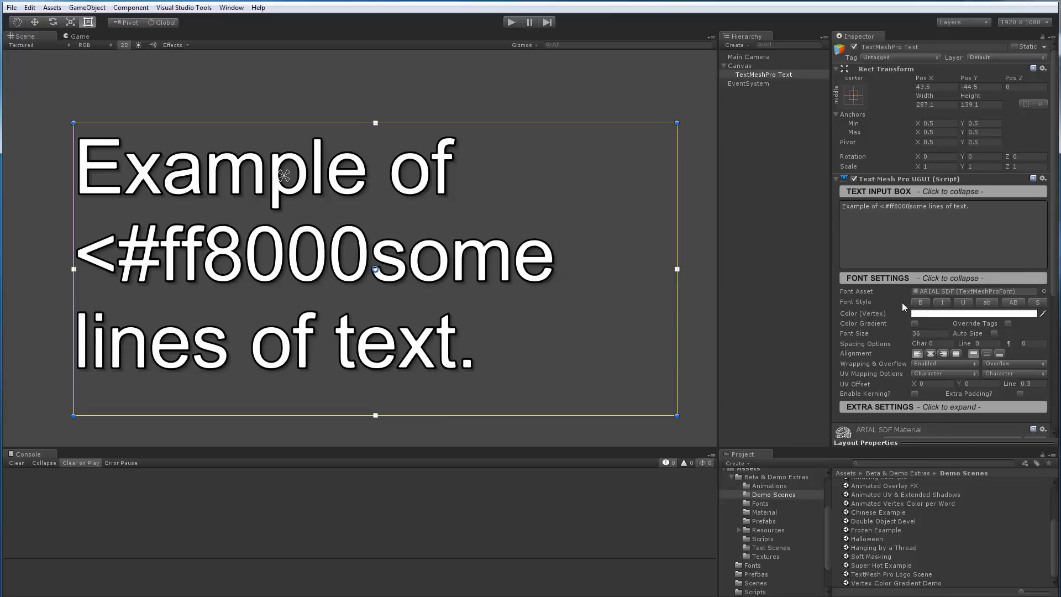
text(>some)
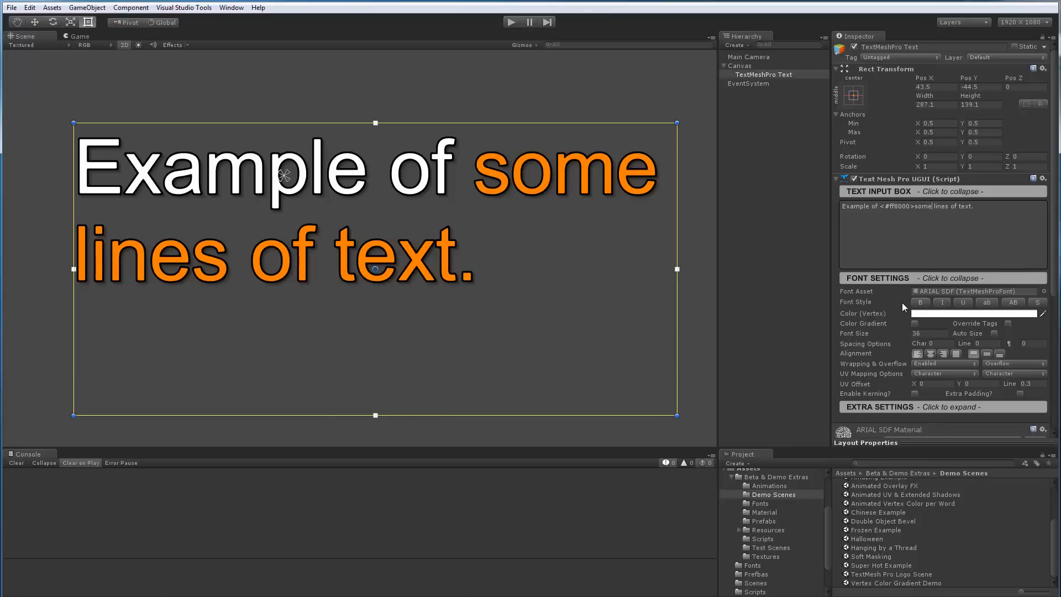
text(</color>)
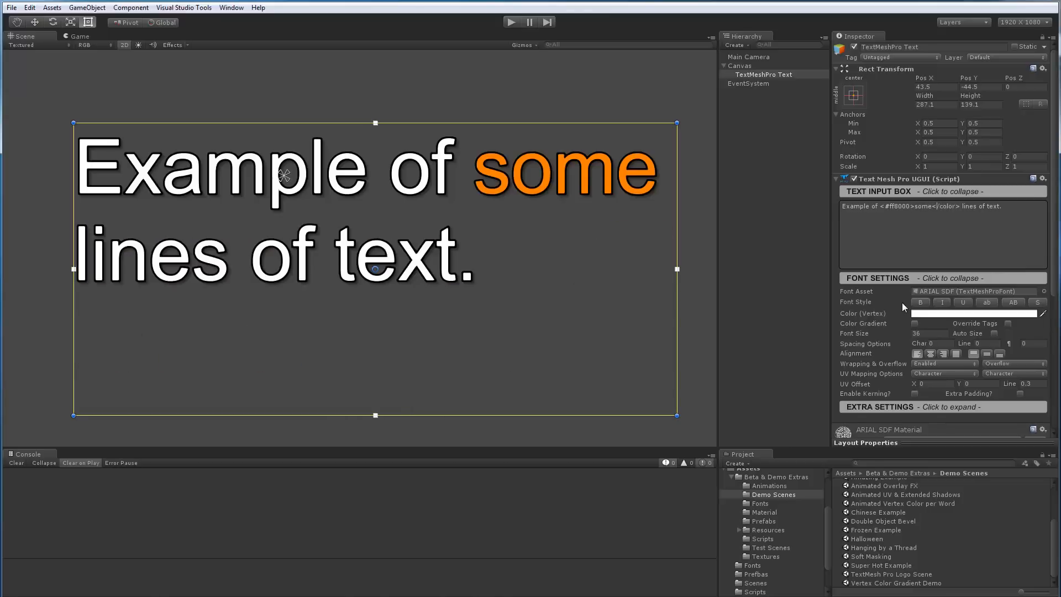
Make the word "some" semi-transparent by extending its color tag with alpha 80 to <#ff800080>
key(Left)
key(Left)
key(Left)
key(Left)
key(Left)
key(Left)
text(80)
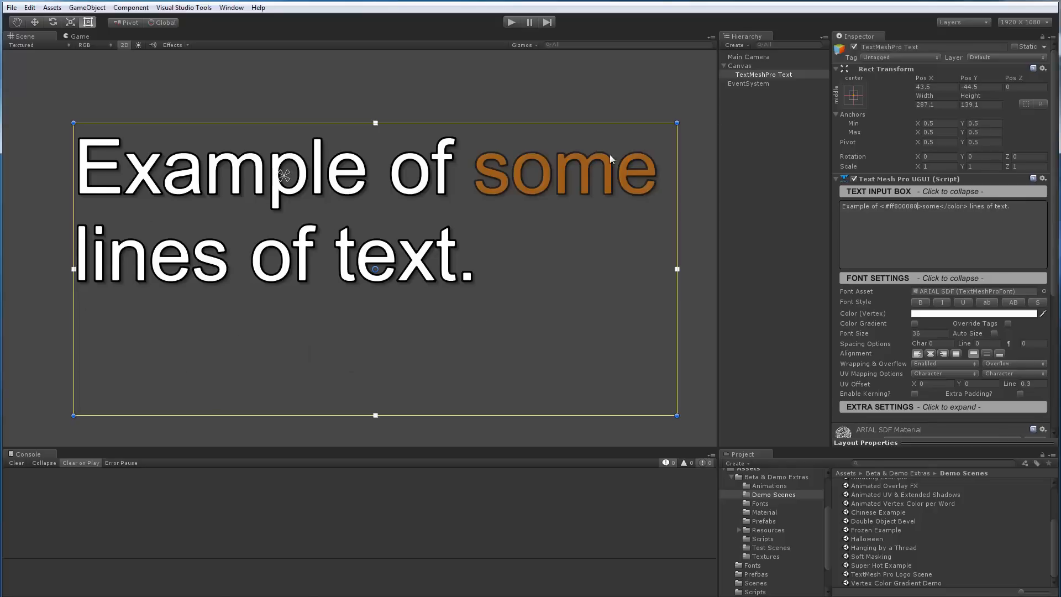
Remove the alpha digits from the color tag so it reads <#ff8000>
click(918, 208)
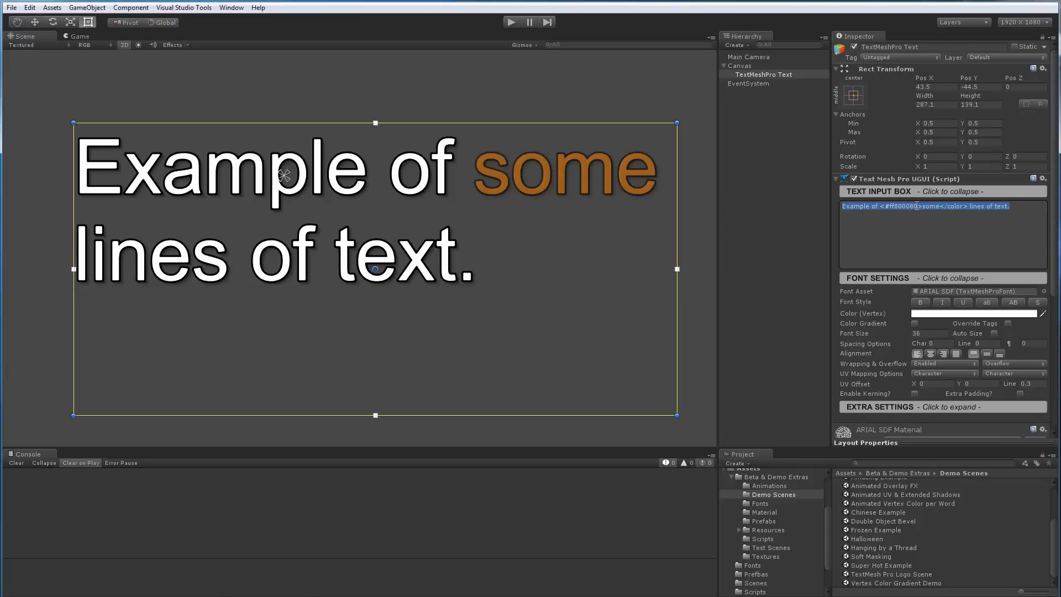
click(918, 208)
key(BackSpace)
key(BackSpace)
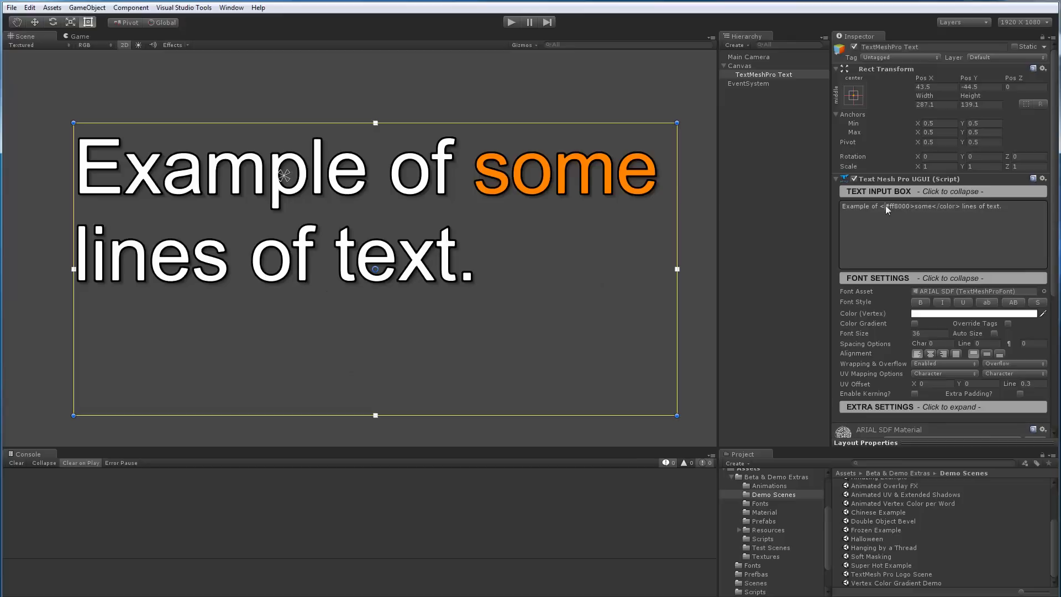
Write the color tag in its longer form by inserting "color=" before the hex value, and restore the short form <#ff8000>
text(color=)
click(883, 206)
key(Delete)
key(Delete)
key(Delete)
key(Delete)
key(Delete)
key(Delete)
Enable Color Gradient on the text and set its Bottom Right color to a yellow-green
click(916, 324)
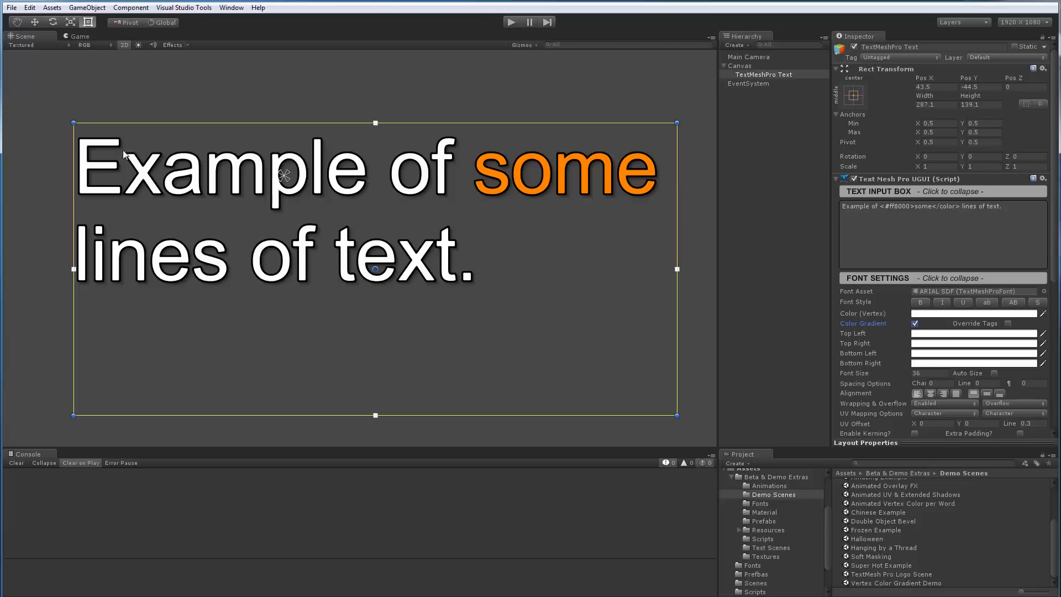
click(923, 364)
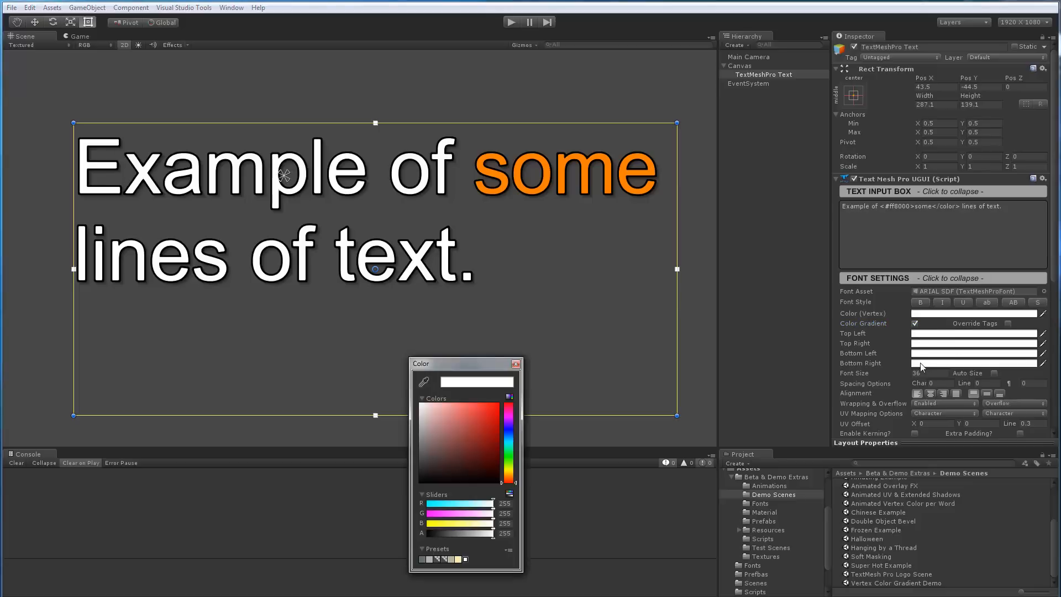
drag(510, 480, 498, 396)
click(516, 363)
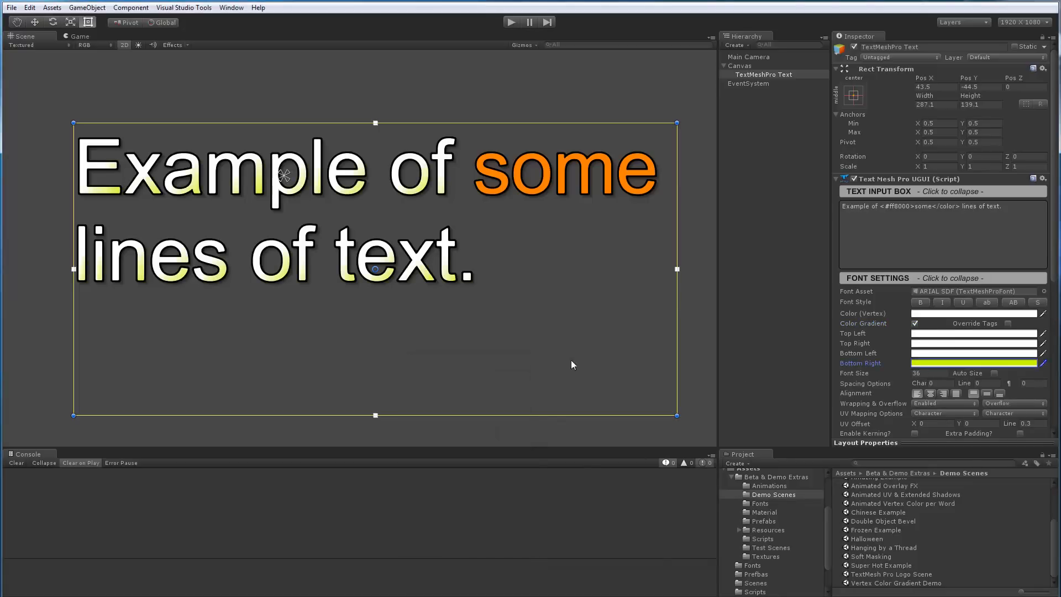
Set the gradient's Bottom Left color to a bright cyan-blue
click(926, 353)
click(508, 443)
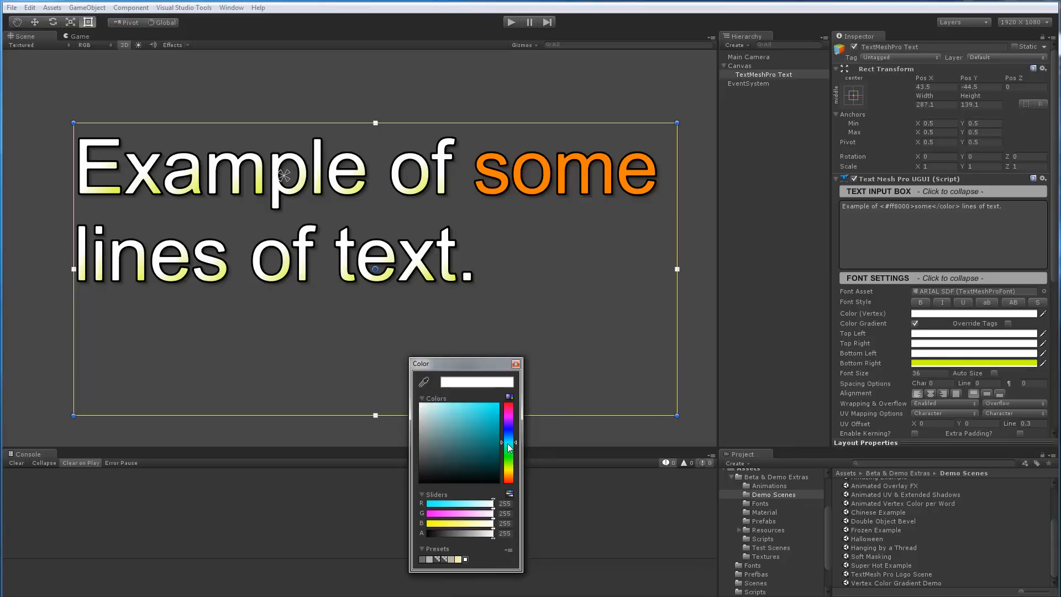
click(496, 405)
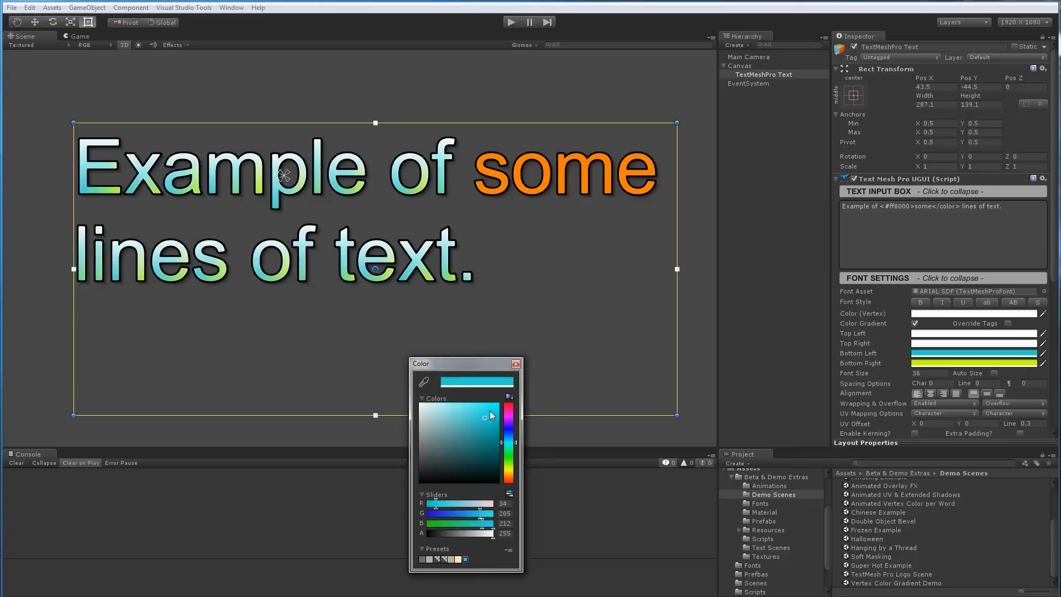
click(516, 363)
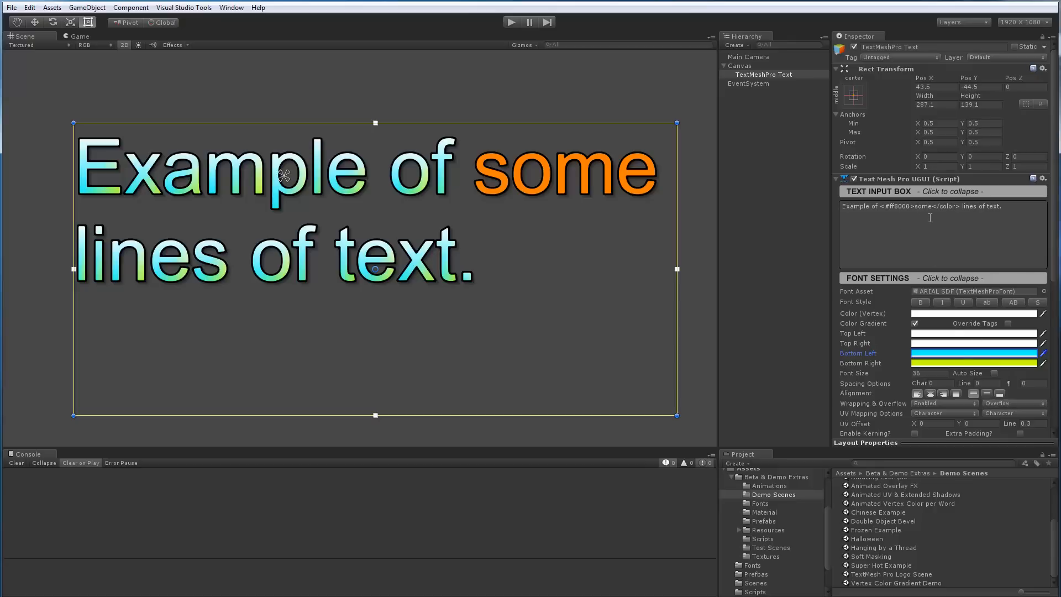
Switch Override Tags on and off to compare the gradient with the color tag, leave it off, and disable Color Gradient
click(1008, 324)
click(1009, 324)
click(1008, 324)
click(1009, 324)
click(1009, 324)
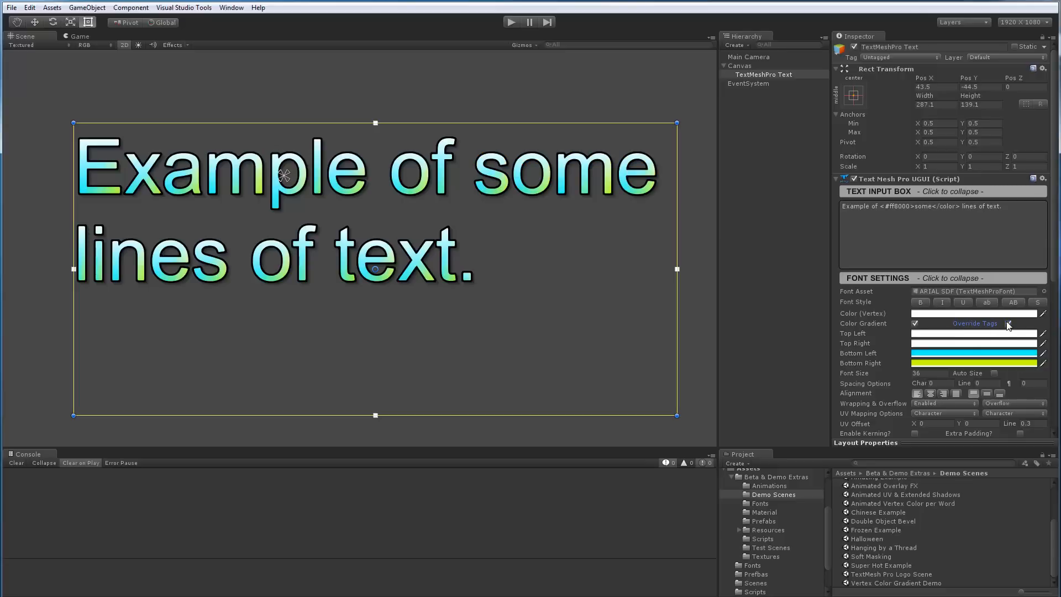
click(1008, 324)
click(1008, 324)
click(1008, 324)
click(915, 323)
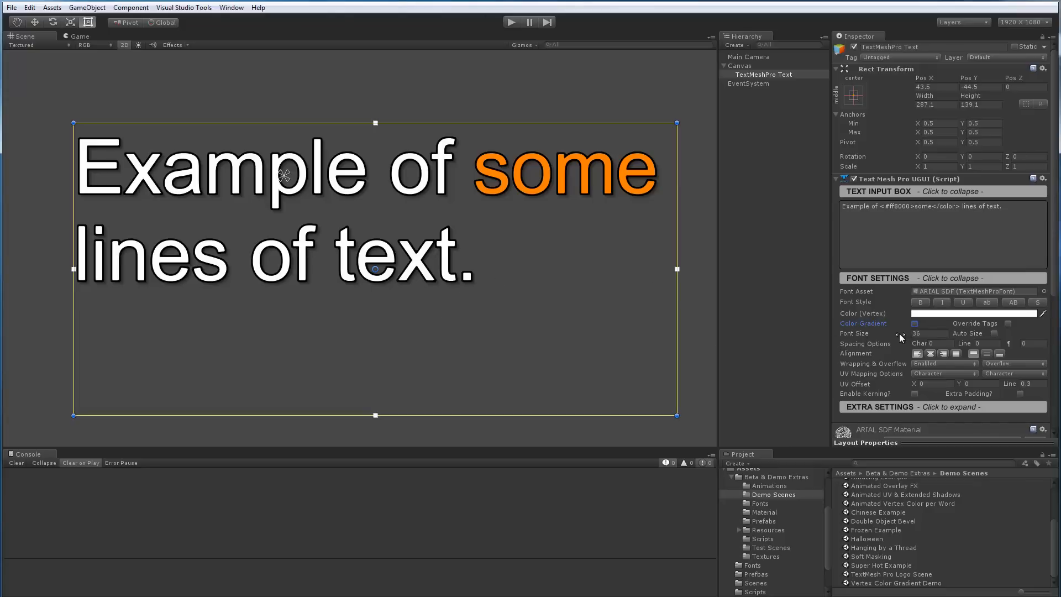
Vary the text's font size and set it back to 36
drag(900, 334, 1034, 394)
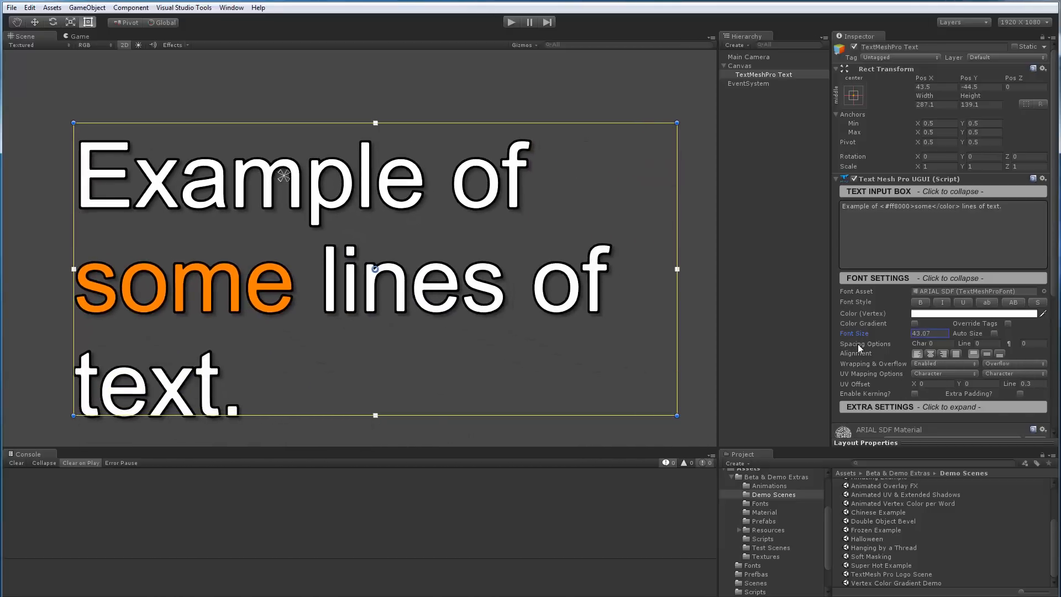
text(36)
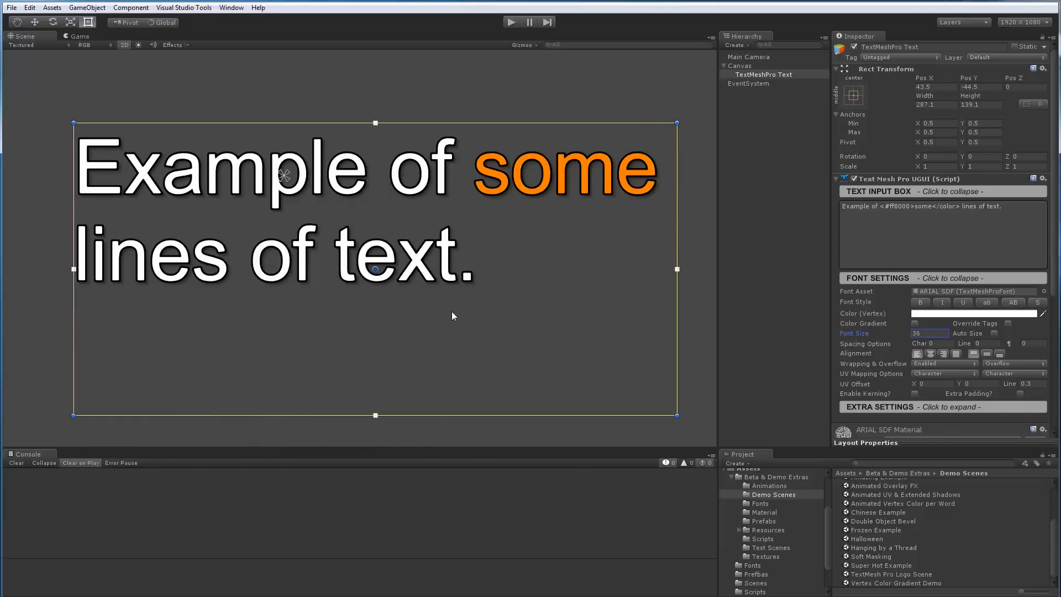
Turn on Auto Size for the text's font size
scroll(451, 316, down, 3)
middle_drag(311, 300, 292, 253)
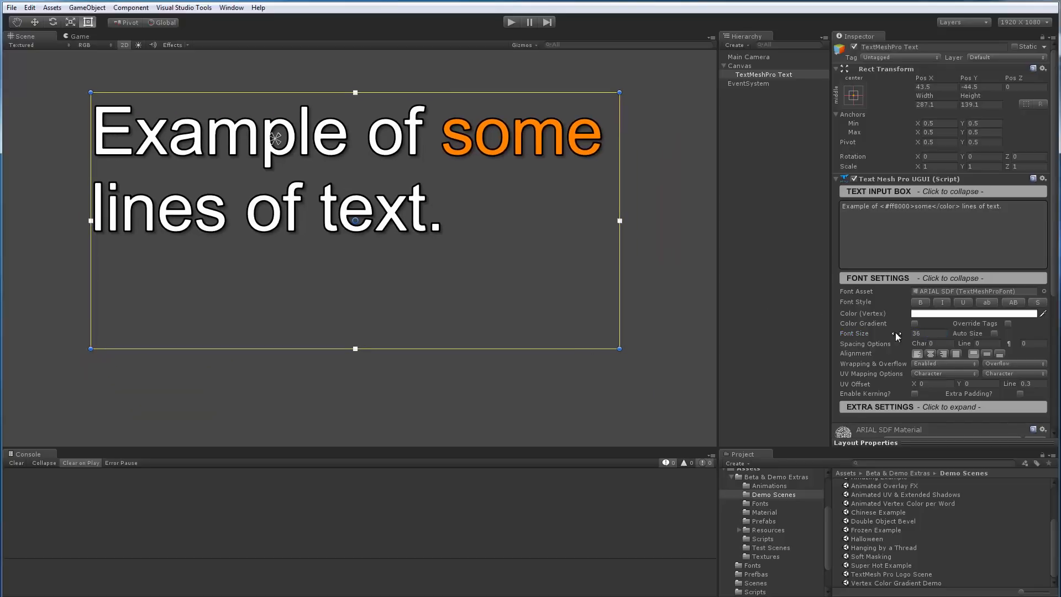
click(994, 333)
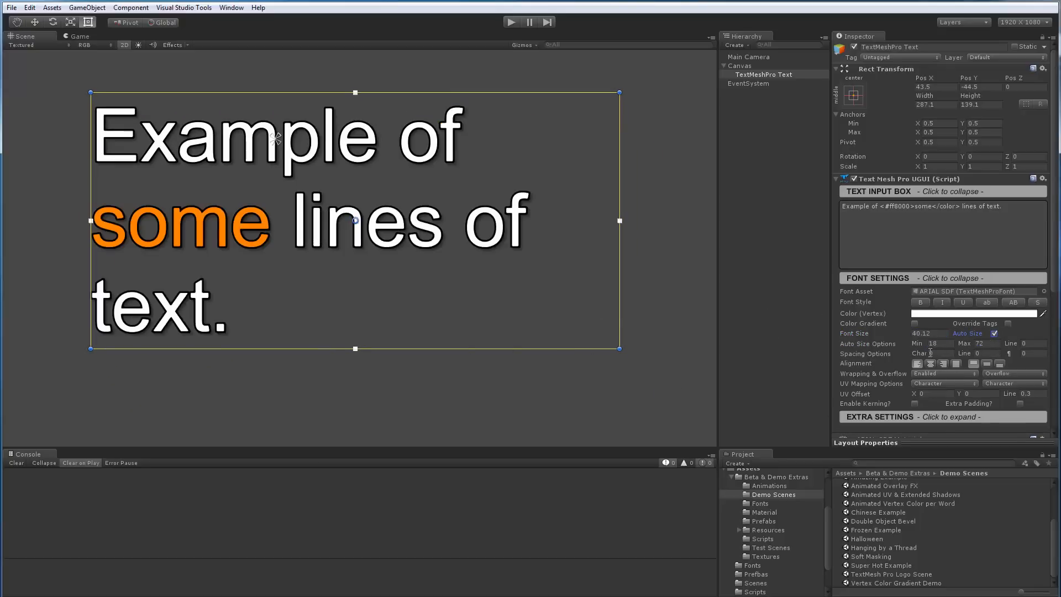
scroll(376, 253, down, 2)
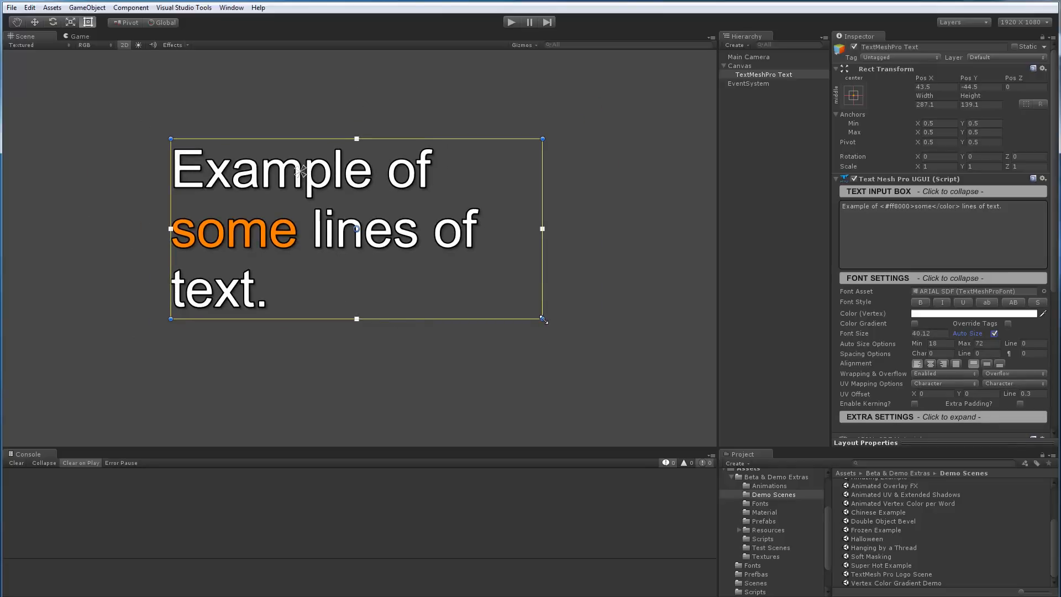
Enlarge the text box in stages to about 469 by 299 to test how the font size adapts
drag(543, 319, 675, 445)
middle_drag(454, 356, 380, 290)
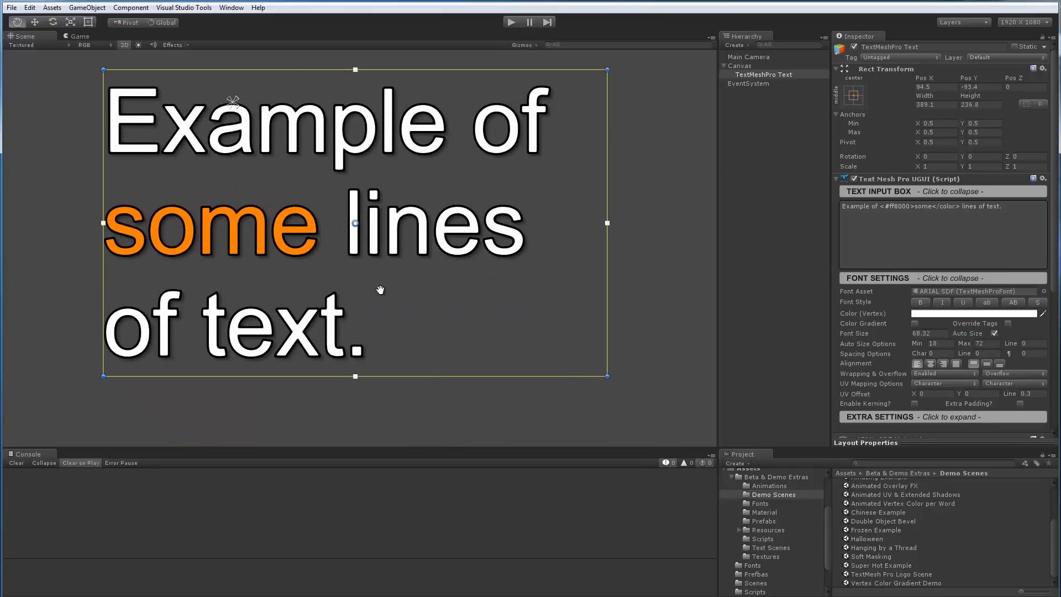
drag(606, 376, 629, 431)
scroll(502, 360, down, 2)
middle_drag(481, 369, 468, 353)
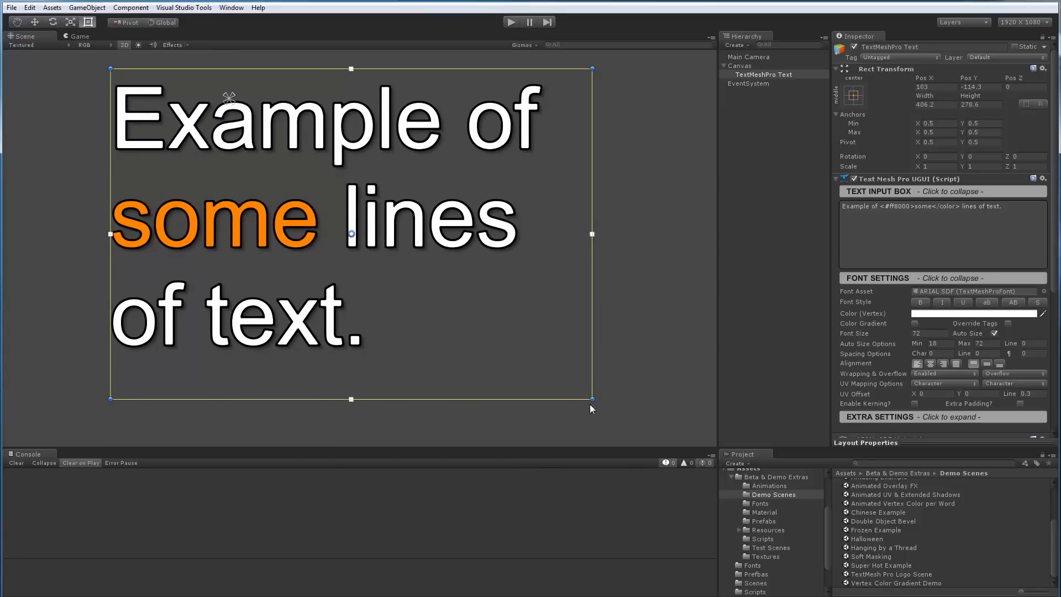
drag(593, 400, 667, 423)
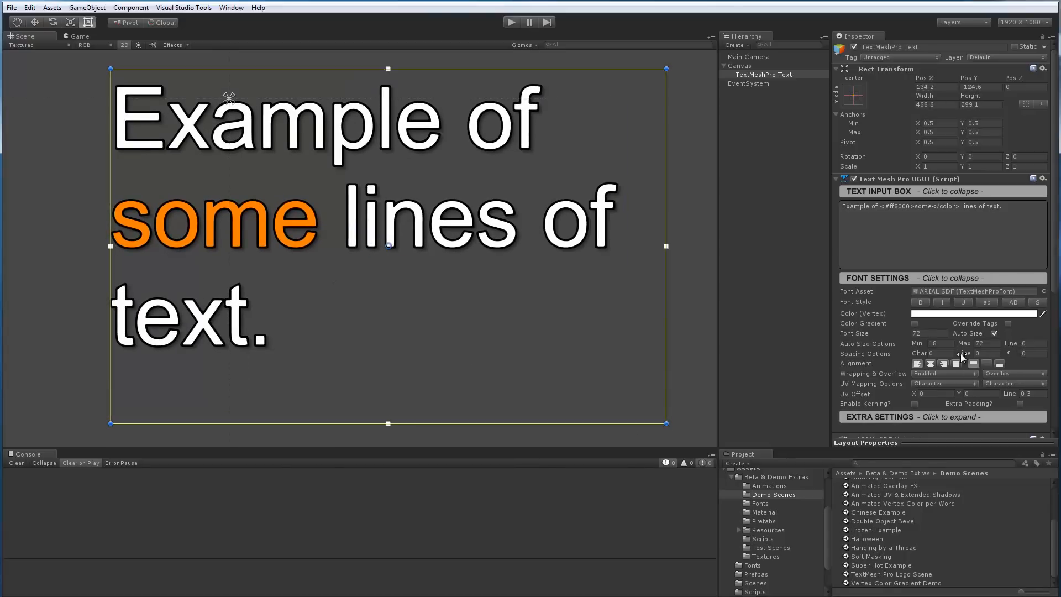
Set the Auto Size Line option to -10 and test it by shortening the text box and extending it again
click(1033, 343)
key(Tab)
drag(421, 424, 423, 370)
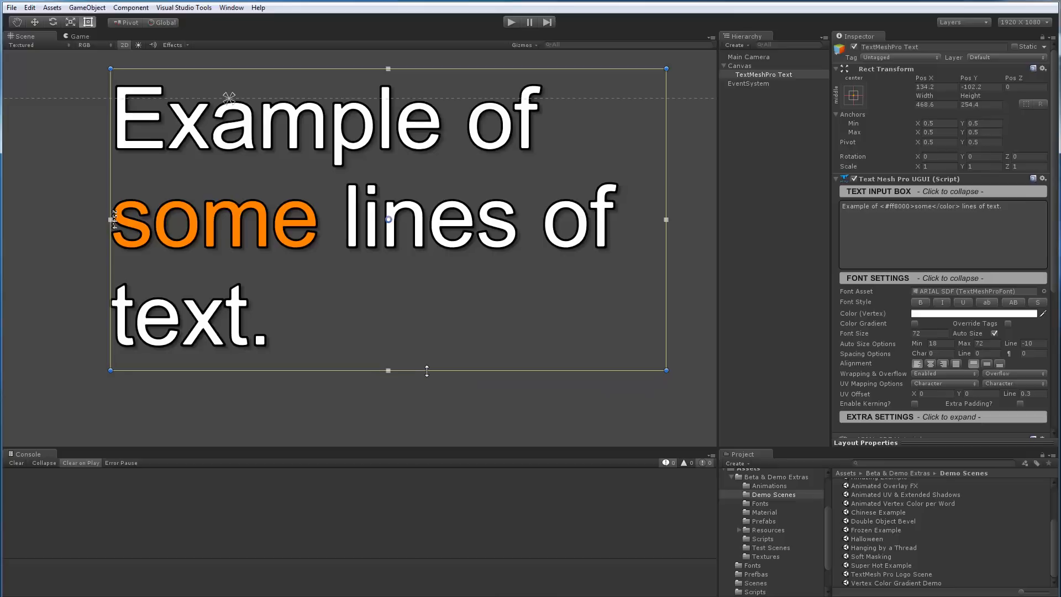
drag(427, 371, 450, 407)
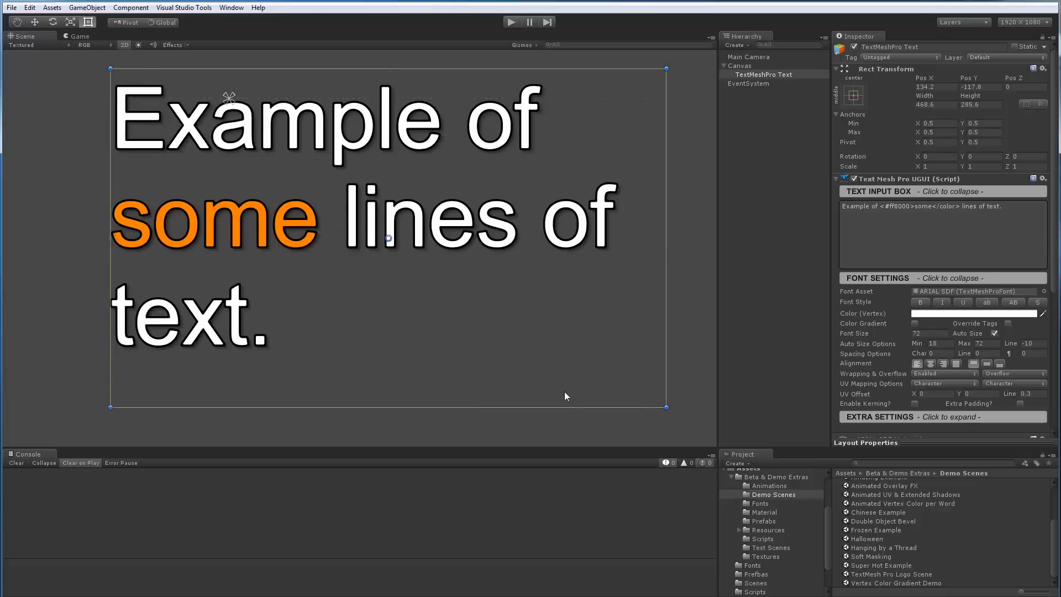
Turn off Auto Size and shrink the text box to about 249 by 138
click(994, 333)
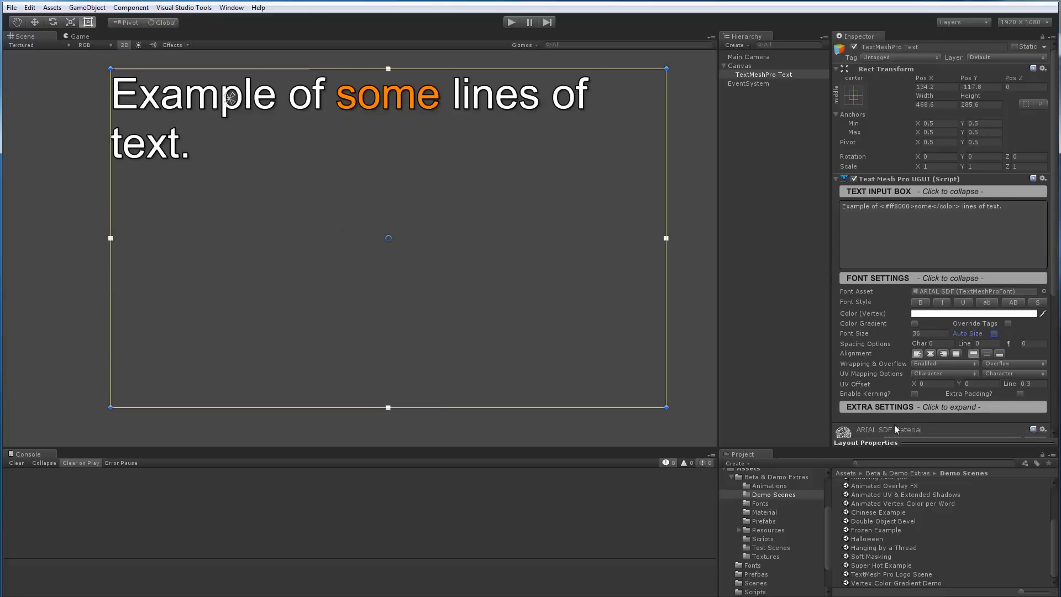
scroll(369, 238, up, 1)
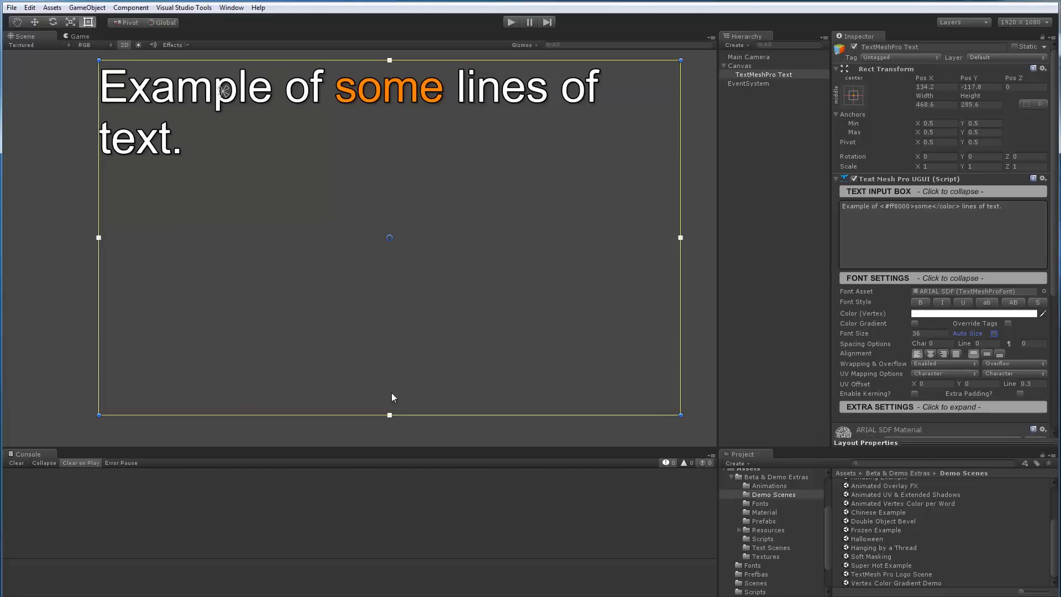
drag(679, 412, 390, 230)
middle_drag(296, 175, 367, 268)
scroll(396, 276, up, 4)
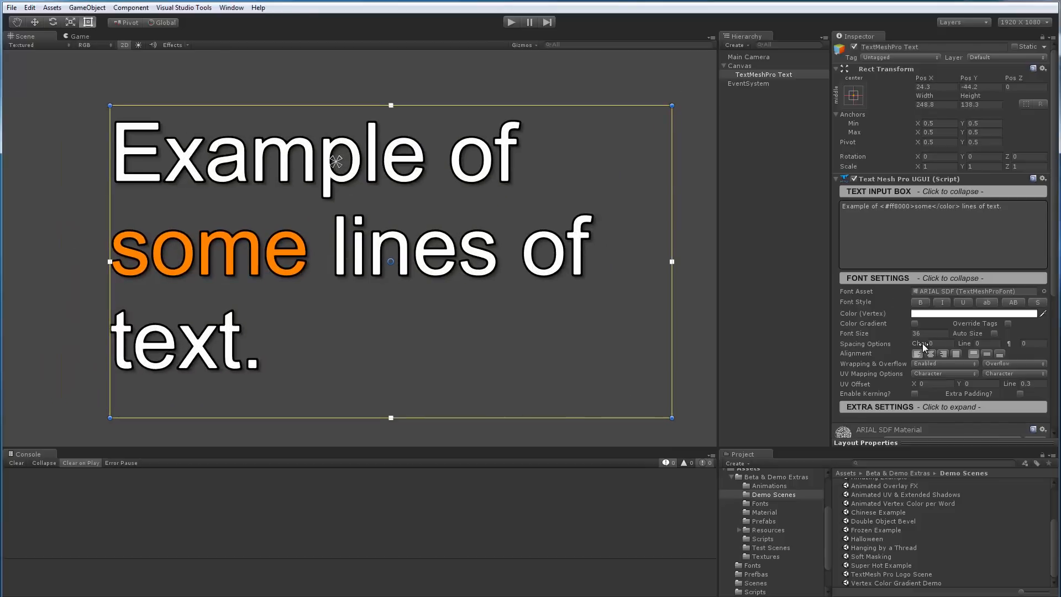
Increase the text's character spacing to 3.5
mouse_move(920, 343)
mouse_down()
mouse_move(971, 344)
mouse_move(934, 347)
mouse_up()
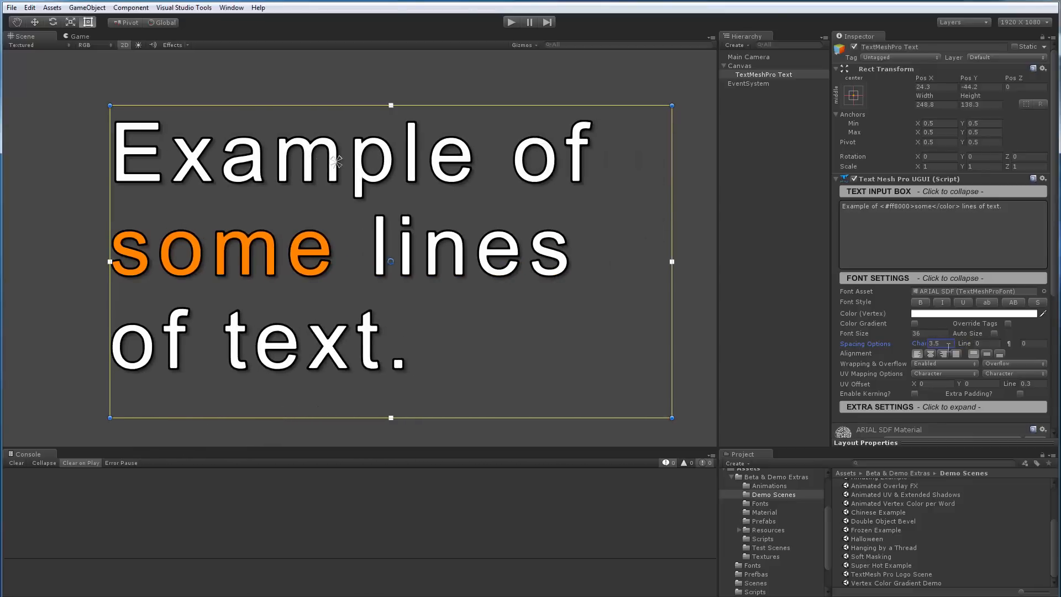
Reset the character spacing to 0, and test negative line spacing before setting it back to 0
text(0)
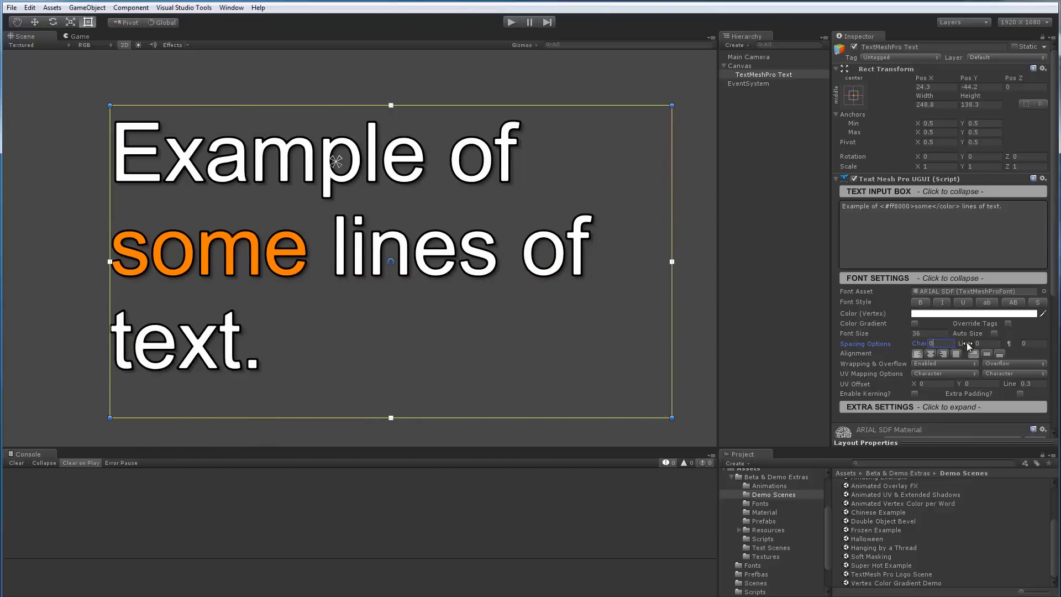
drag(967, 343, 996, 344)
text(0)
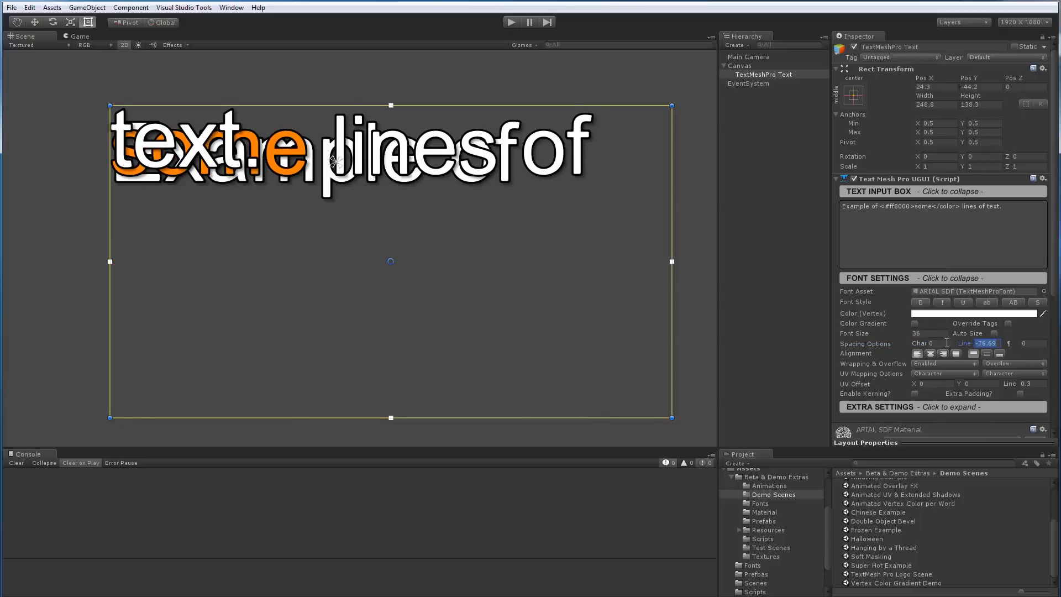
Open the demo scene 02 - Paragraphs & Justified Text without saving the changes to the untitled scene
scroll(350, 301, down, 3)
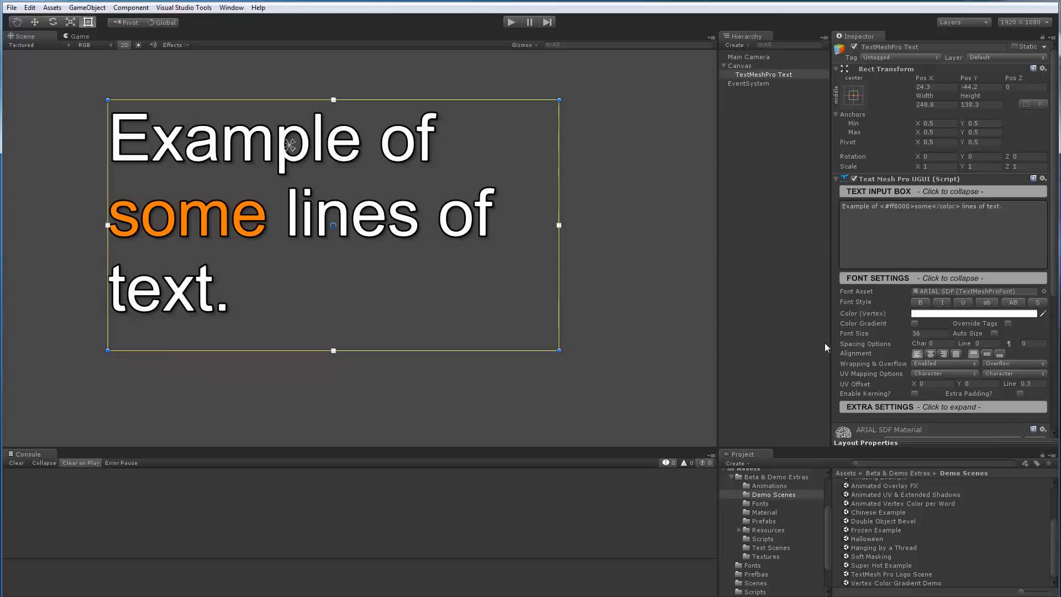
scroll(882, 353, down, 3)
scroll(884, 501, up, 3)
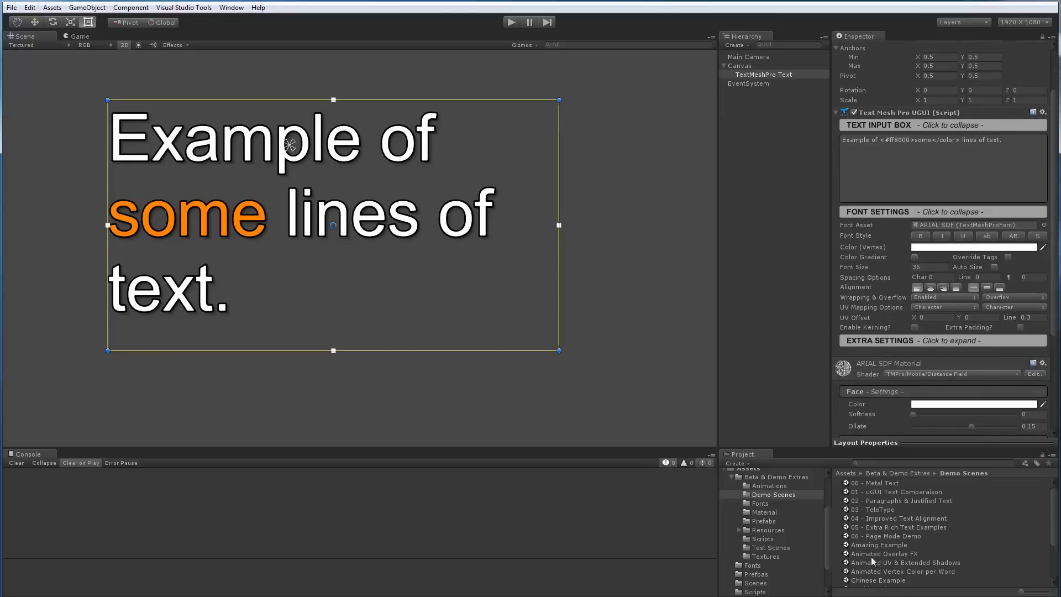
double_click(884, 501)
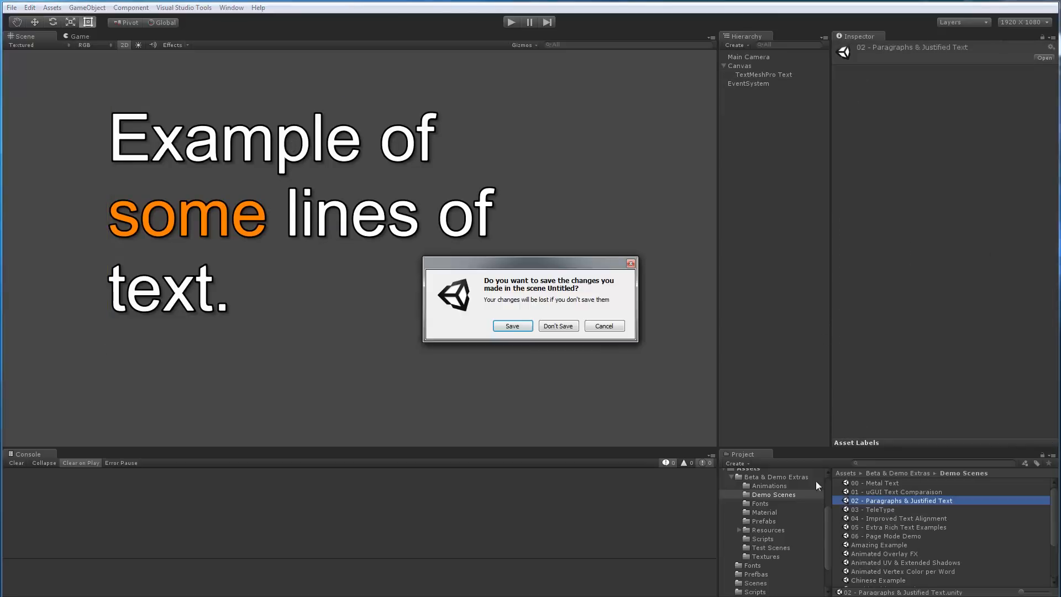
click(558, 329)
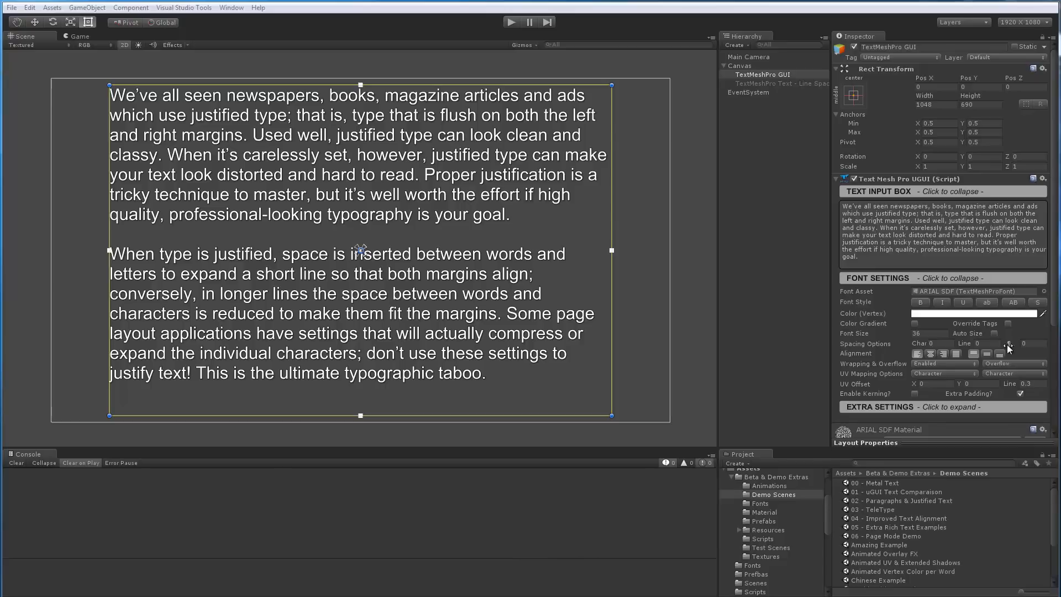
Test the paragraph spacing and set it back to 0, and resize the text box to about 1083 by 665
drag(1009, 344, 1041, 324)
text(0)
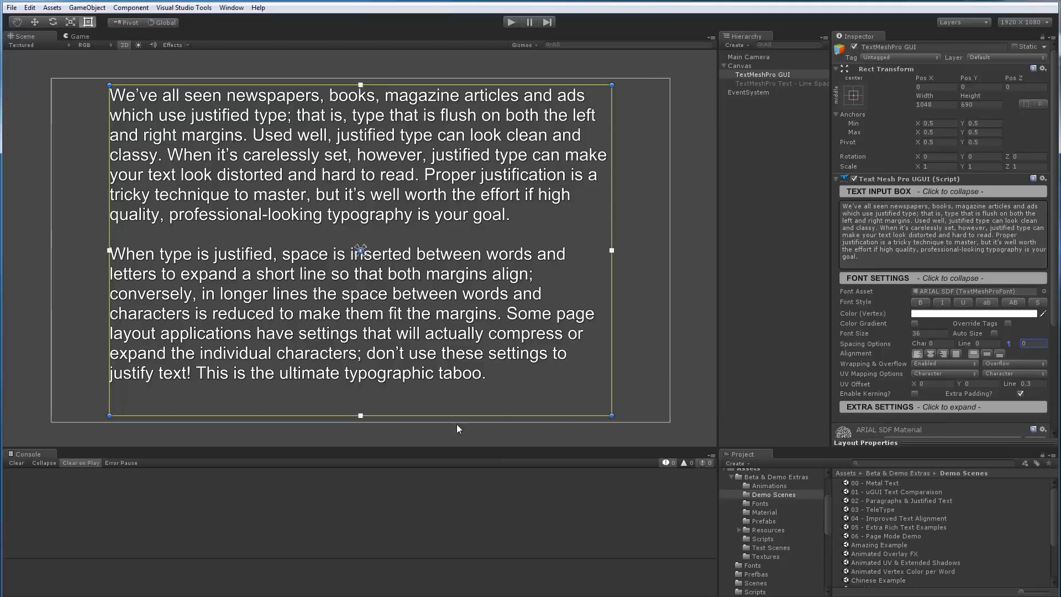
drag(416, 415, 392, 404)
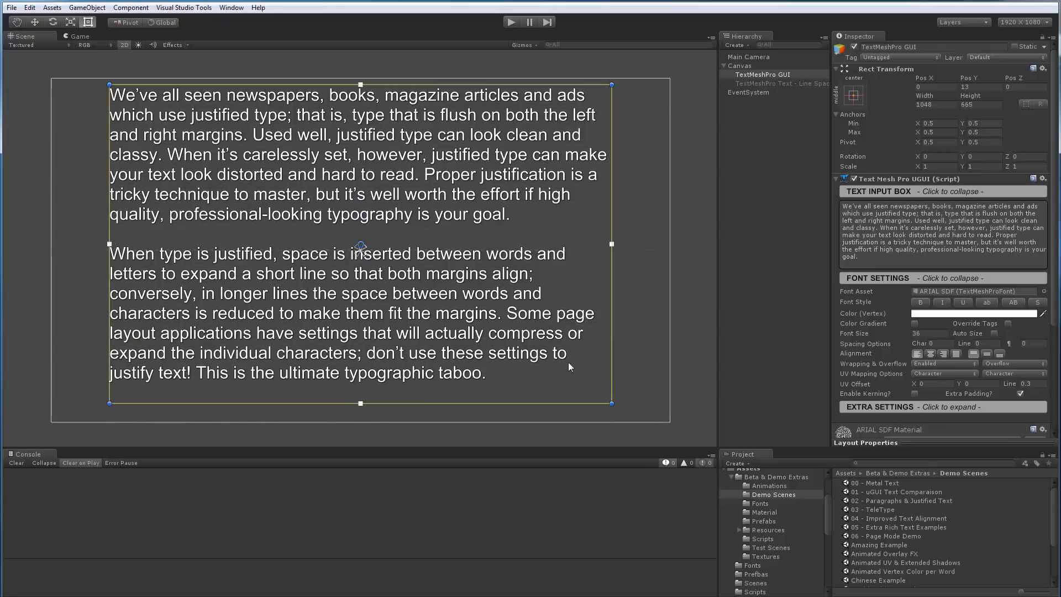
drag(611, 325, 628, 341)
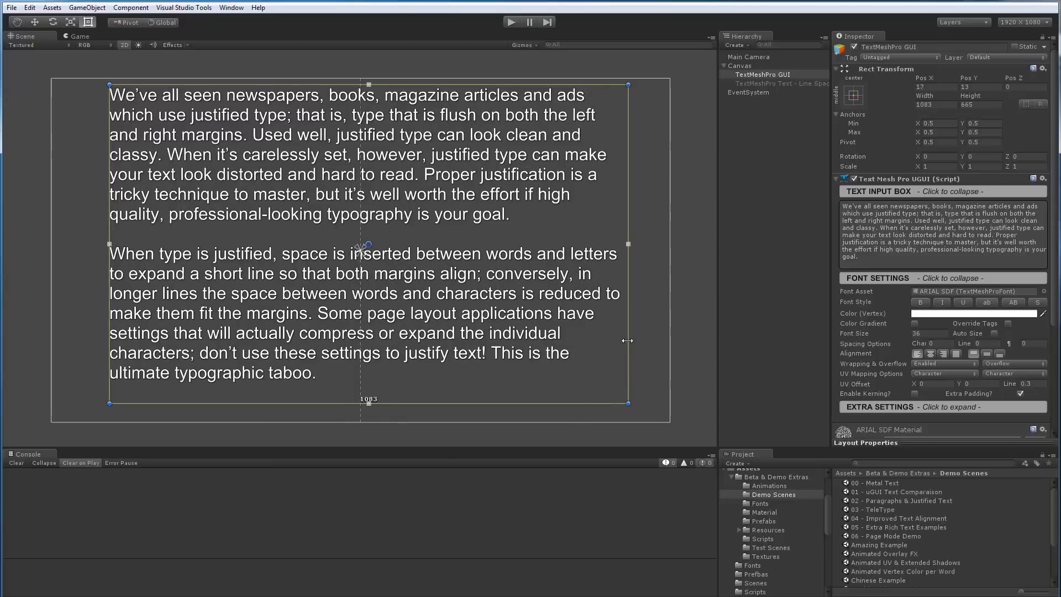
Set the text overflow mode to Truncate and test it by changing the text box's height, ending at about 668
click(995, 366)
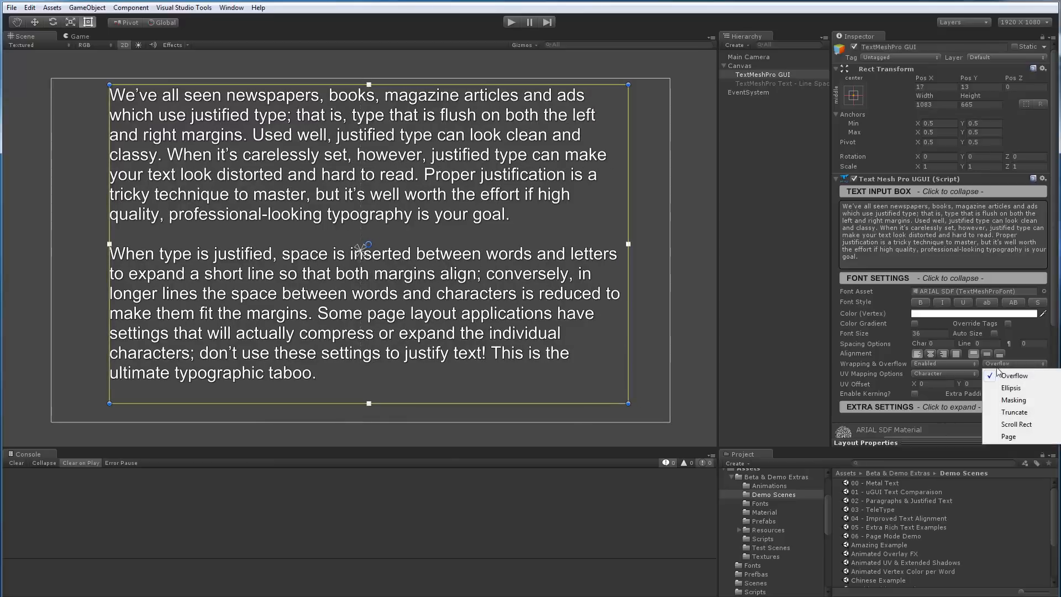
click(1005, 409)
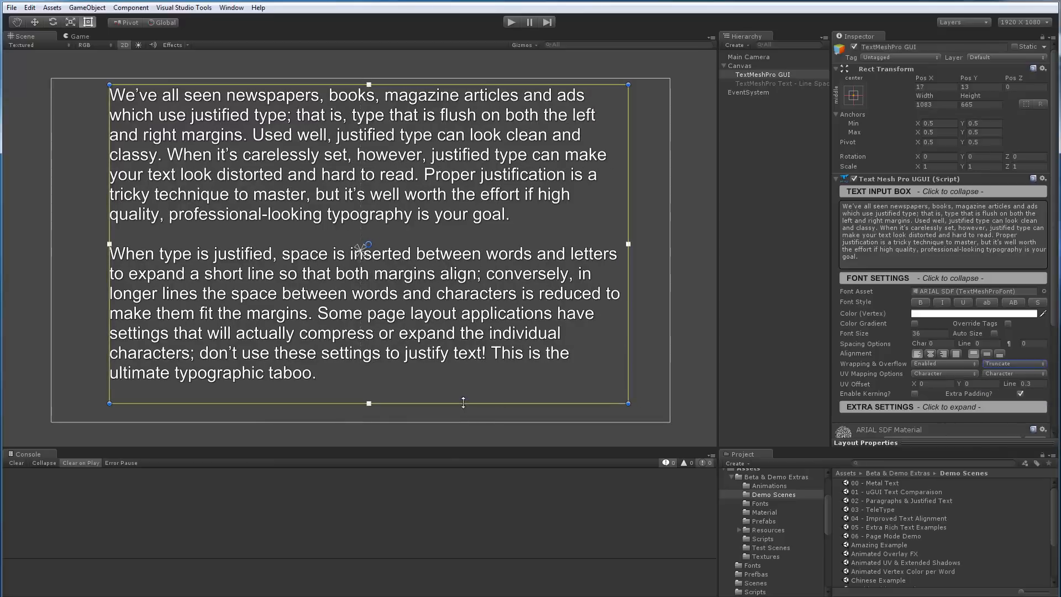
mouse_move(463, 403)
mouse_down()
mouse_move(469, 263)
mouse_move(469, 405)
mouse_up()
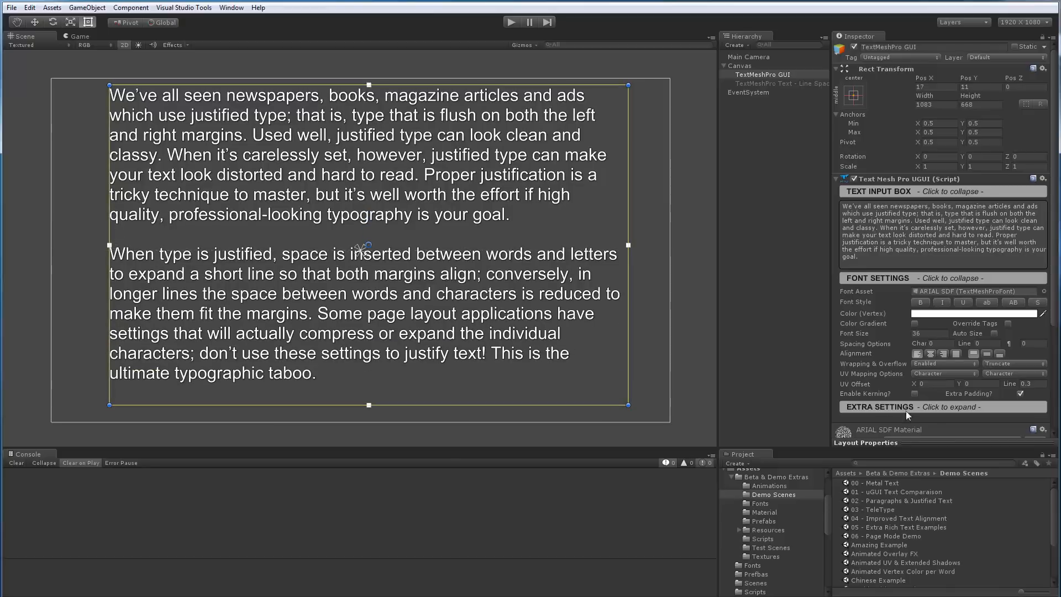
Set the overflow mode to Ellipsis and test it by shortening the text box in stages and extending it to about 663 high
click(1001, 364)
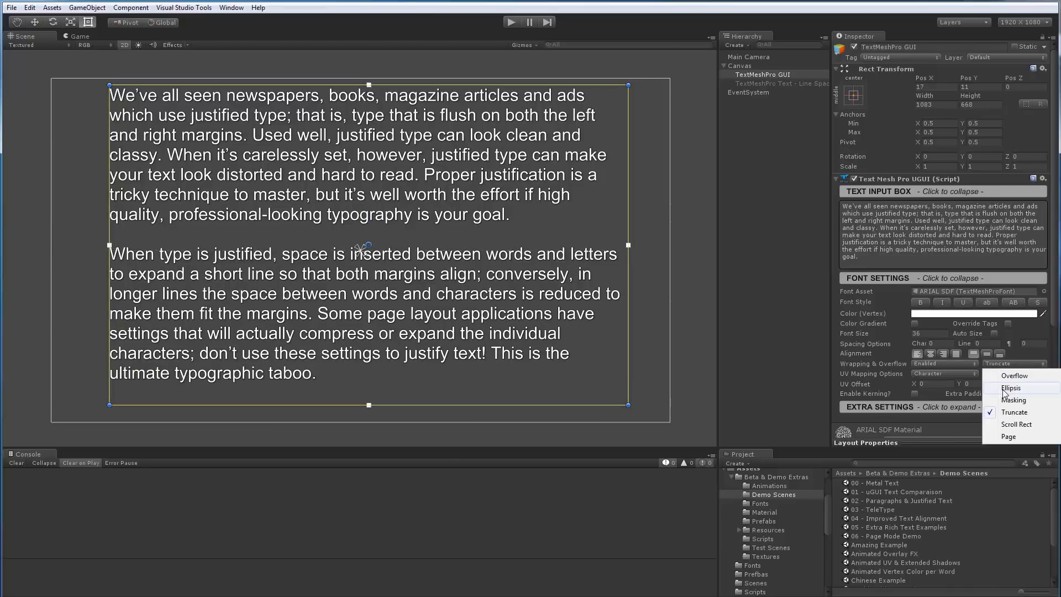
click(1004, 389)
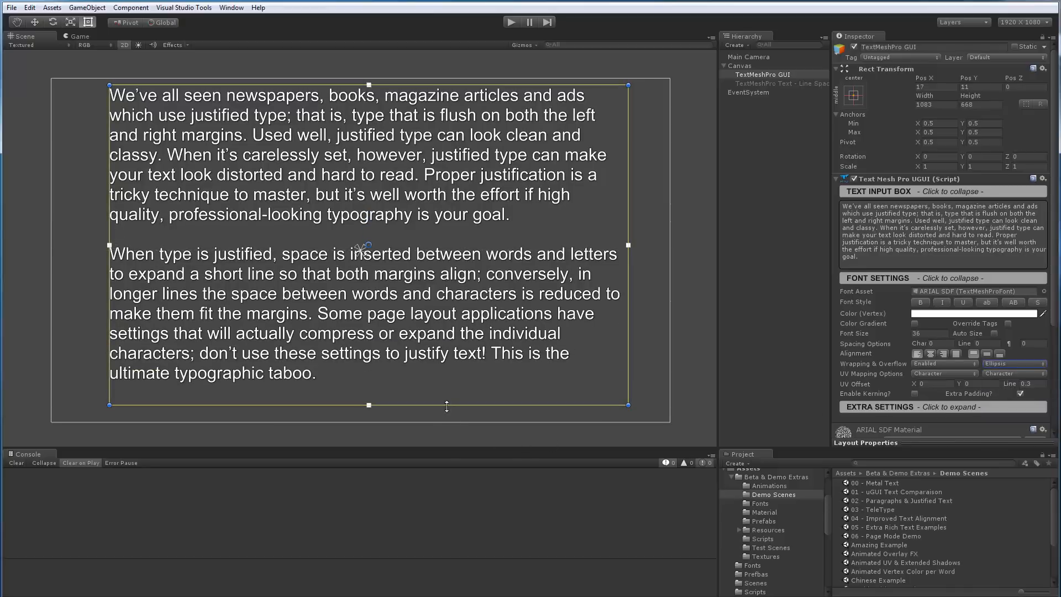
drag(447, 406, 447, 380)
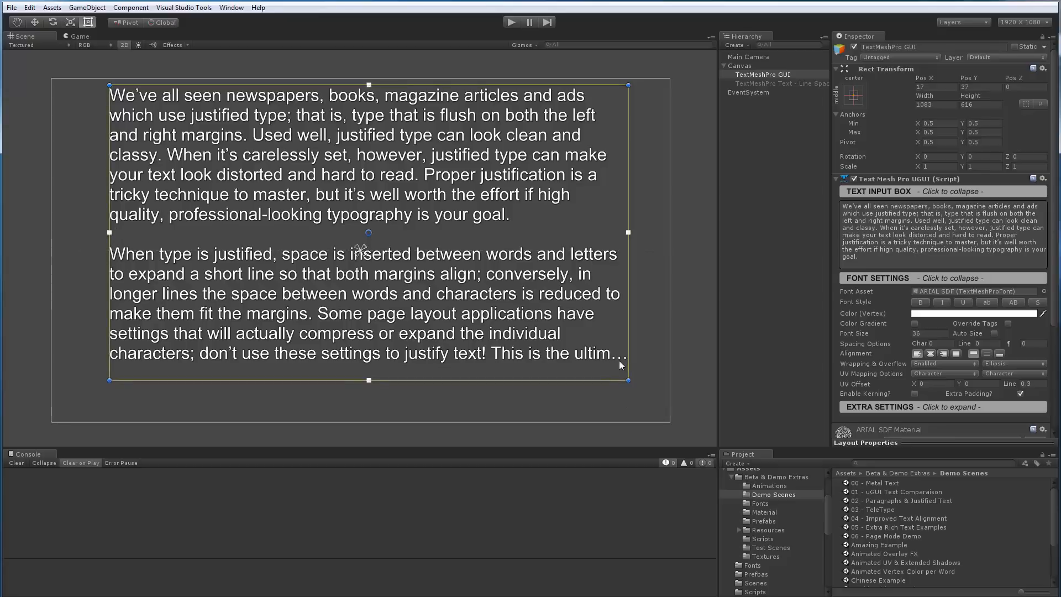
drag(570, 377, 556, 268)
drag(548, 280, 543, 401)
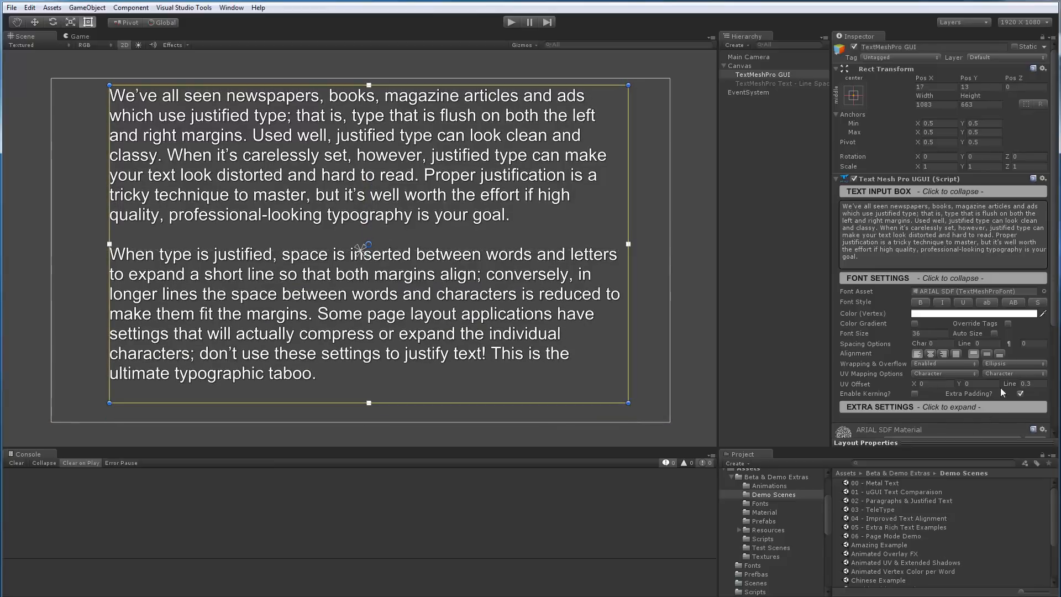
Restore the Overflow mode and try the center and right alignments on the paragraphs
click(1014, 363)
click(1001, 374)
click(930, 354)
click(945, 355)
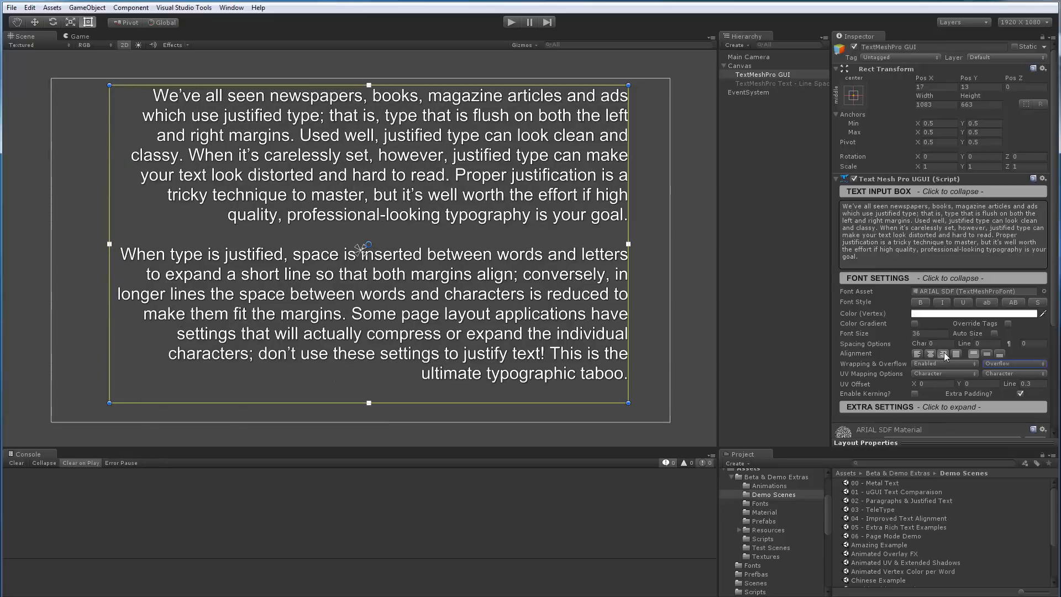
Justify the paragraphs, test the Wrap Mix between words and characters, and return to left alignment
click(956, 355)
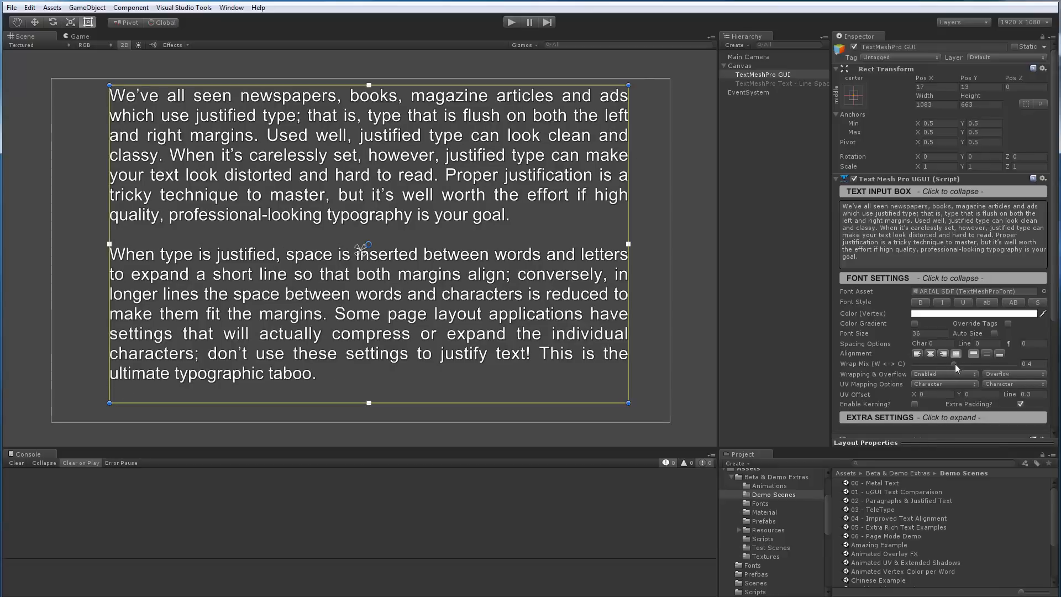
mouse_move(954, 364)
mouse_down()
mouse_move(911, 364)
mouse_move(1026, 355)
mouse_move(907, 371)
mouse_move(989, 369)
mouse_move(956, 369)
mouse_up()
click(917, 353)
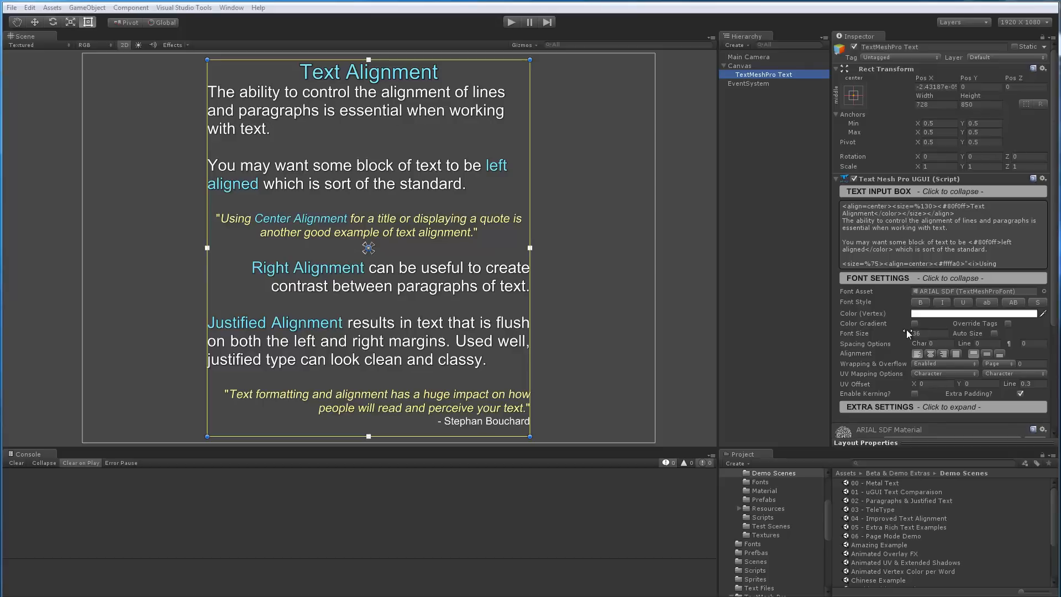
Test different font sizes on the Text Alignment sample and set the size back to 36
mouse_move(907, 332)
mouse_down()
mouse_move(980, 337)
mouse_move(896, 333)
mouse_move(993, 343)
mouse_move(877, 330)
mouse_move(957, 336)
mouse_move(904, 331)
mouse_up()
text(36)
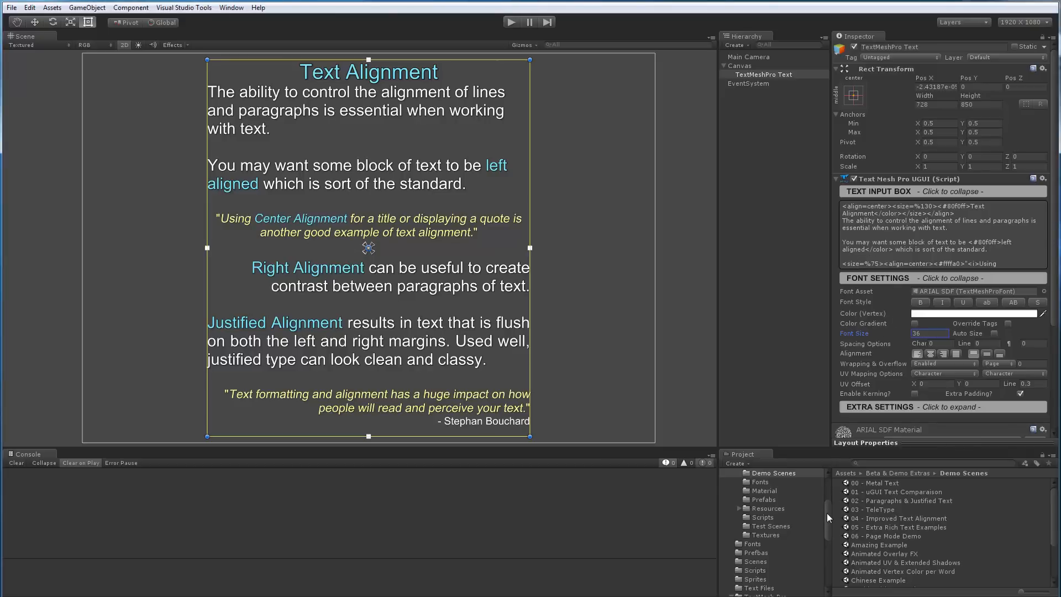
Open the 05 Style Tags and 06 Style Example scenes from the TextMesh Pro Examples Scenes folder
drag(827, 513, 827, 542)
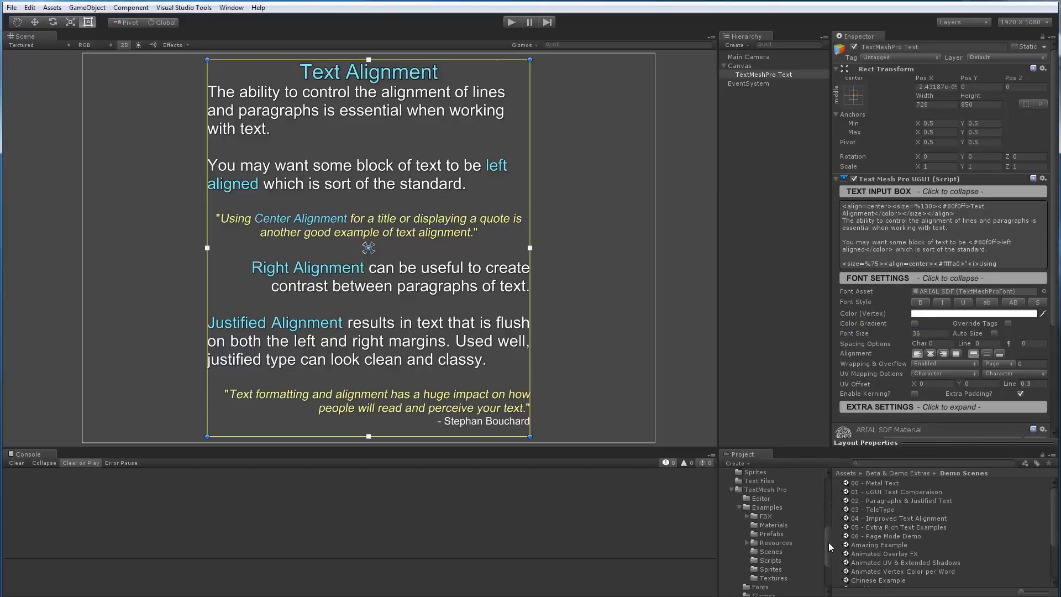
click(769, 552)
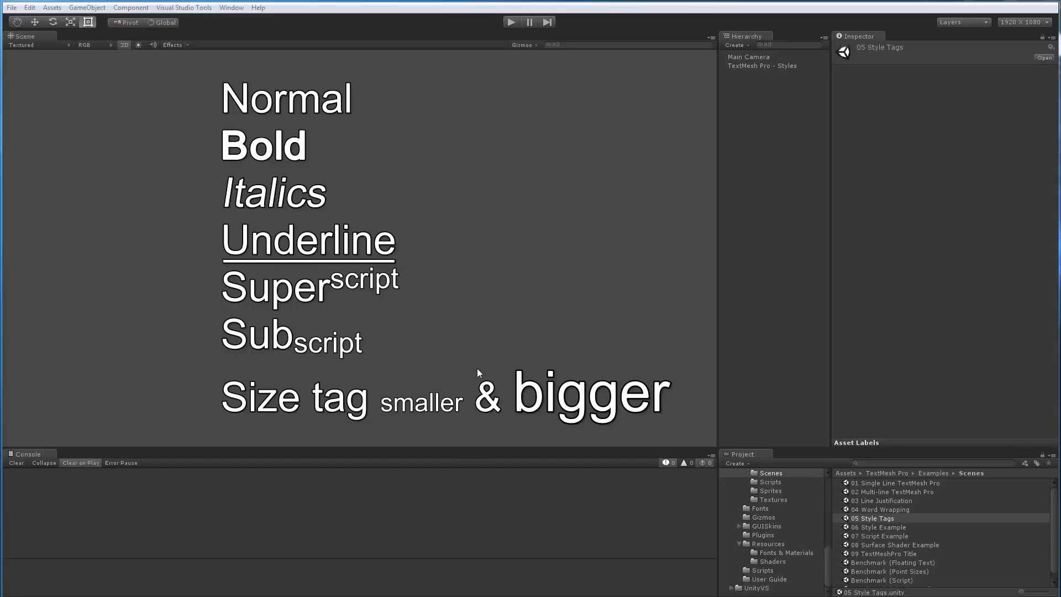
double_click(871, 526)
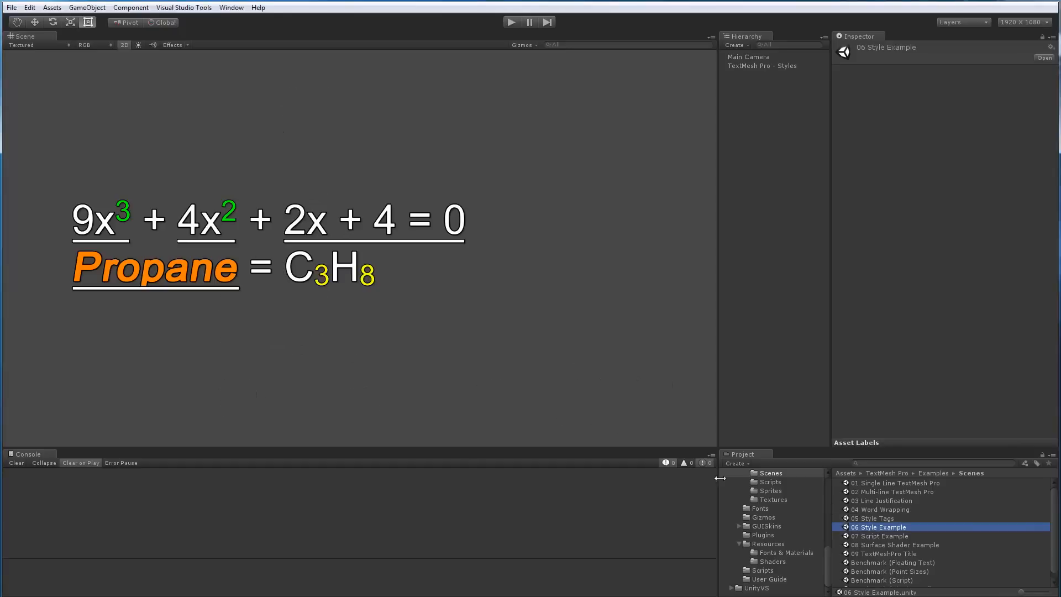
middle_drag(295, 303, 372, 324)
scroll(384, 325, up, 4)
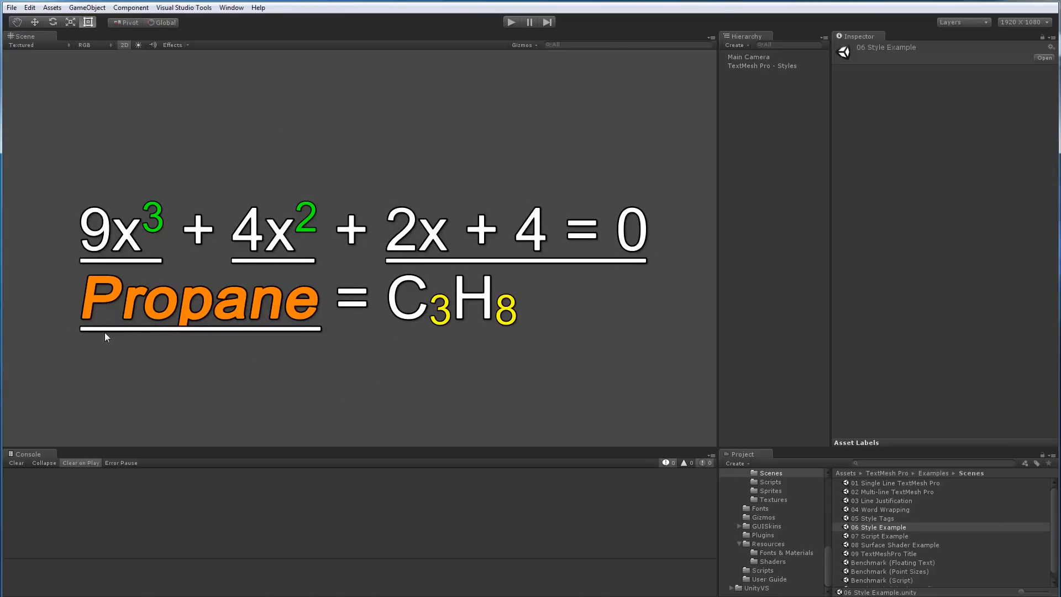
Select the TextMesh Pro - Styles object, locate its font asset in the project, and open the ARIAL SDF font asset's settings
click(758, 65)
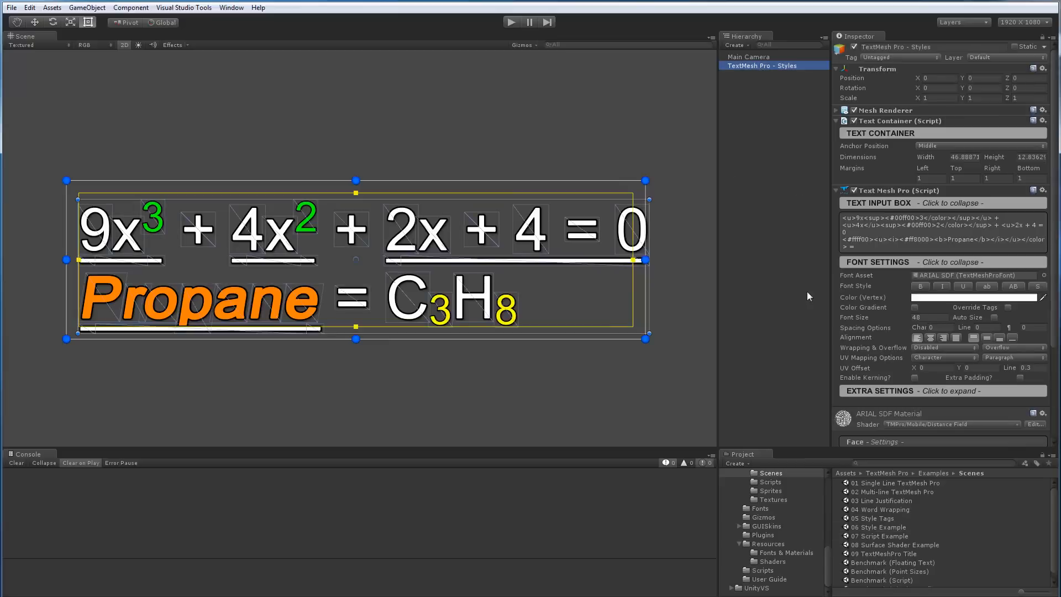
click(948, 276)
click(866, 492)
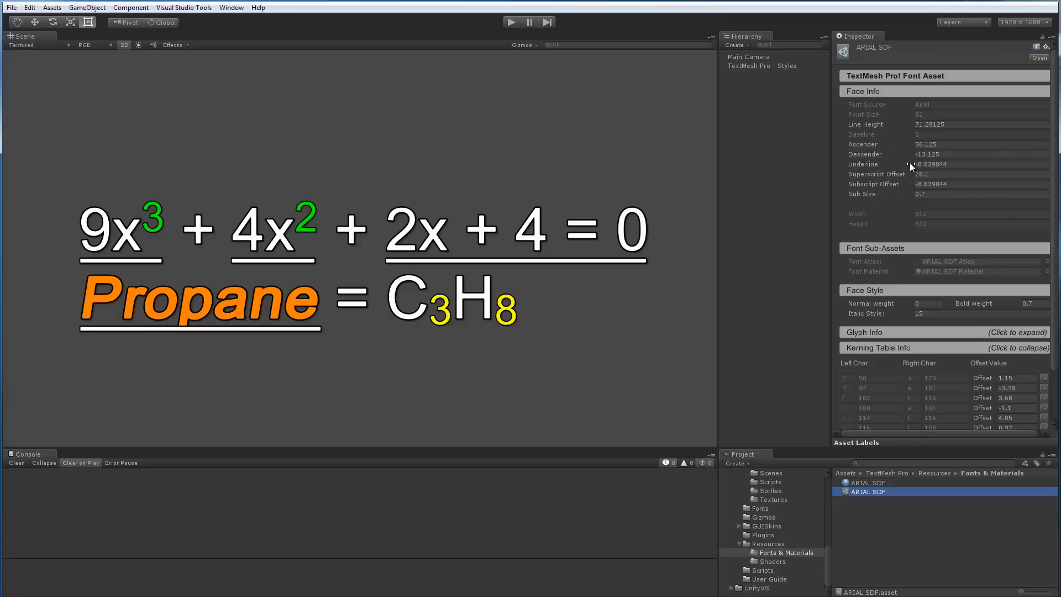
Adjust the font asset's Underline to -9.1 and its Superscript Offset to 19.71
mouse_move(909, 162)
mouse_down()
mouse_move(893, 159)
mouse_move(924, 157)
mouse_move(907, 154)
mouse_up()
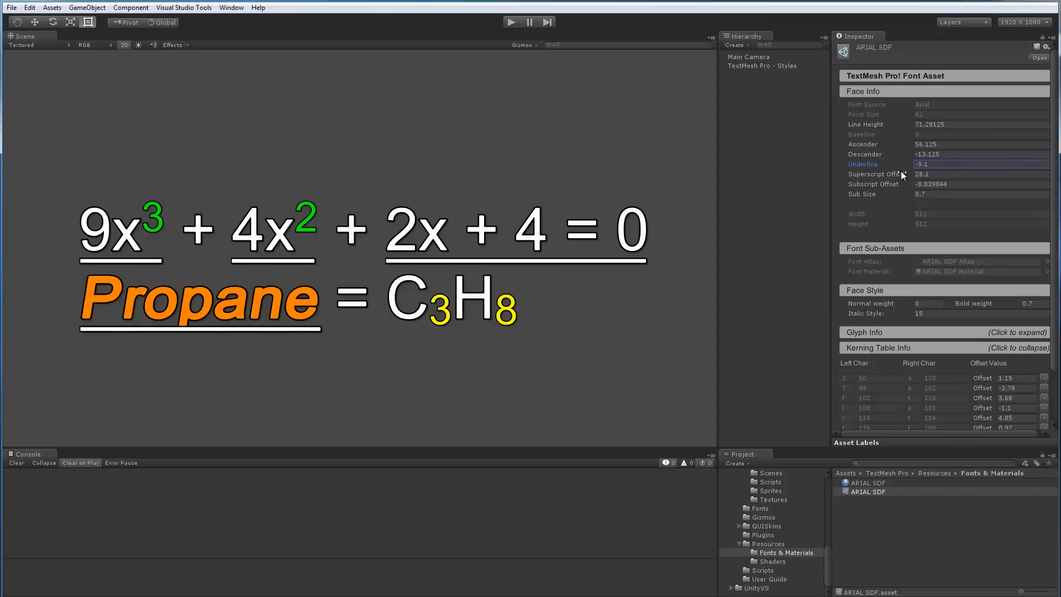
drag(910, 174, 906, 231)
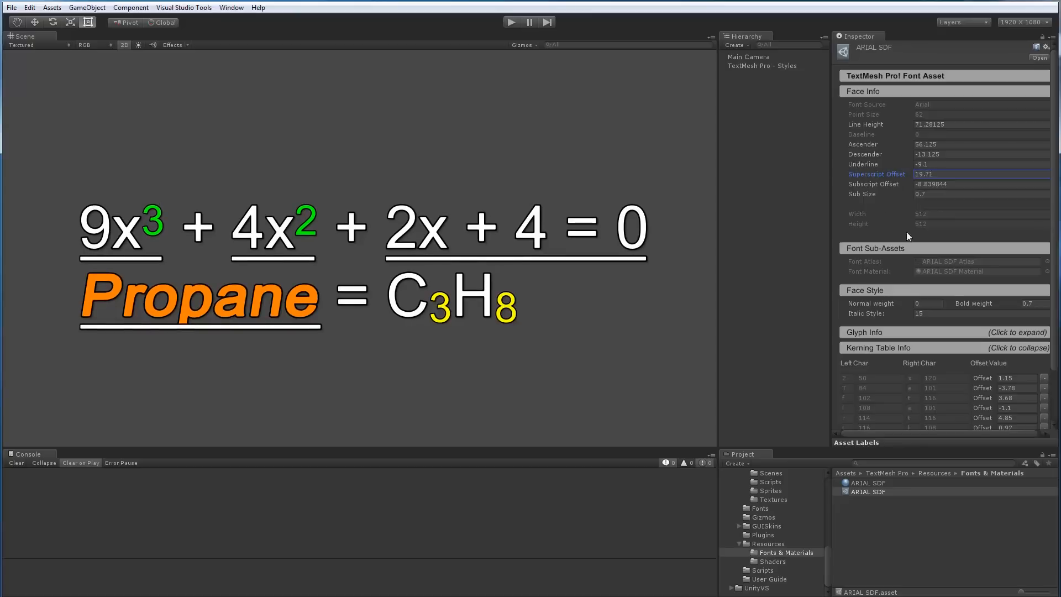
Set the Sub Size to 0.5, and adjust the Subscript Offset to -17.5 and the Superscript Offset to 41.3
click(934, 194)
click(935, 195)
key(BackSpace)
text(5)
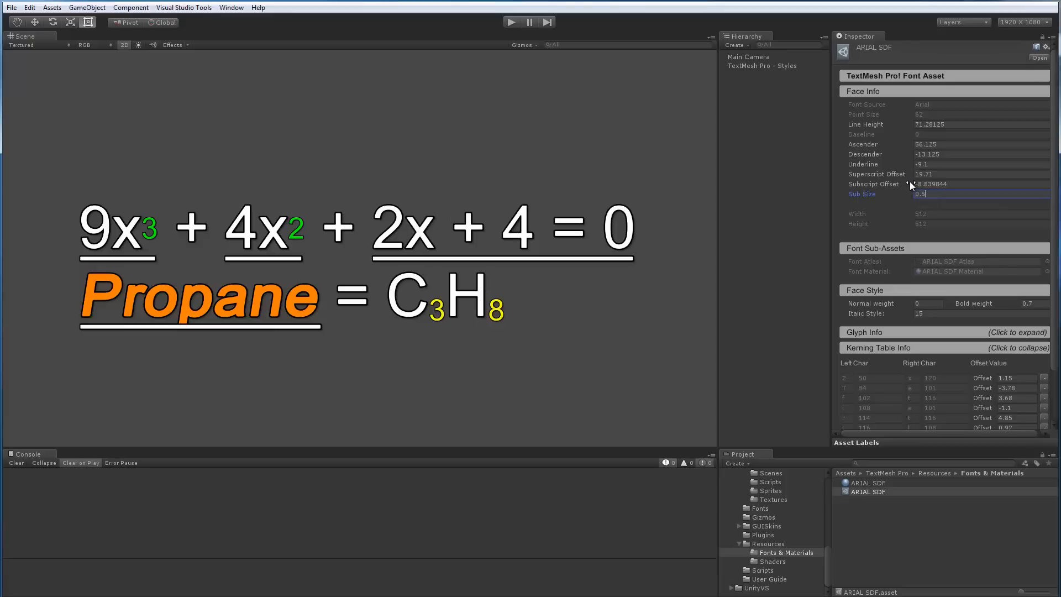
drag(910, 181, 1002, 170)
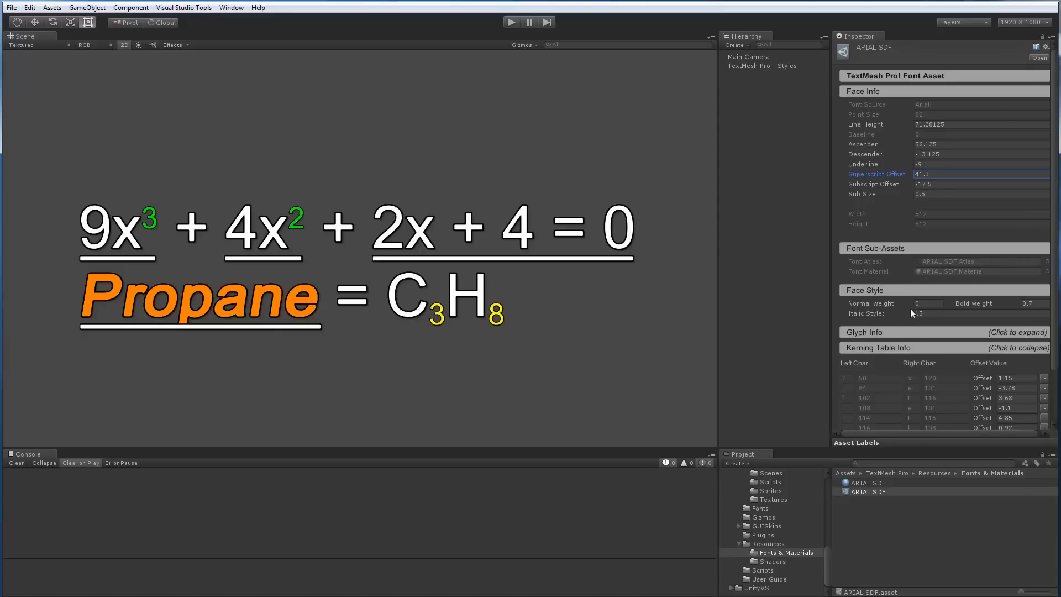
Test the Bold weight at 0 before setting it to 0.6, and try other Italic Style values before returning to 15
click(1020, 302)
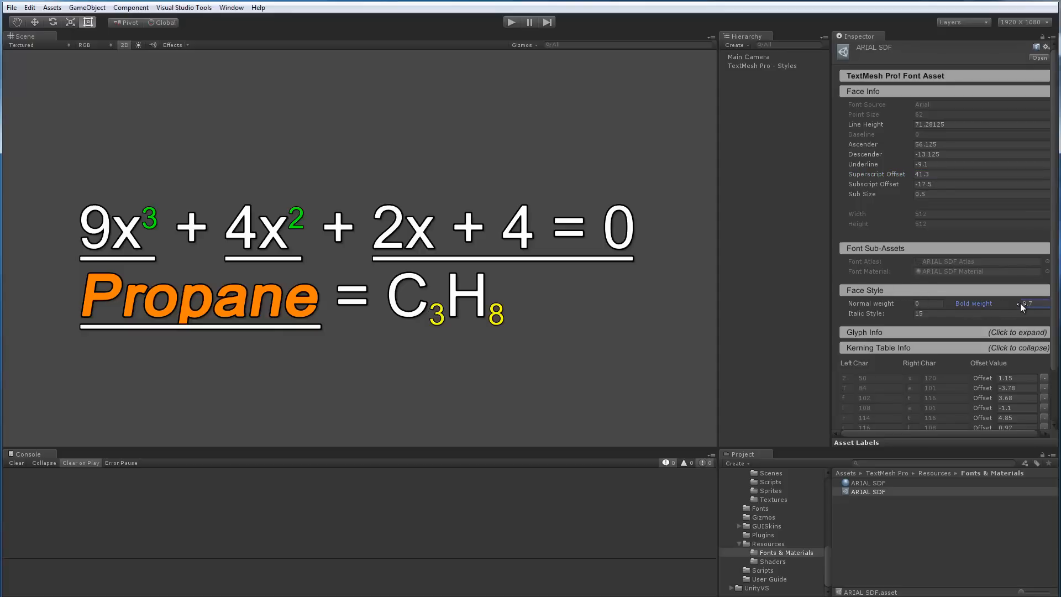
drag(1018, 303, 1017, 304)
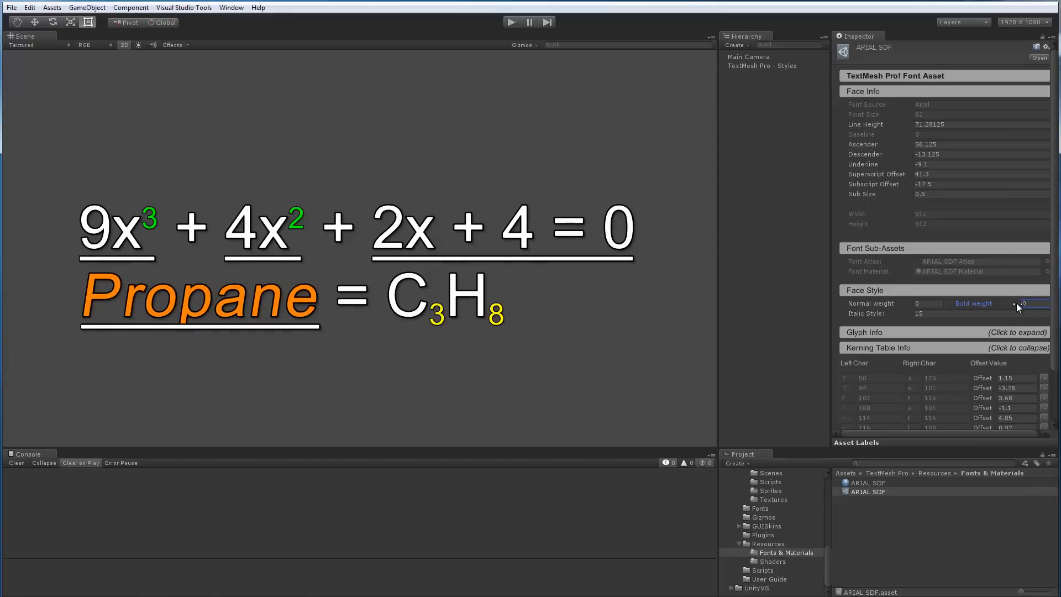
drag(1024, 304, 1032, 304)
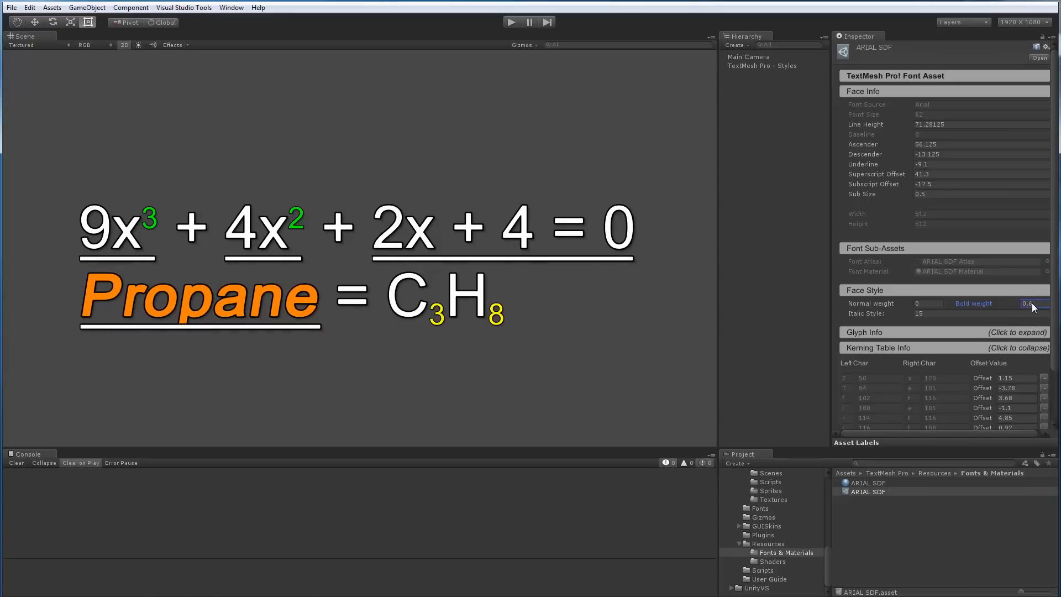
mouse_move(910, 314)
mouse_down()
mouse_move(920, 318)
mouse_move(891, 322)
mouse_up()
Expand the font asset's Glyph Info and examine the position, size and offset values of the individual characters
scroll(879, 364, down, 3)
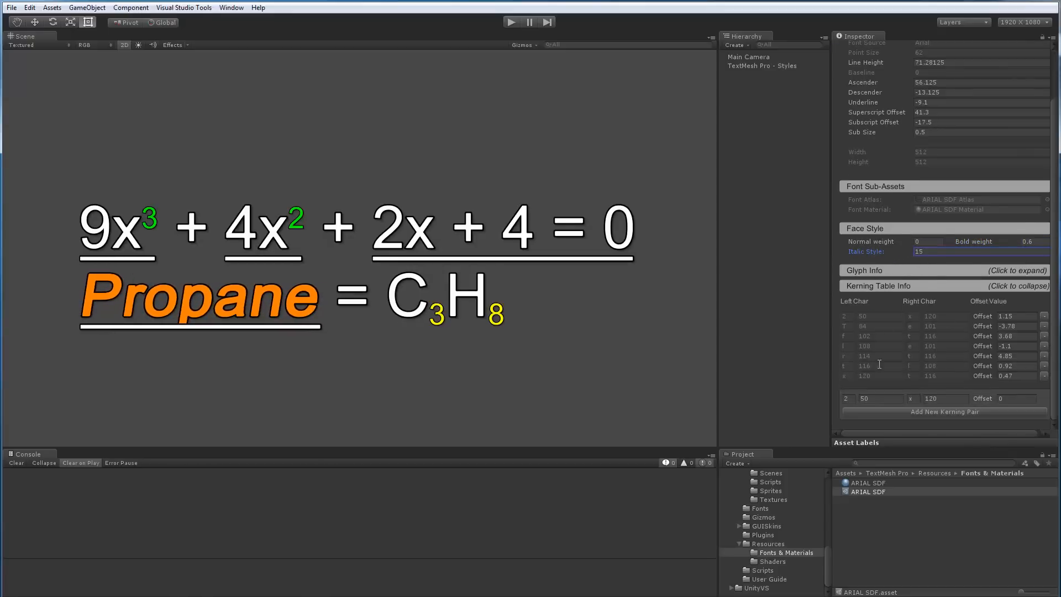
click(862, 270)
scroll(911, 333, down, 6)
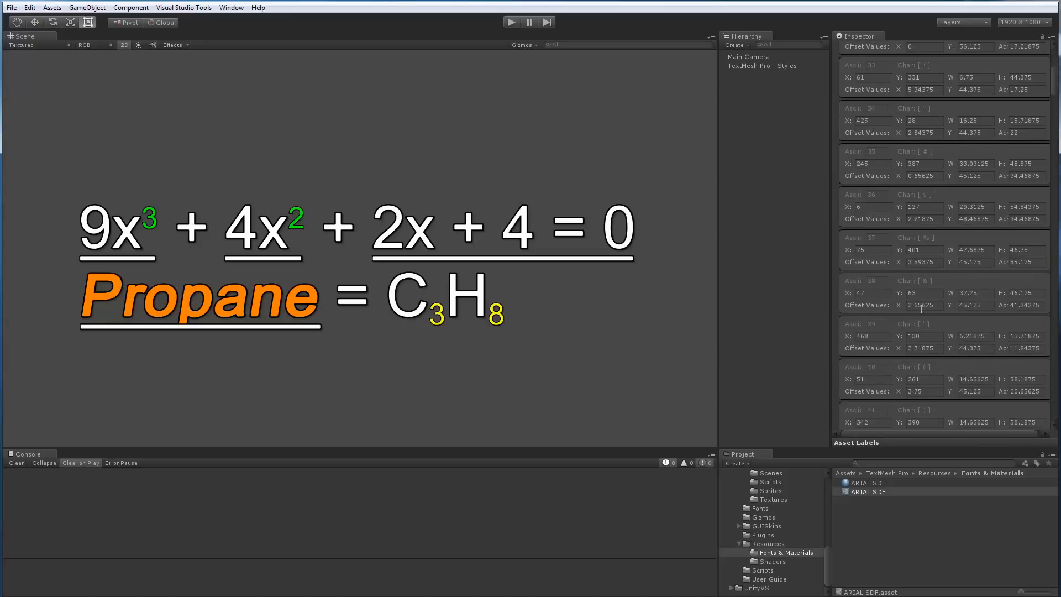
Collapse the font asset's Glyph Info, and enable kerning on the TextMesh Pro - Styles text object
scroll(921, 310, up, 5)
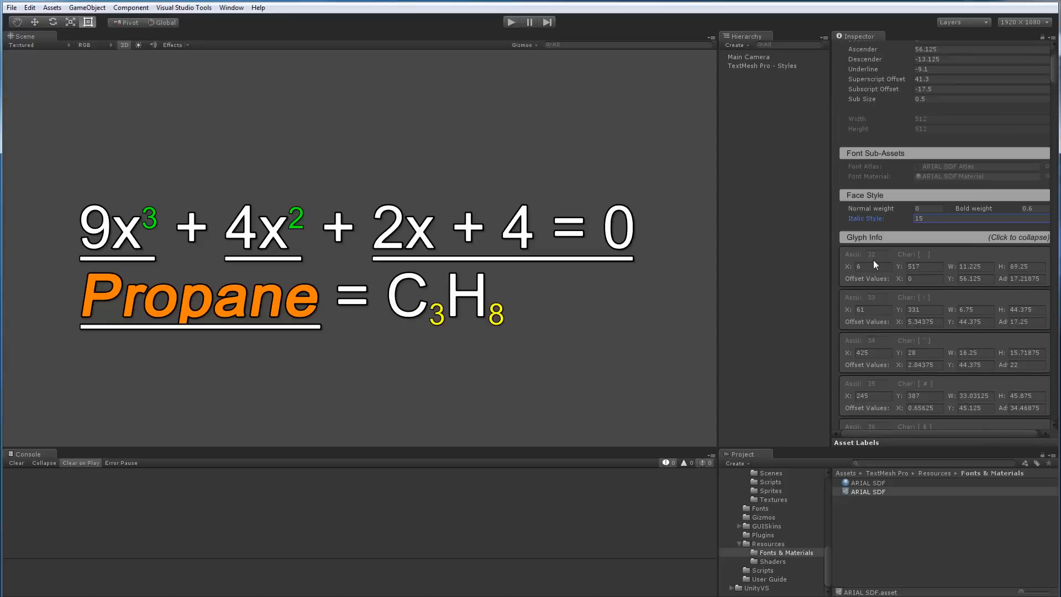
click(857, 235)
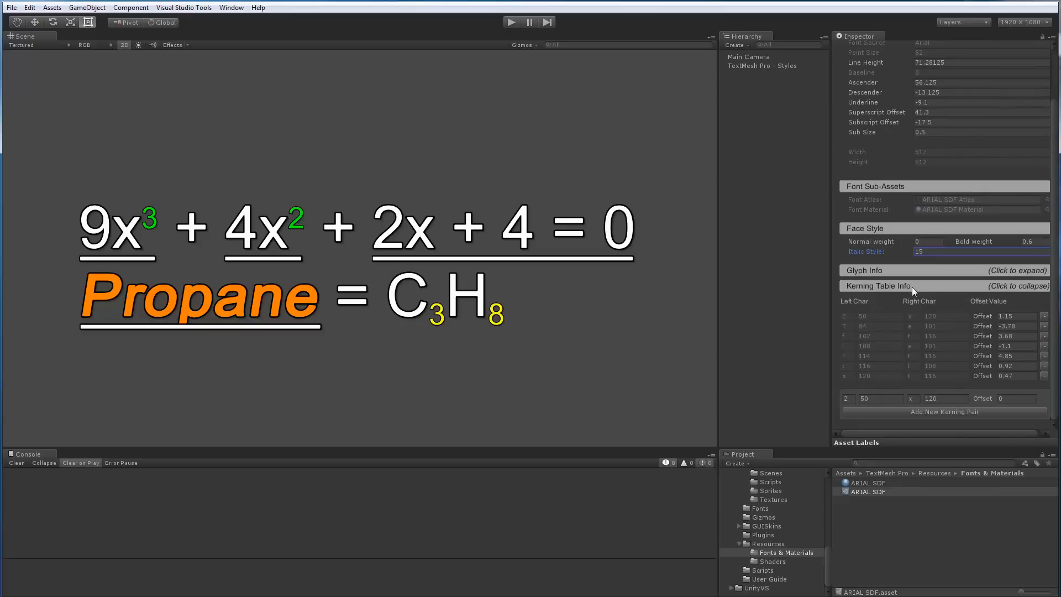
click(749, 66)
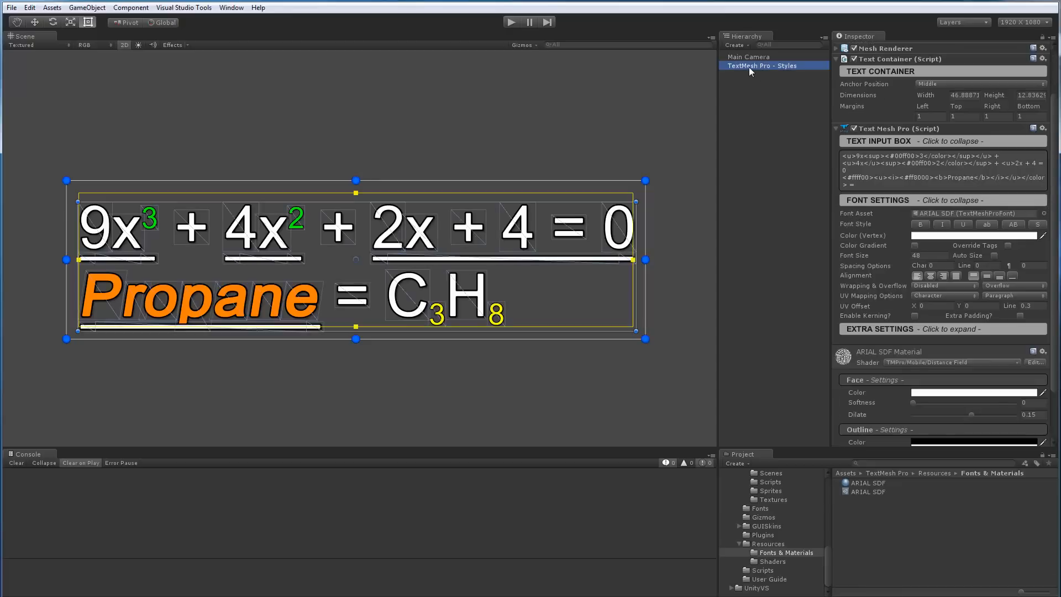
click(914, 315)
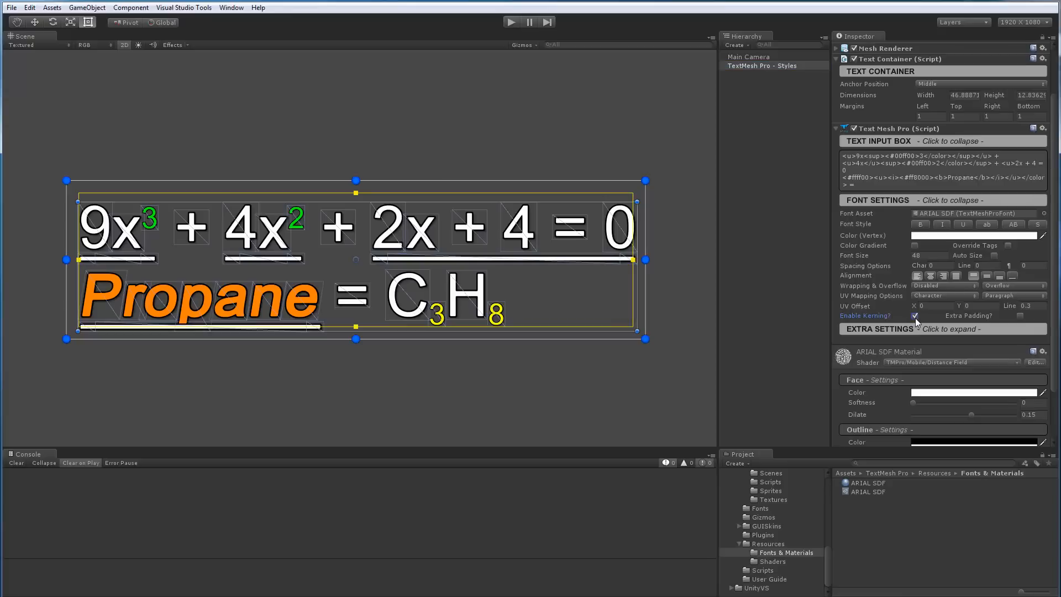
Reopen the ARIAL SDF font asset and adjust the first kerning pair's Offset to 1.09
click(932, 213)
click(857, 493)
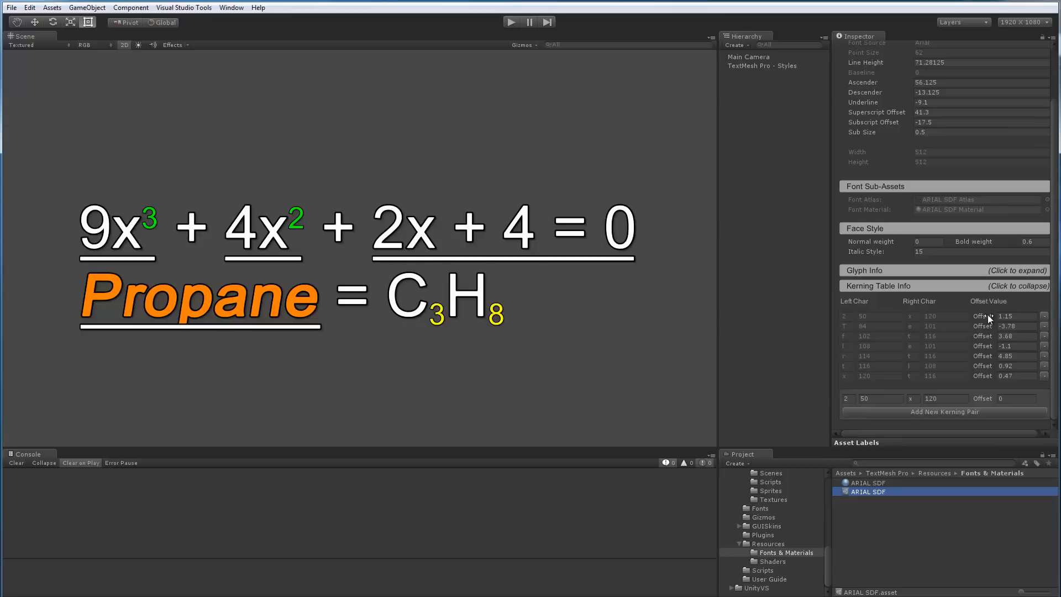
drag(987, 314, 990, 351)
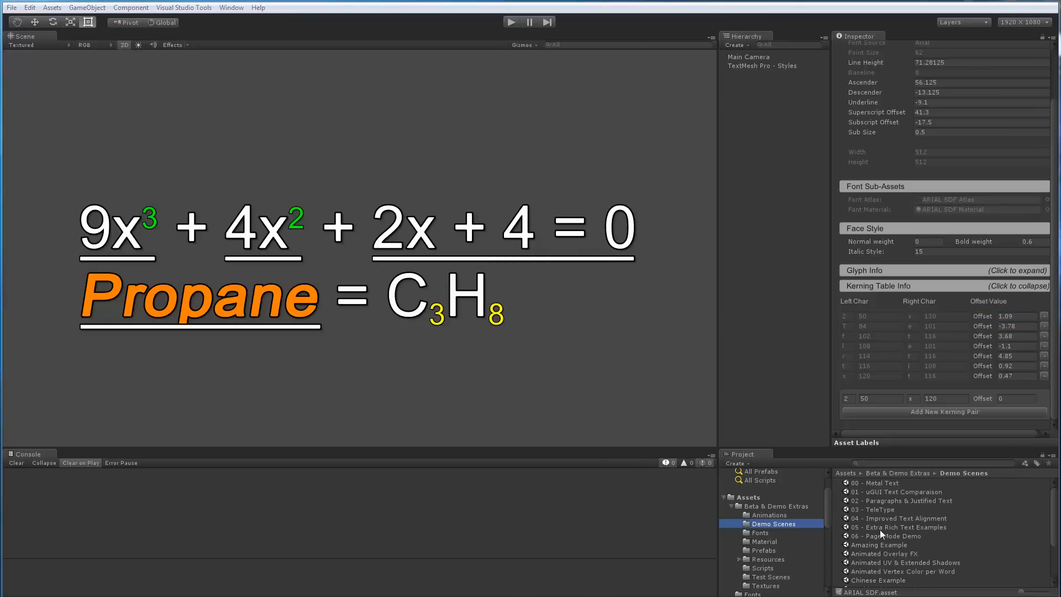
Open the 05 - Extra Rich Text Examples scene without saving the current one, and frame the TextMeshPro Text inside the Canvas
double_click(875, 526)
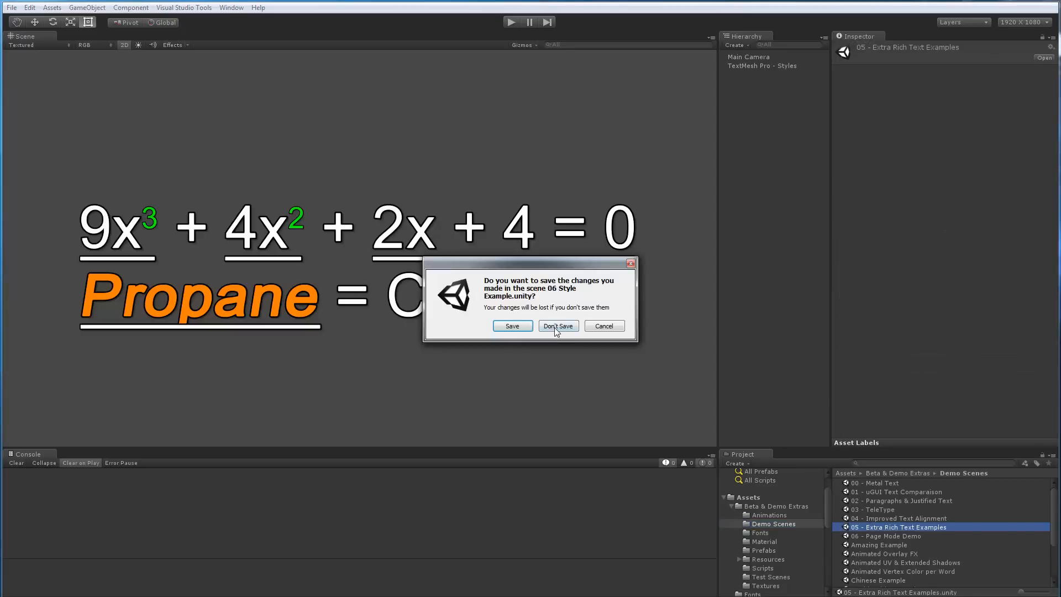
click(554, 328)
double_click(739, 82)
click(724, 83)
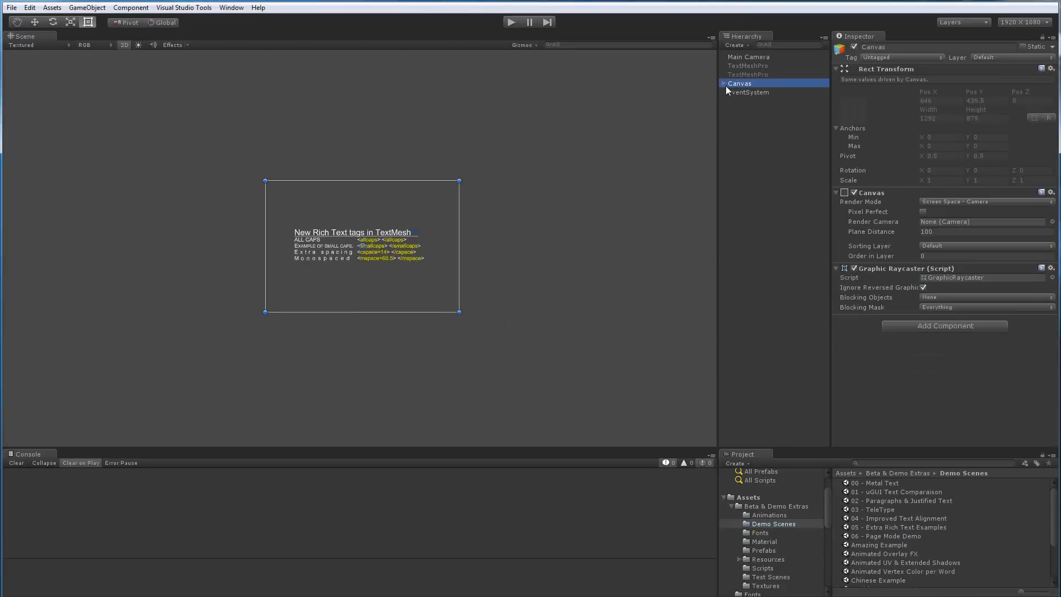
double_click(751, 93)
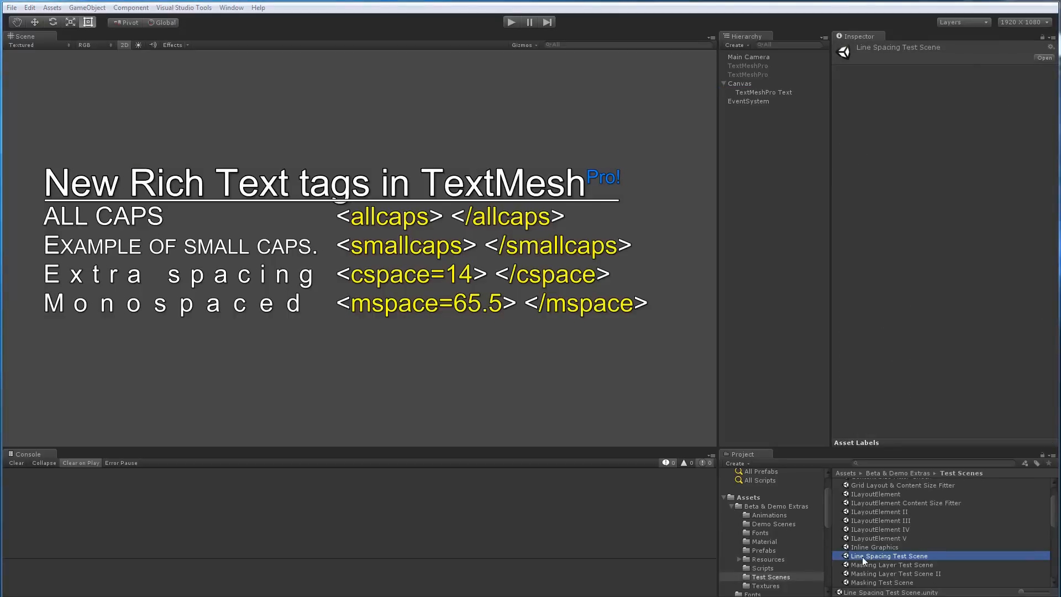
Open the Line Spacing Test Scene and select its example text
scroll(511, 224, up, 5)
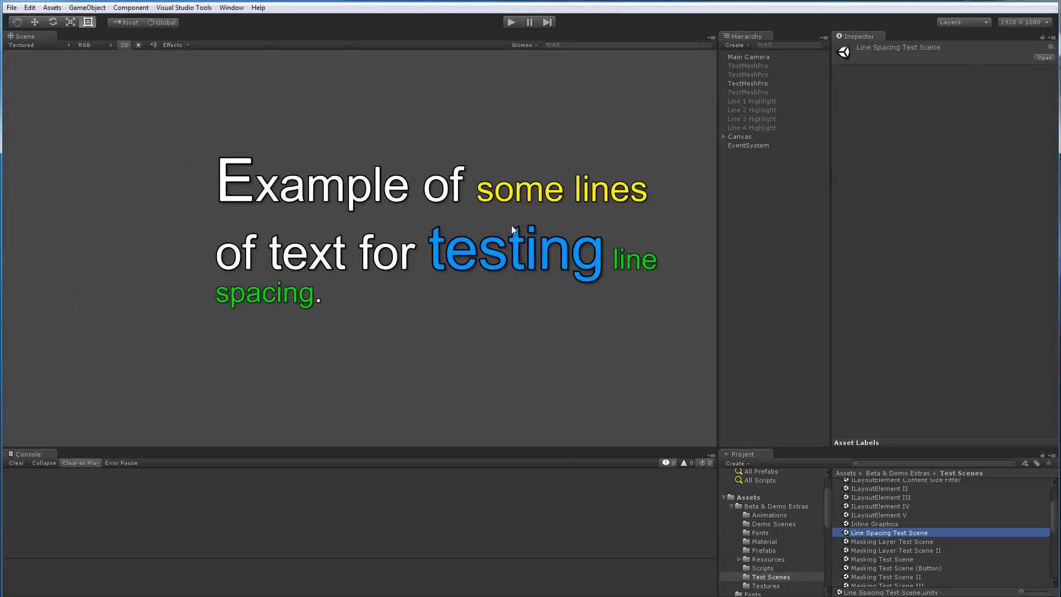
click(468, 267)
middle_drag(468, 268, 368, 251)
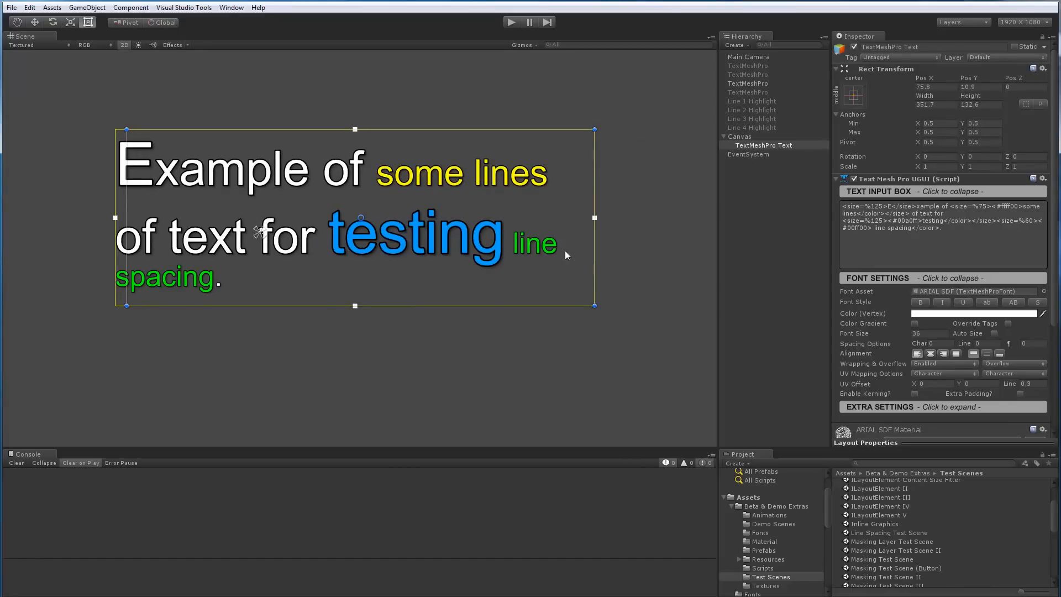
Narrow the example text's box to about 338.5 wide, and extend its height to about 184.5 before shortening it slightly
drag(592, 272, 591, 272)
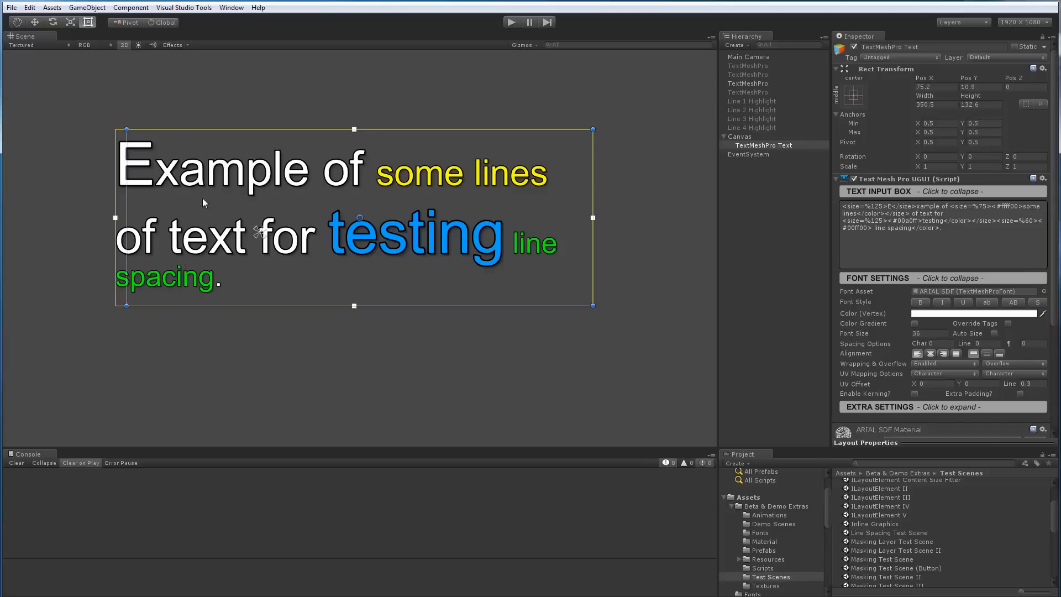
drag(592, 272, 578, 302)
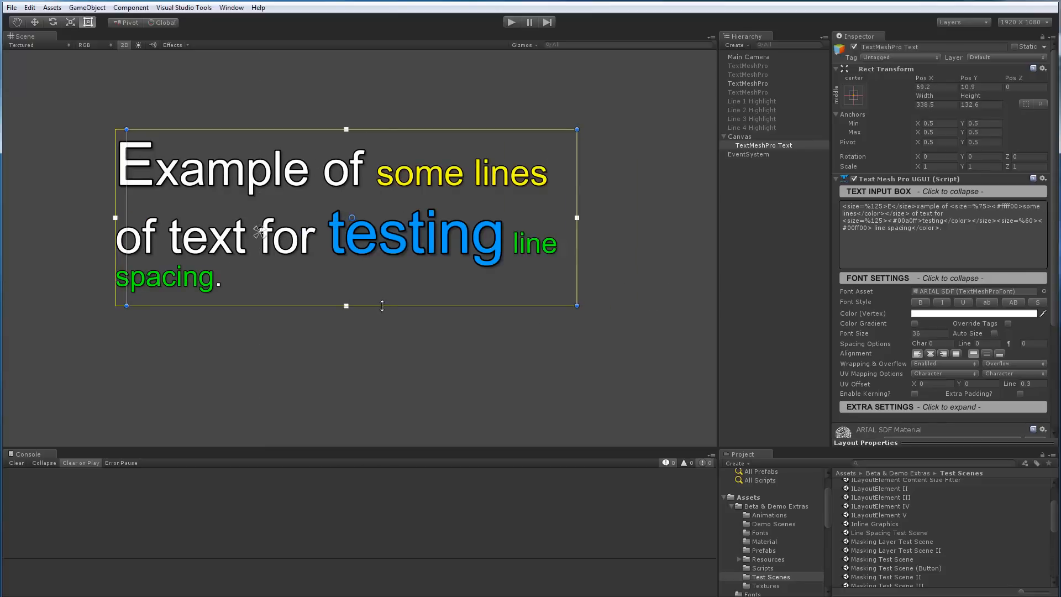
drag(380, 307, 389, 376)
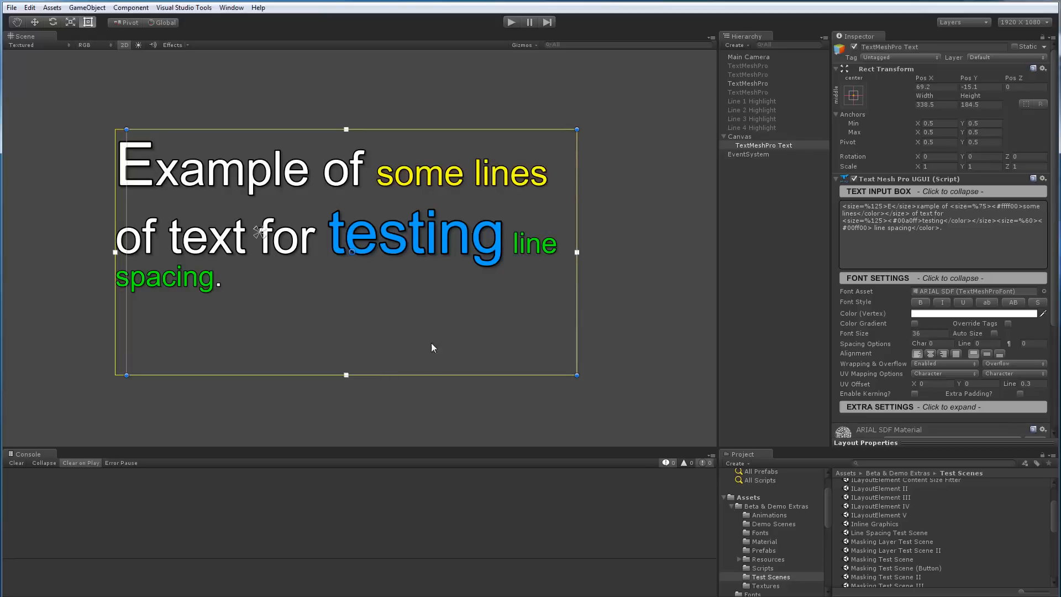
drag(406, 374, 404, 350)
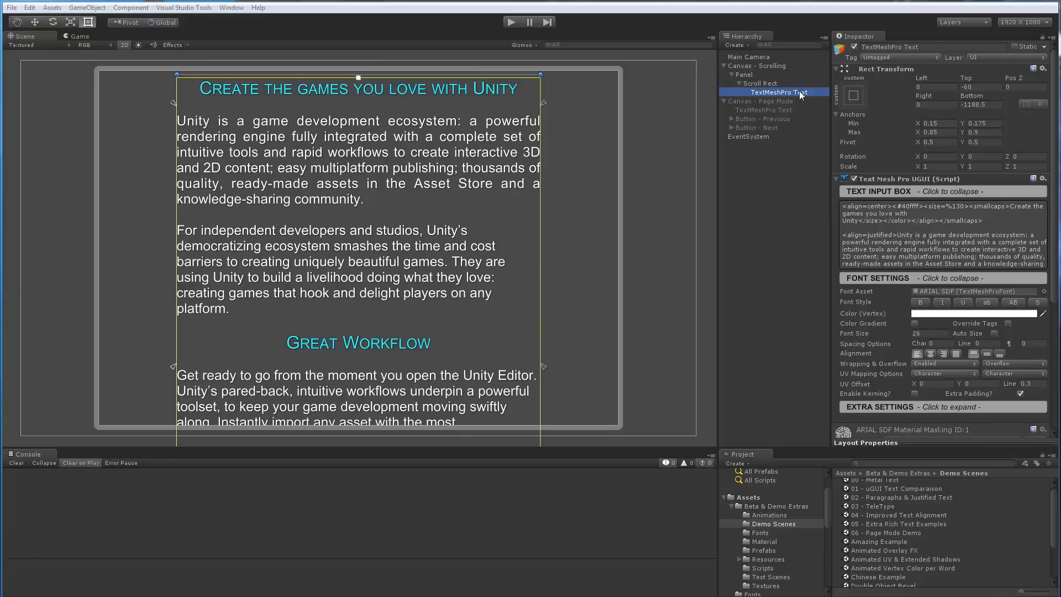
Run the page demo scene in the Game view, scroll through the long text, and return to the Scene view after stopping playback
click(72, 35)
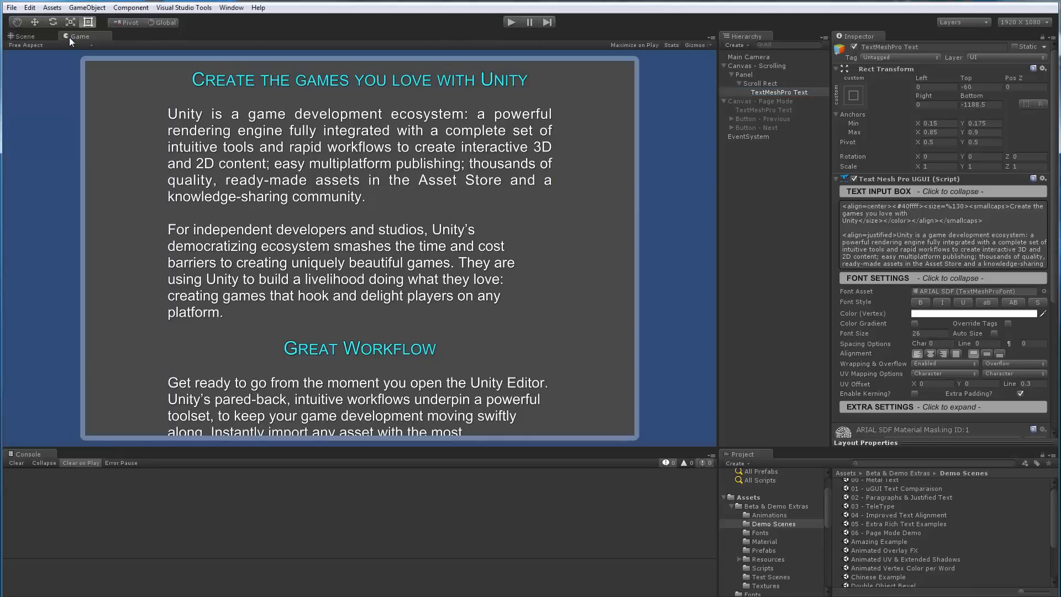
click(510, 22)
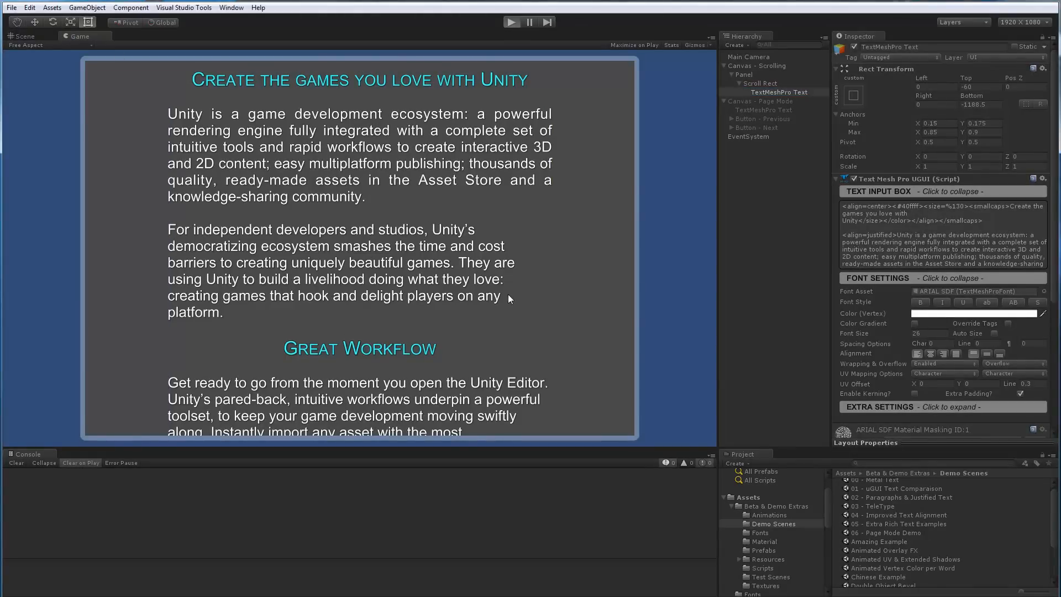
drag(363, 381, 356, 277)
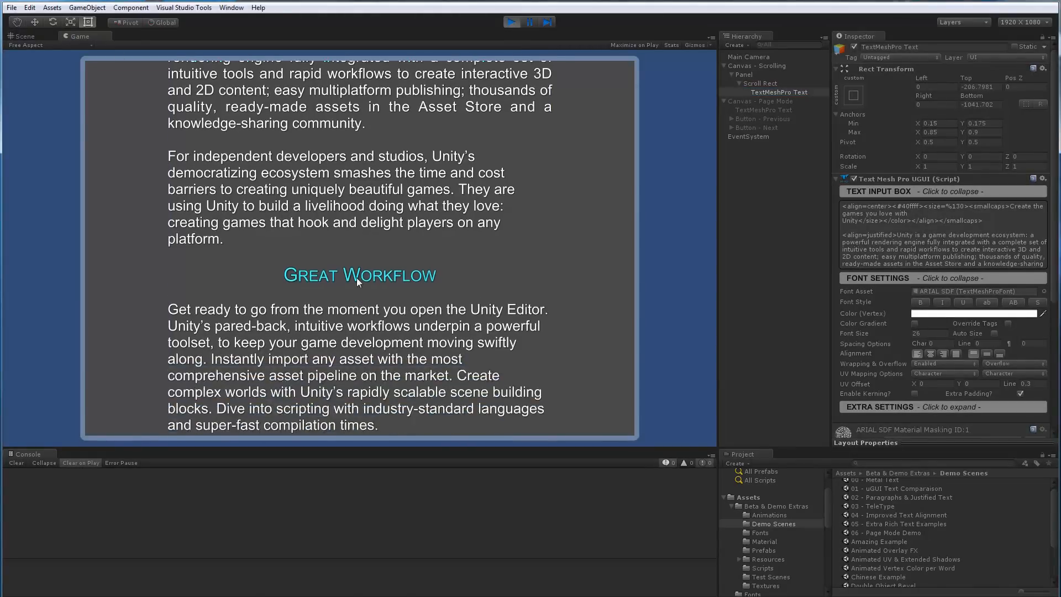
scroll(338, 197, up, 10)
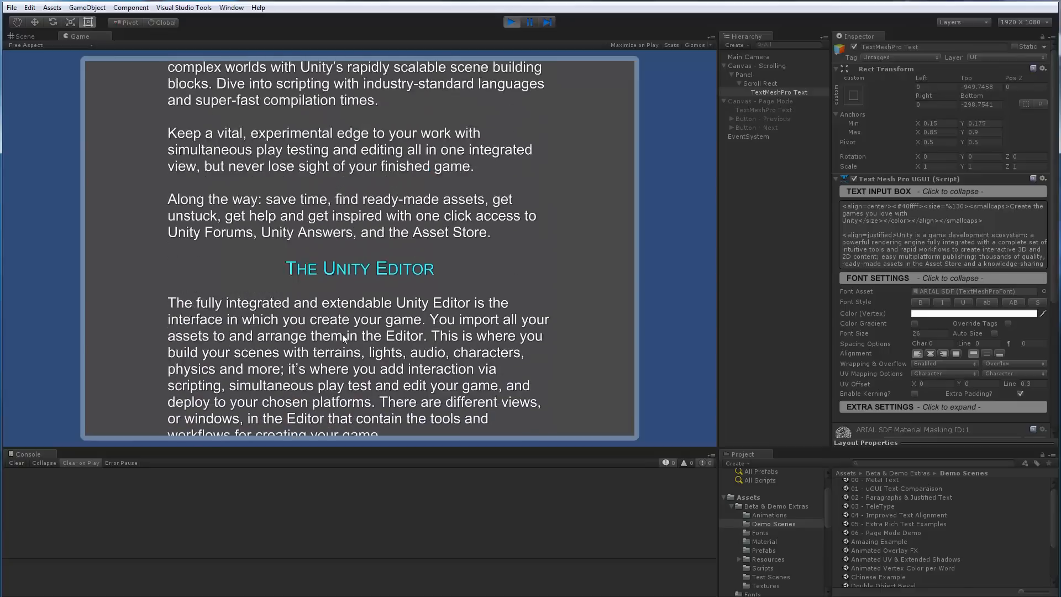
scroll(333, 396, down, 12)
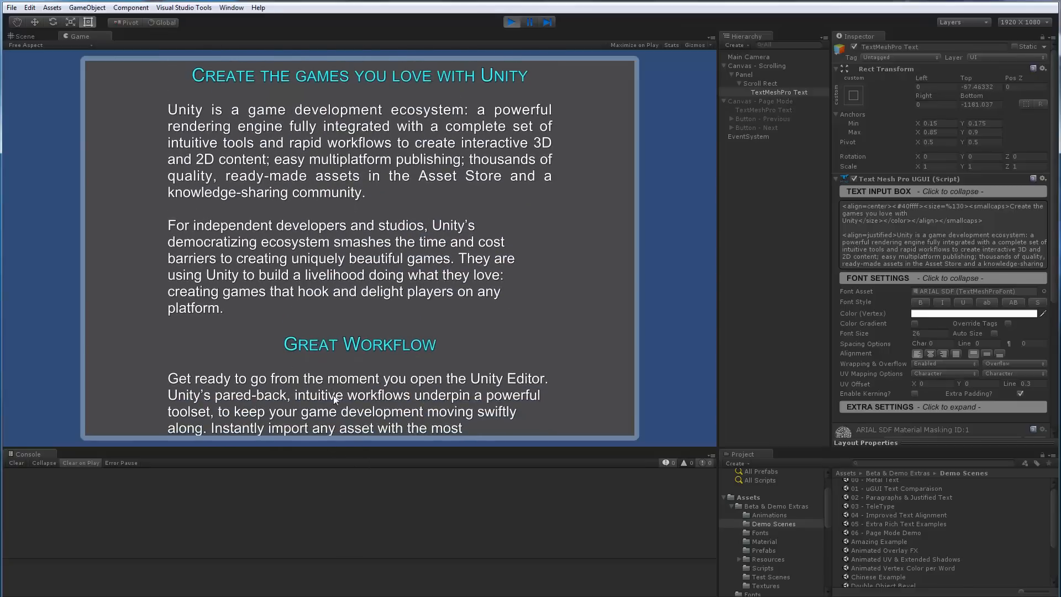
scroll(328, 314, up, 11)
click(511, 22)
click(23, 37)
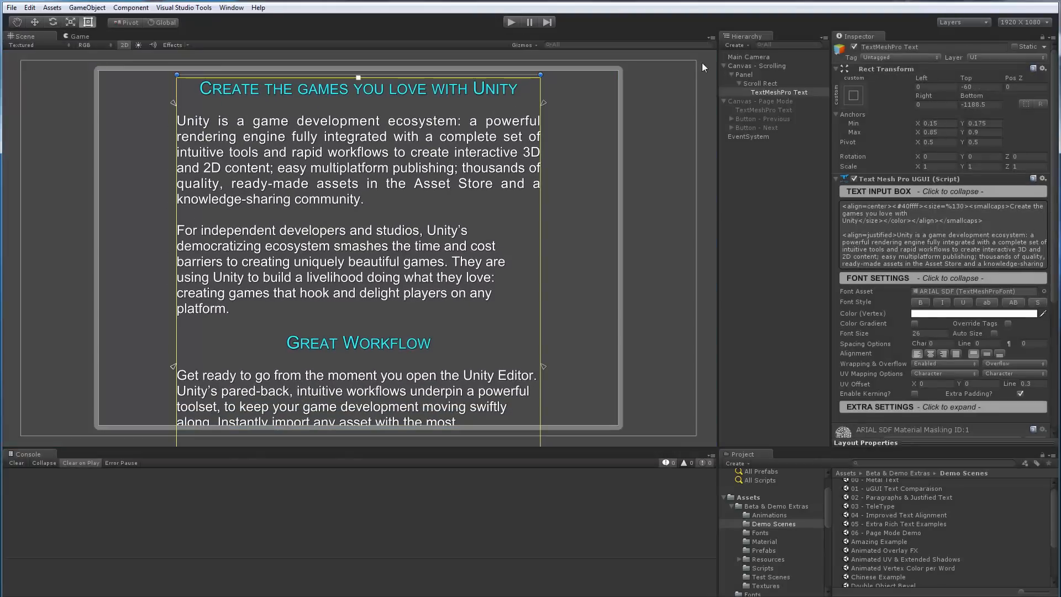
Deactivate the Canvas - Scrolling object and activate the Canvas - Page Mode object
click(754, 66)
click(854, 47)
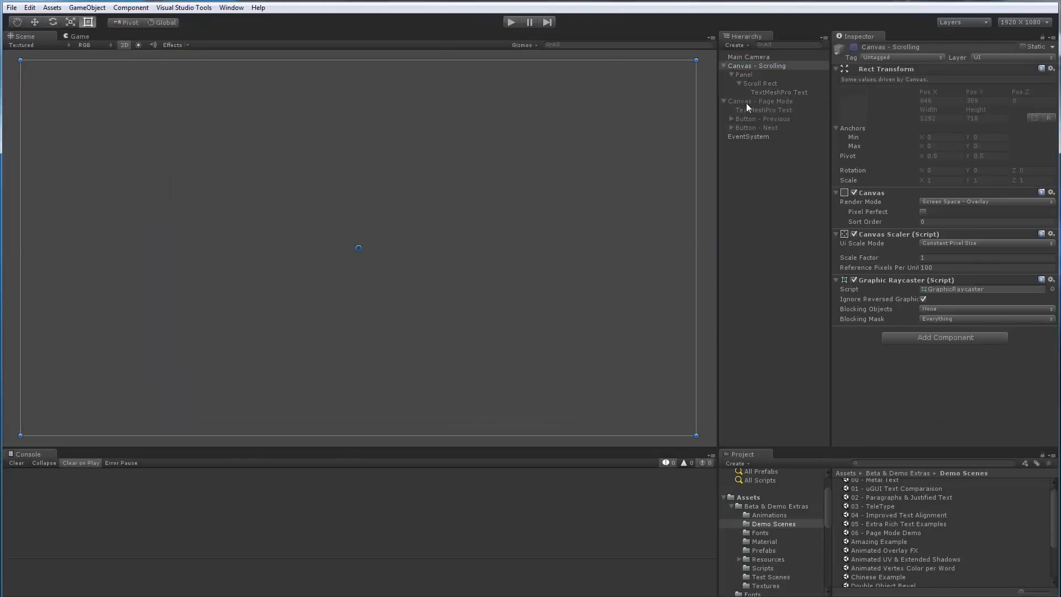
click(755, 102)
click(854, 47)
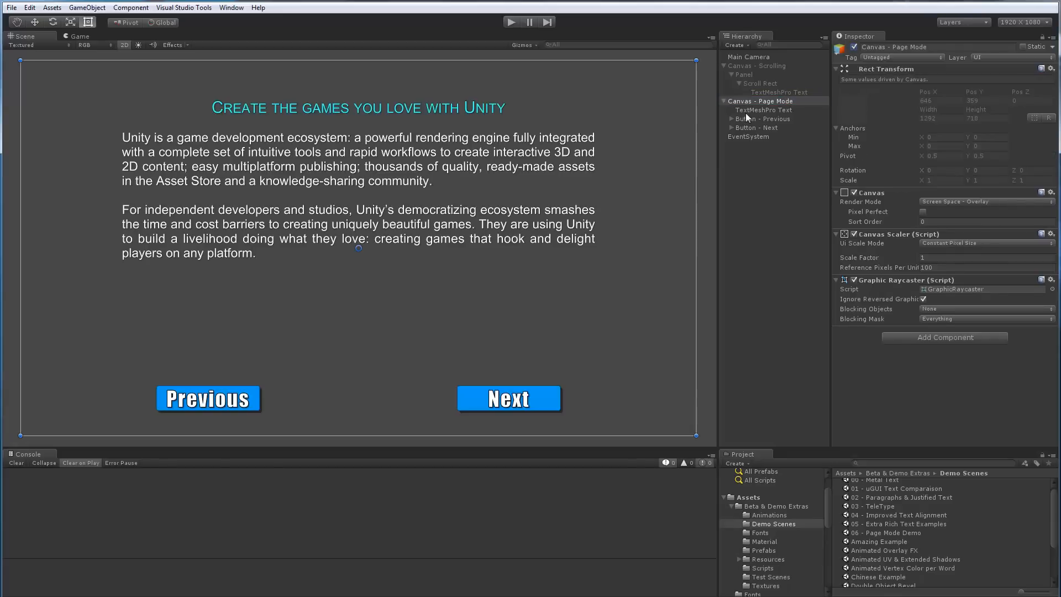
Switch the Page Mode canvas's text to the Overflow mode and inspect how the text extends past its box
click(751, 111)
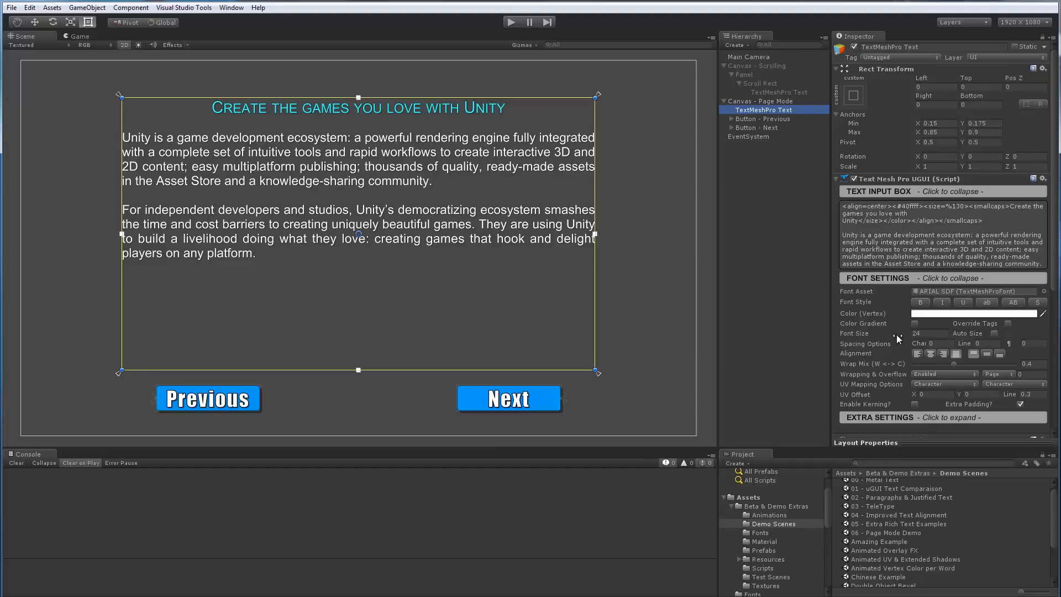
click(997, 374)
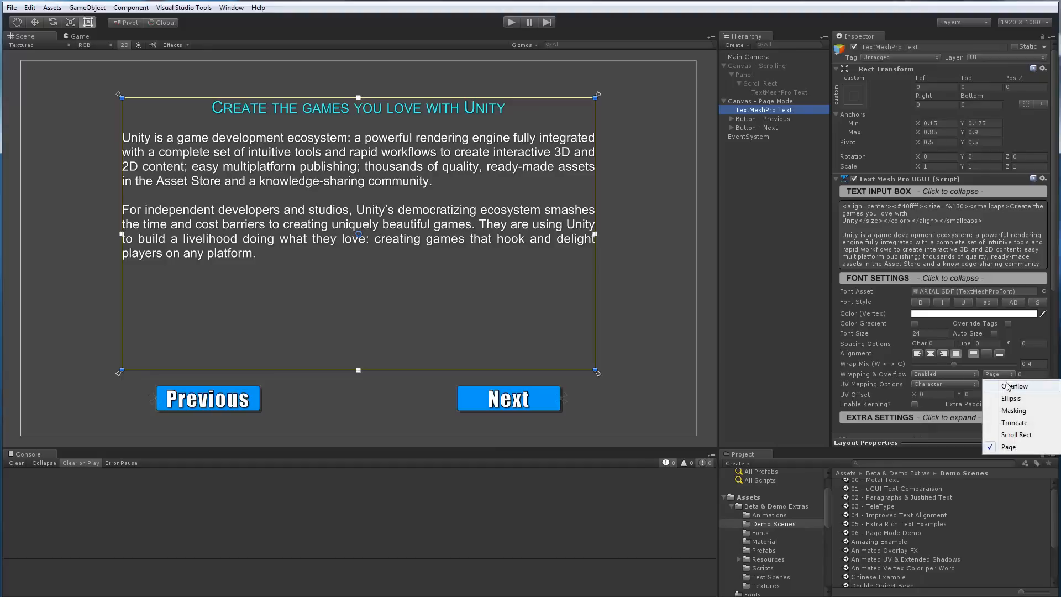
click(1005, 385)
scroll(346, 304, down, 5)
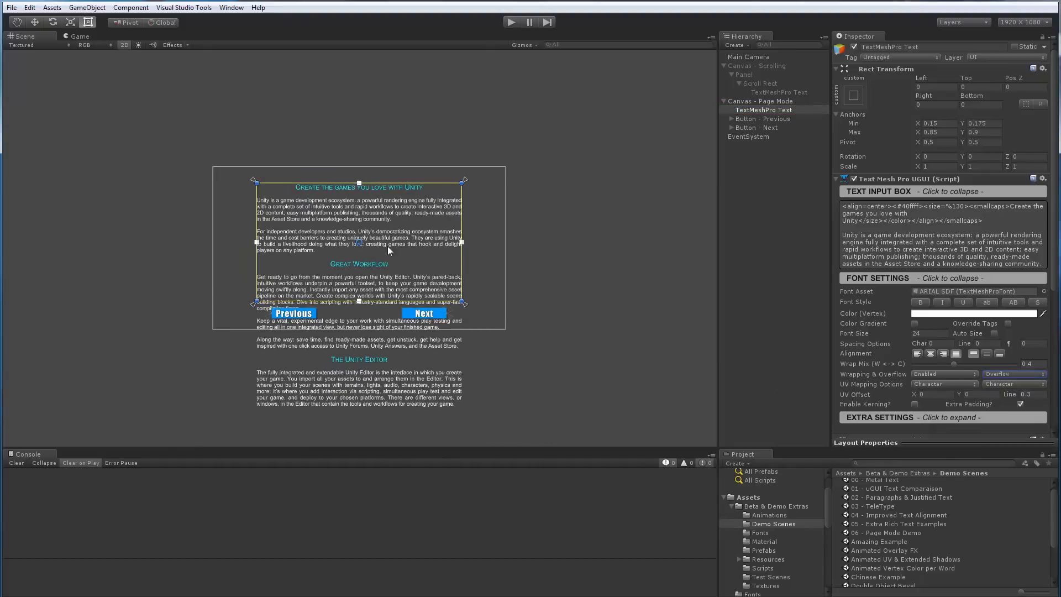
scroll(383, 285, up, 5)
scroll(382, 285, up, 3)
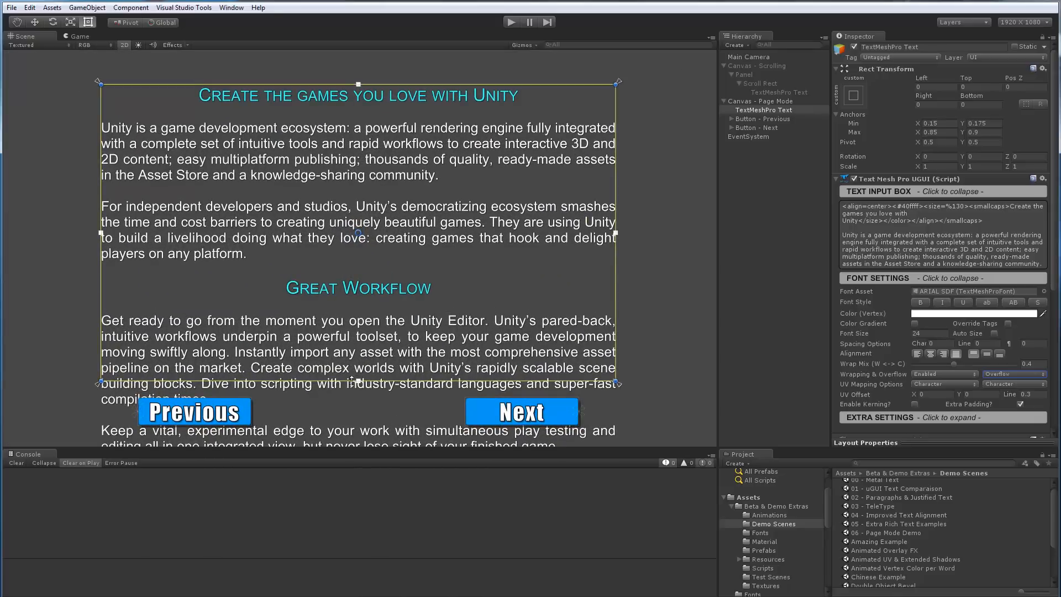
Try the Truncate overflow mode on the text before returning it to Page
click(1003, 375)
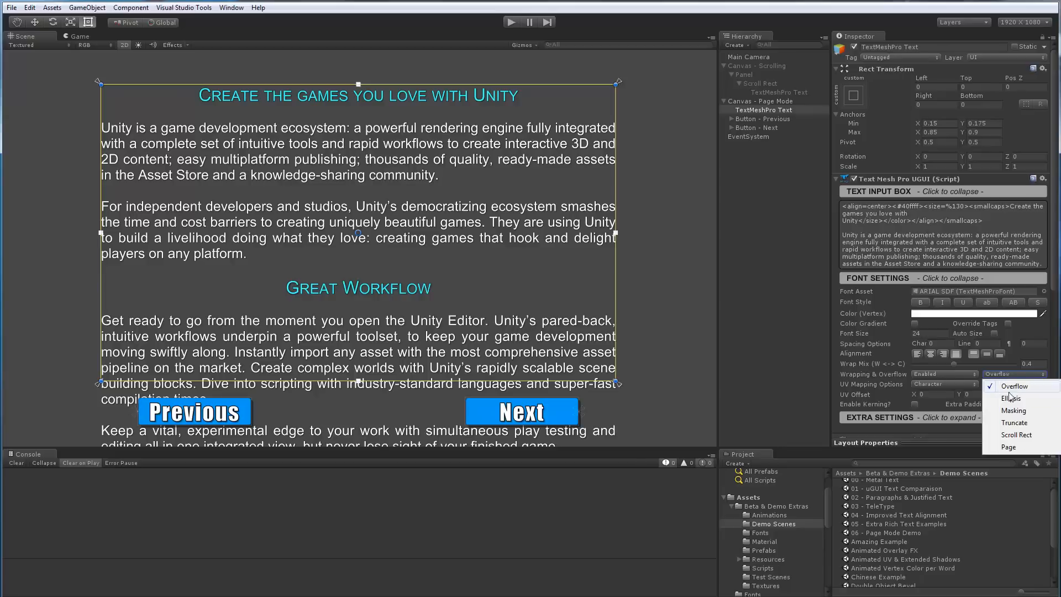
click(1010, 423)
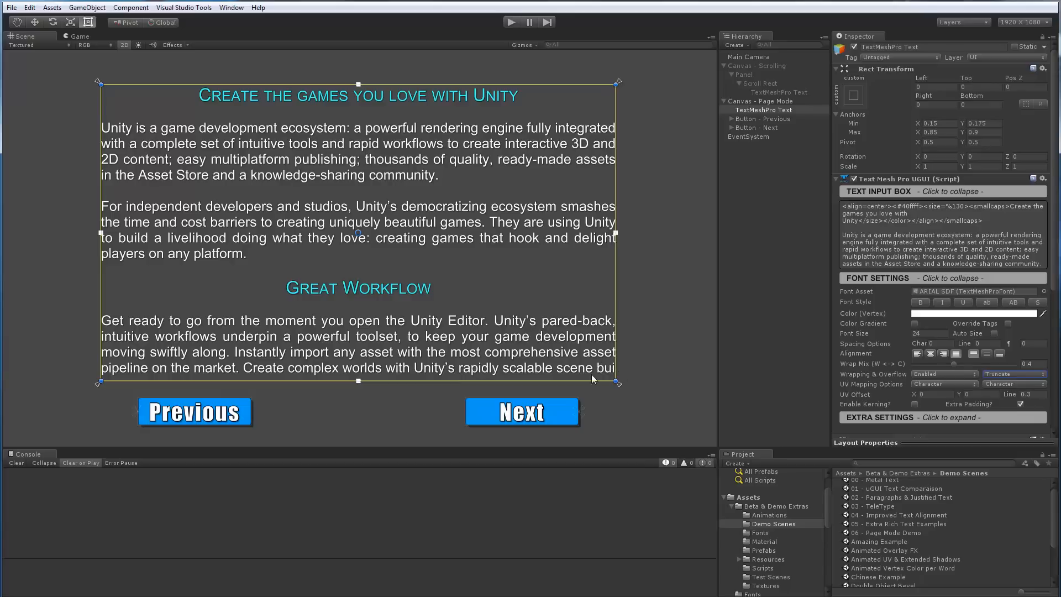
click(1006, 375)
click(1010, 448)
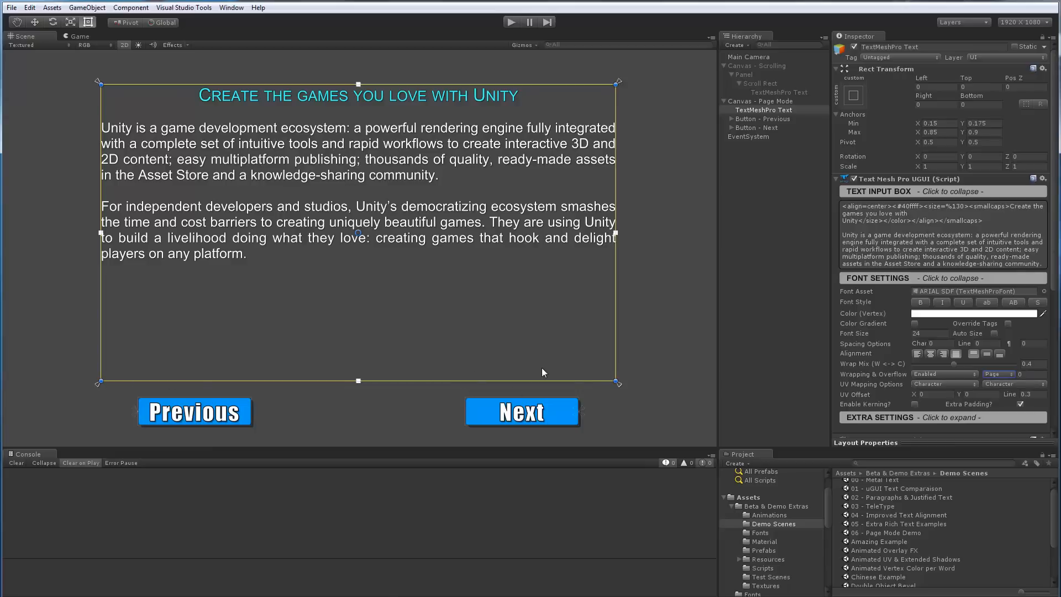
Preview the text's pages by cycling the page number through 1, 2 and 0 twice
click(1031, 375)
text(1)
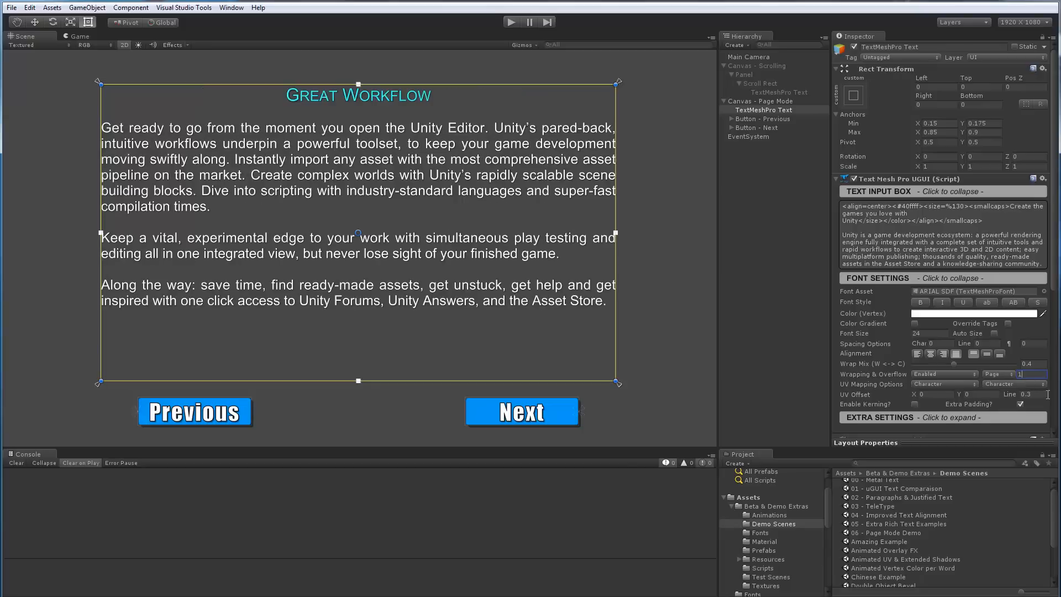
text(2)
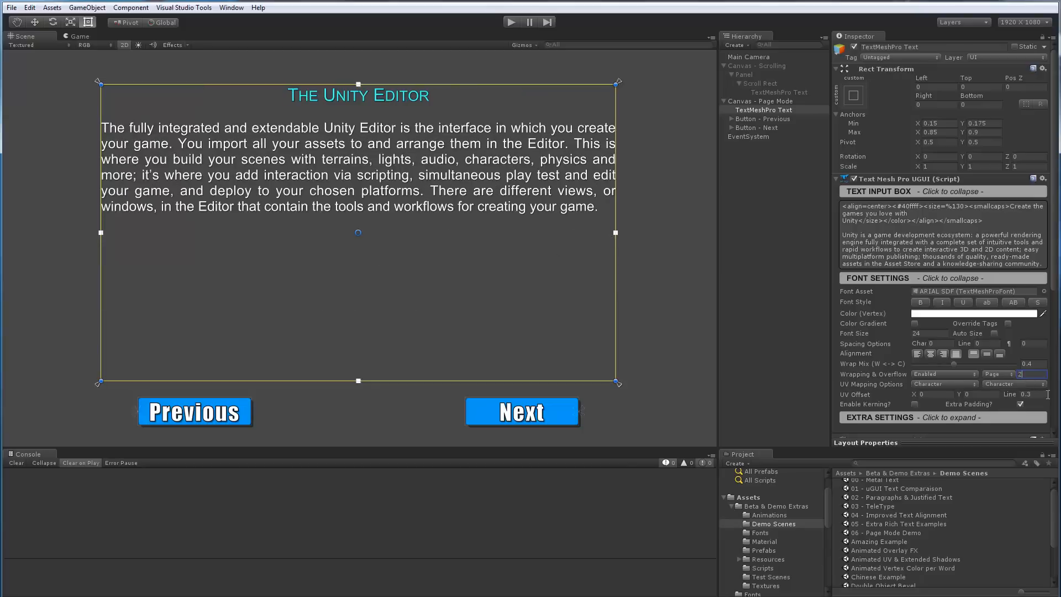
text(0)
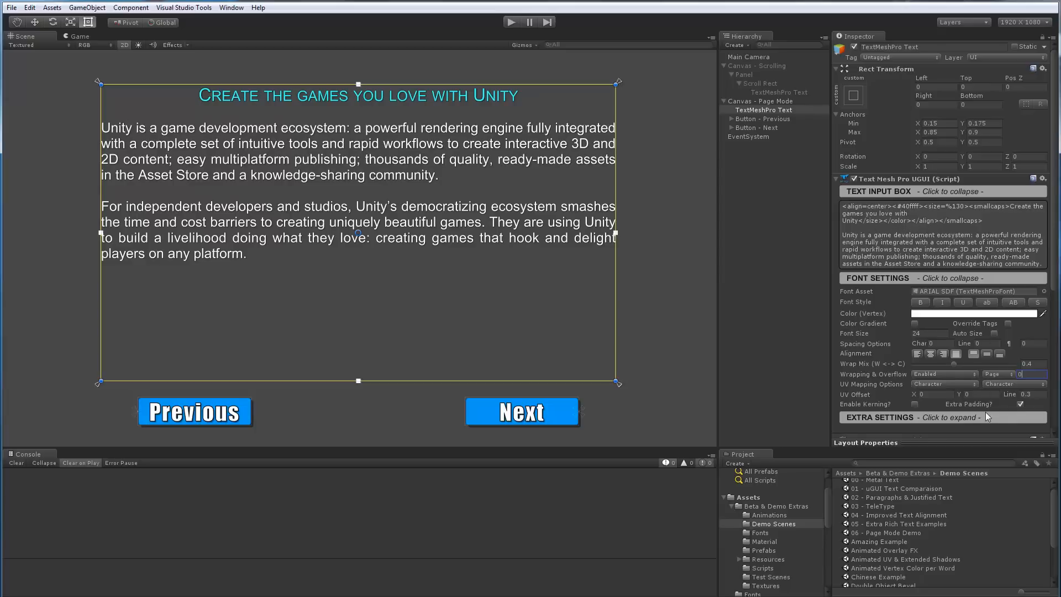
key(shift+Left)
text(1)
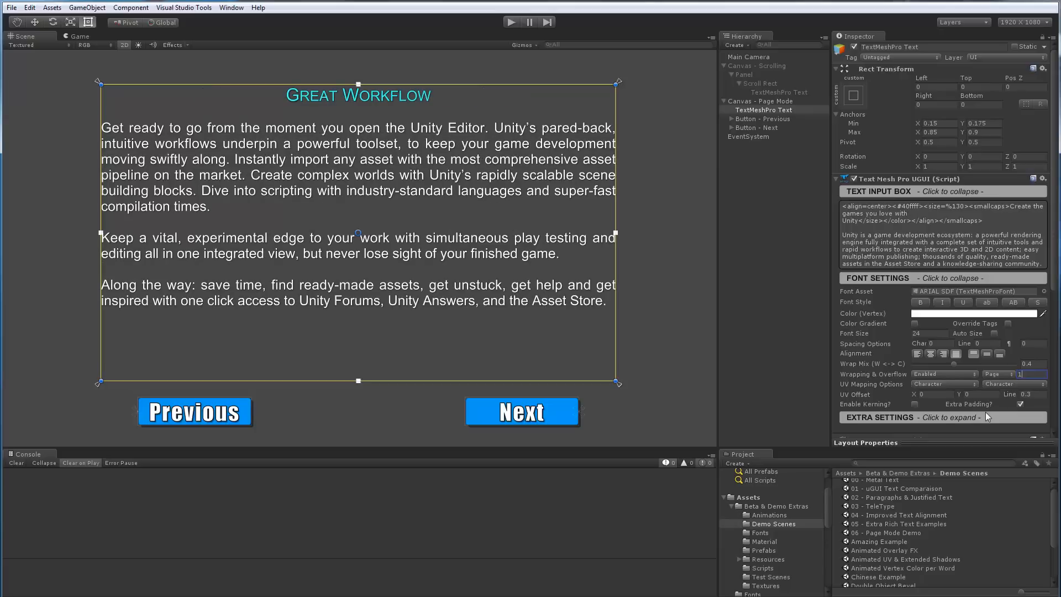
key(shift+Left)
text(2)
key(shift+Left)
text(0)
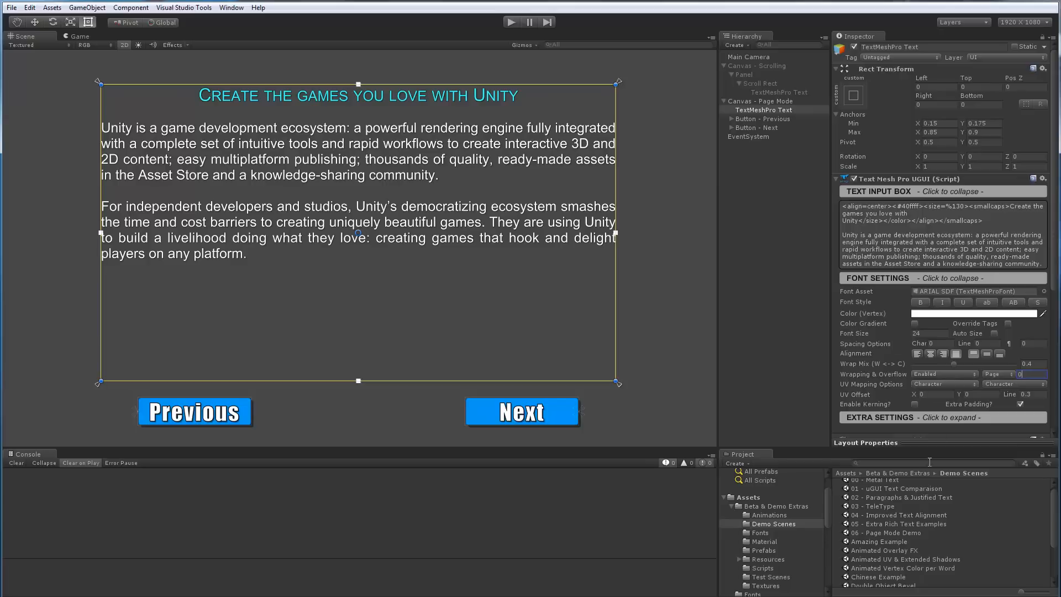
Temporarily switch the text to Overflow mode to examine the <page> tag before the Great Workflow heading, and restore Page mode
click(993, 373)
click(1001, 385)
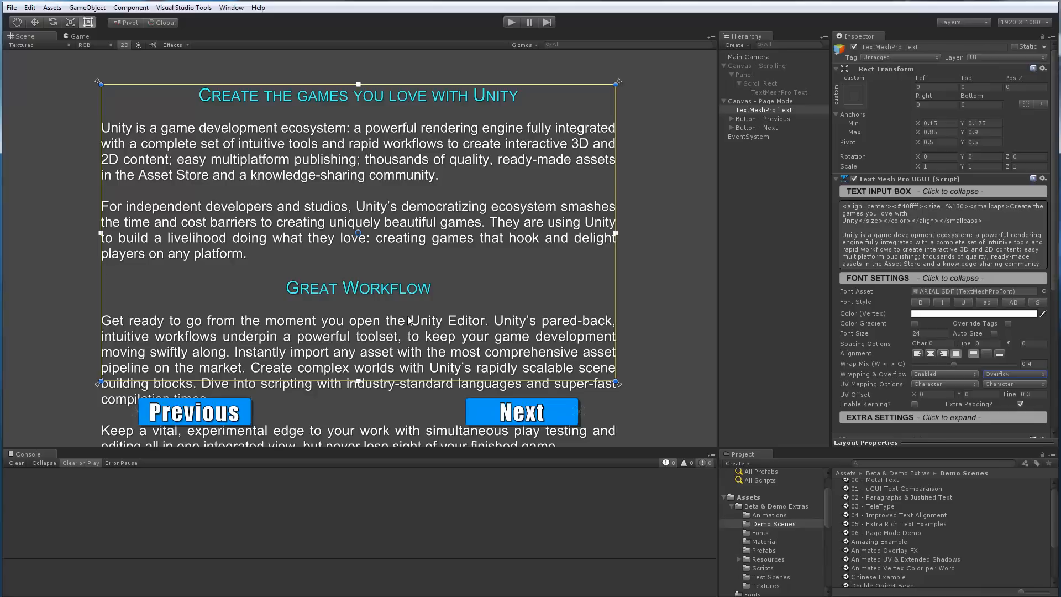
double_click(846, 233)
key(Down)
key(Down)
key(Down)
key(Down)
key(Down)
key(Down)
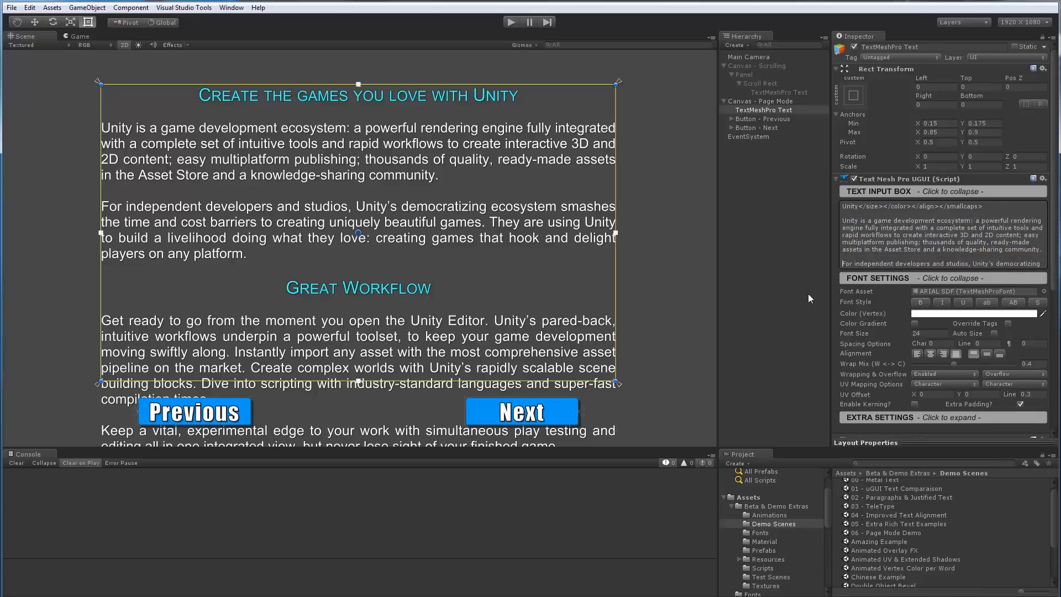
key(Down)
key(Down)
key(Down)
key(Down)
key(Down)
key(Down)
key(Down)
key(Down)
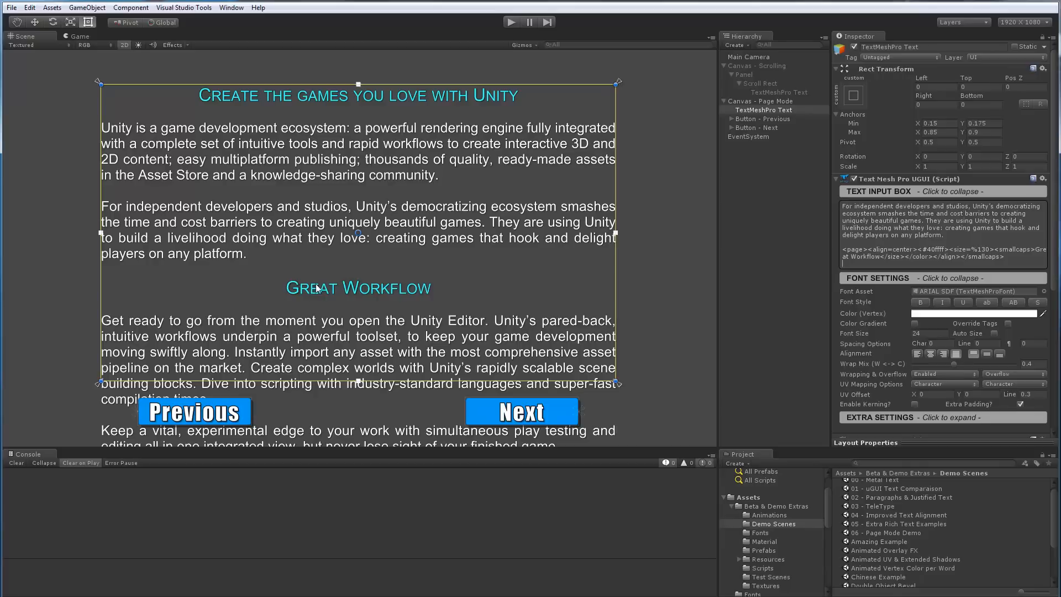
click(1004, 374)
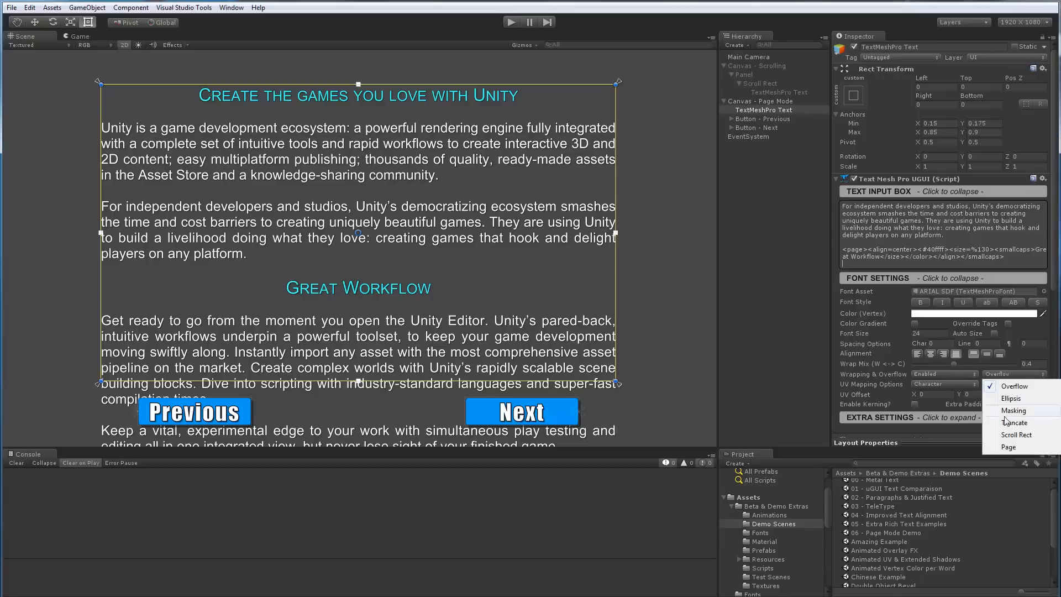
click(1007, 447)
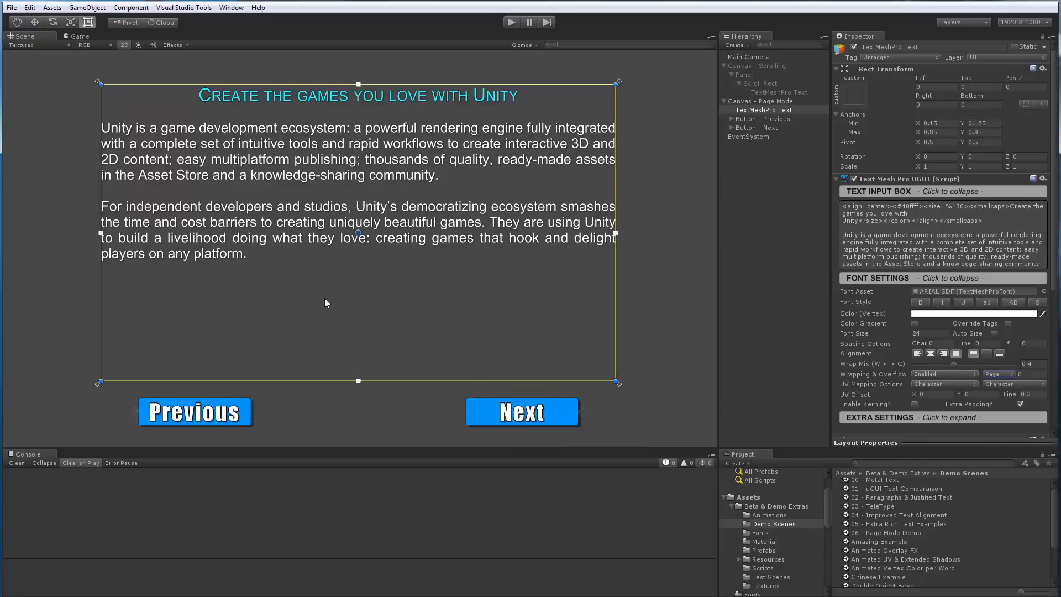
Read through the text's markup in Page mode from the opening title to the <page> tag and the Great Workflow section
click(862, 249)
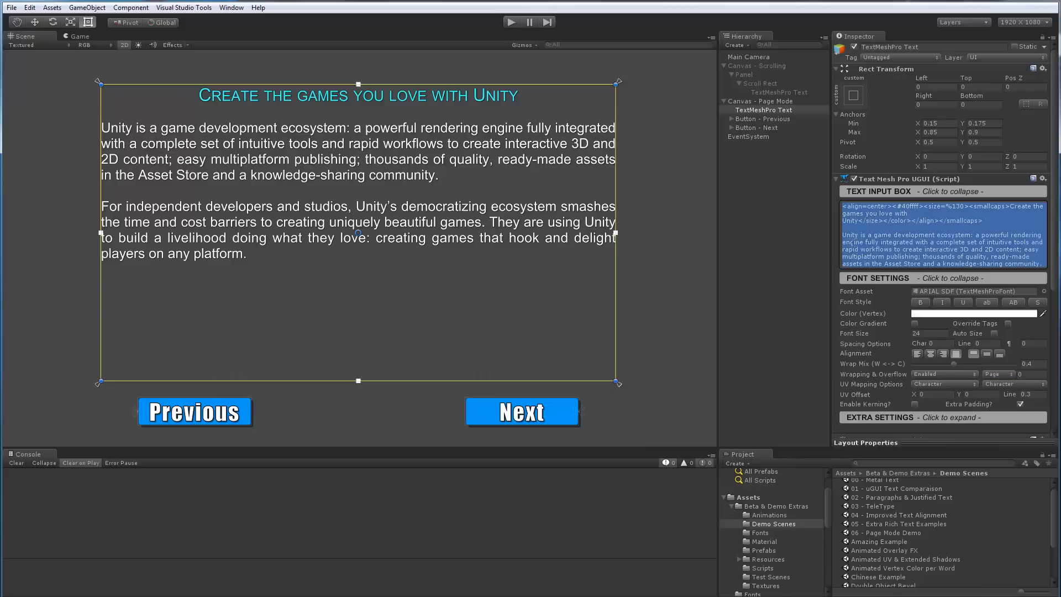
key(Down)
key(Down)
key(Down)
key(Down)
key(Down)
key(Down)
key(Down)
key(Down)
key(Down)
key(Down)
key(Down)
key(Down)
key(Down)
key(Down)
key(Down)
key(Down)
key(Down)
key(Down)
key(Down)
key(Down)
key(Down)
key(Down)
key(Down)
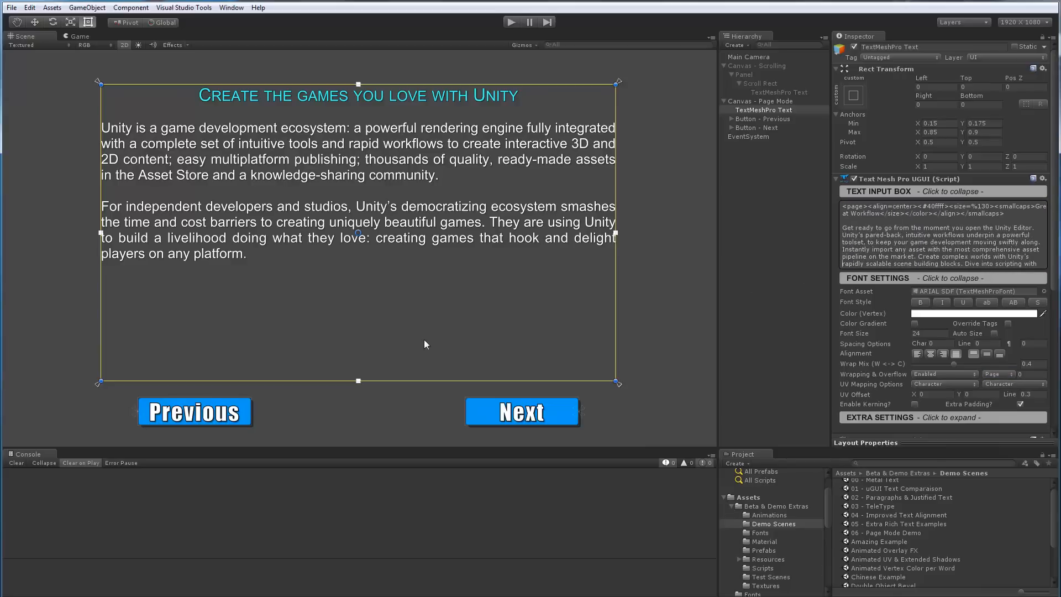
Play the scene in the Game view and page the text forward to The Unity Editor page and back twice
click(78, 36)
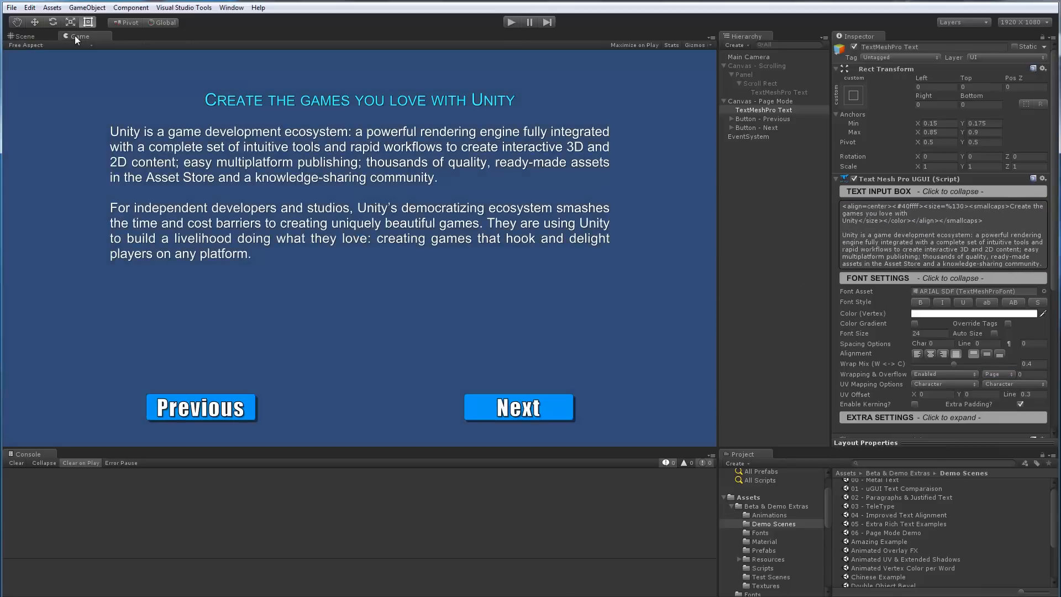
click(511, 22)
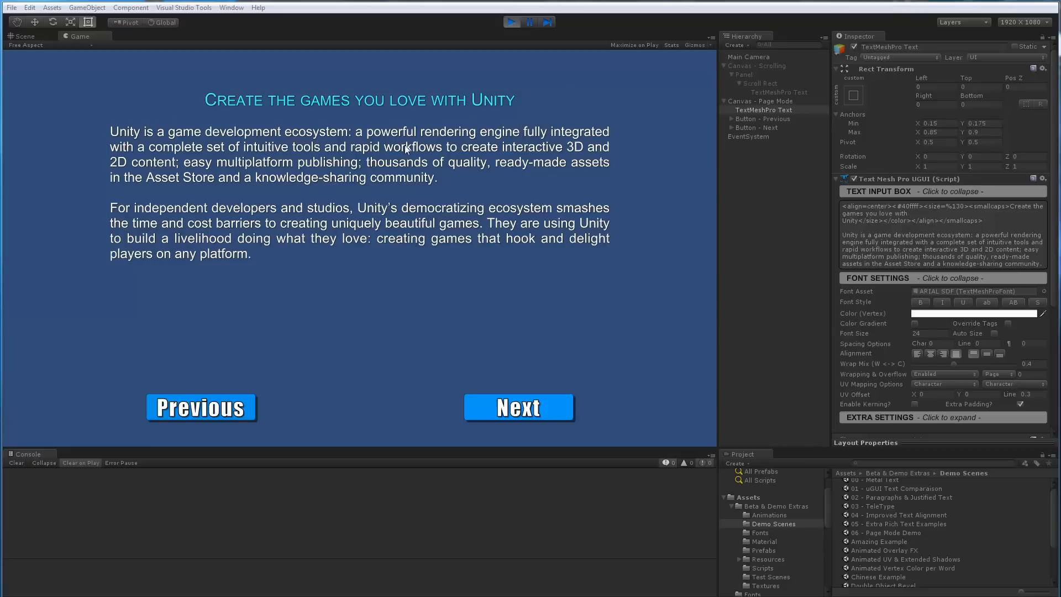
click(516, 409)
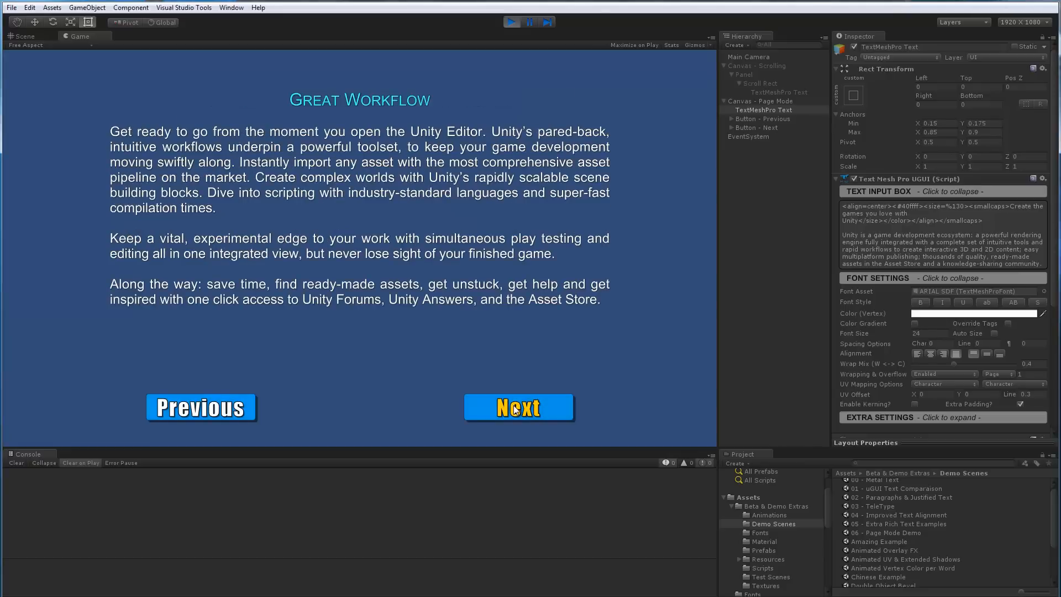
click(516, 410)
click(192, 409)
click(194, 412)
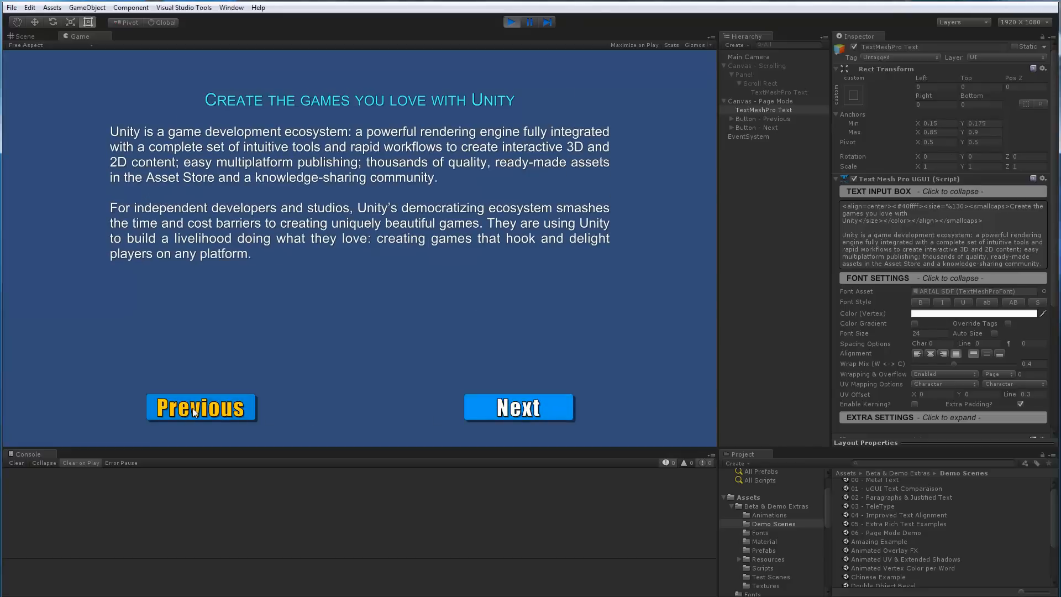
click(516, 410)
click(516, 410)
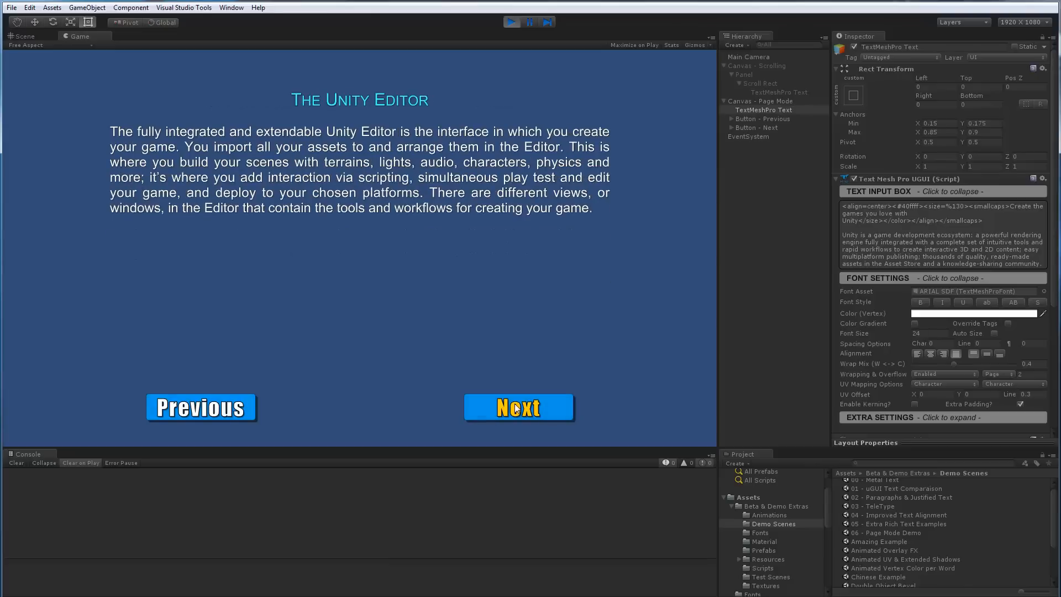
click(207, 412)
click(206, 412)
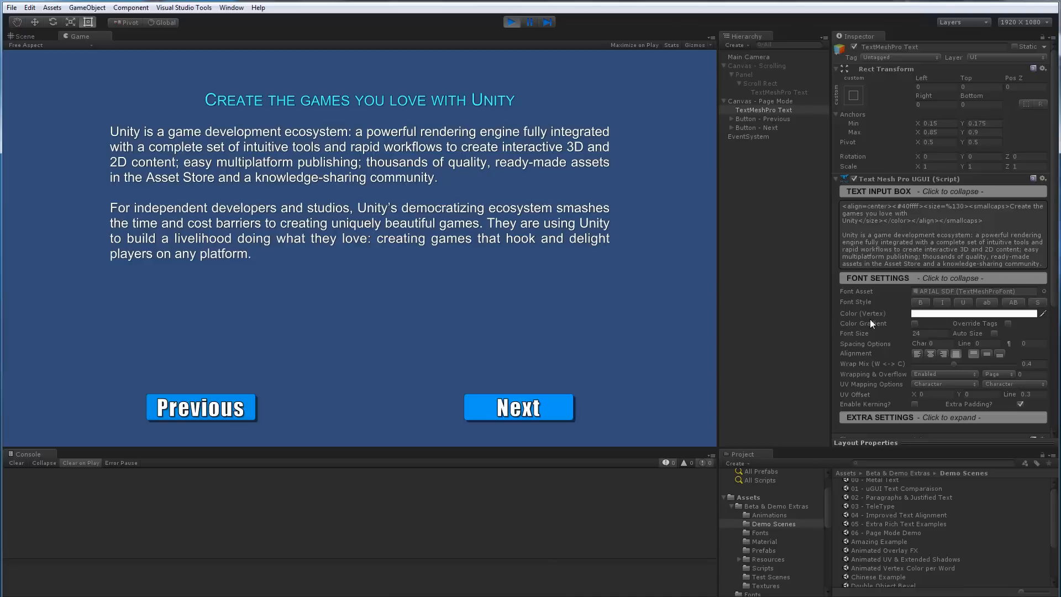
Enable the Page Teletype script on the text while the scene is playing
scroll(870, 320, down, 8)
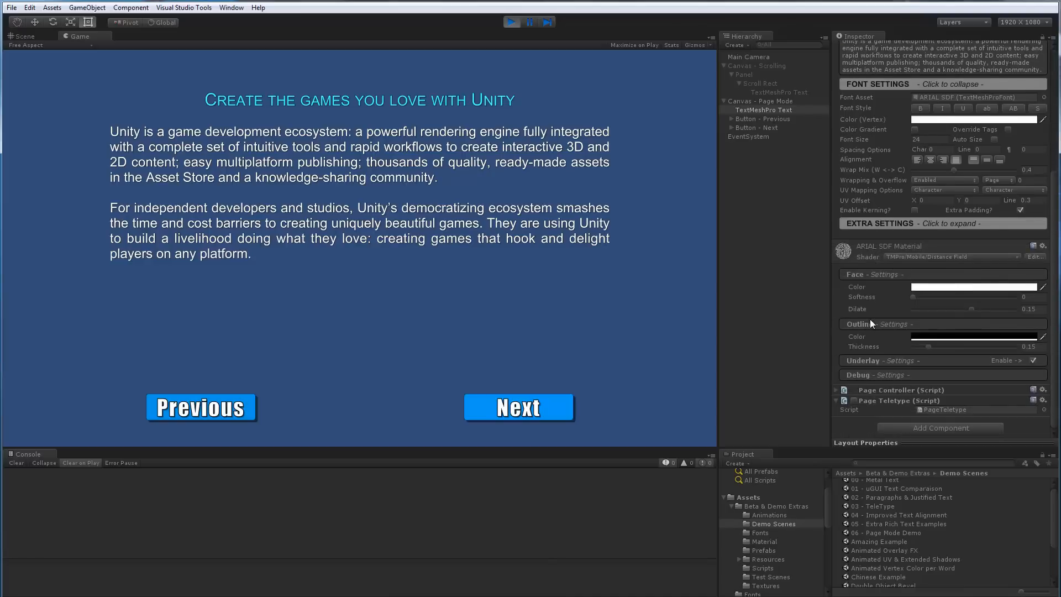
click(854, 401)
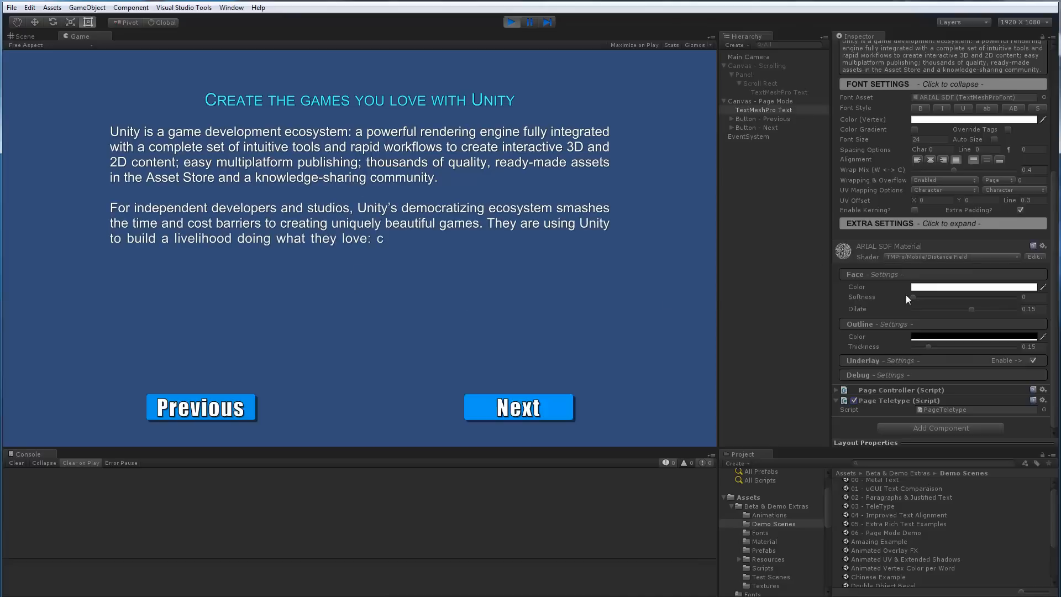
Try centre, right, justified and left alignment on the text during the teletype reveal
scroll(906, 293, up, 5)
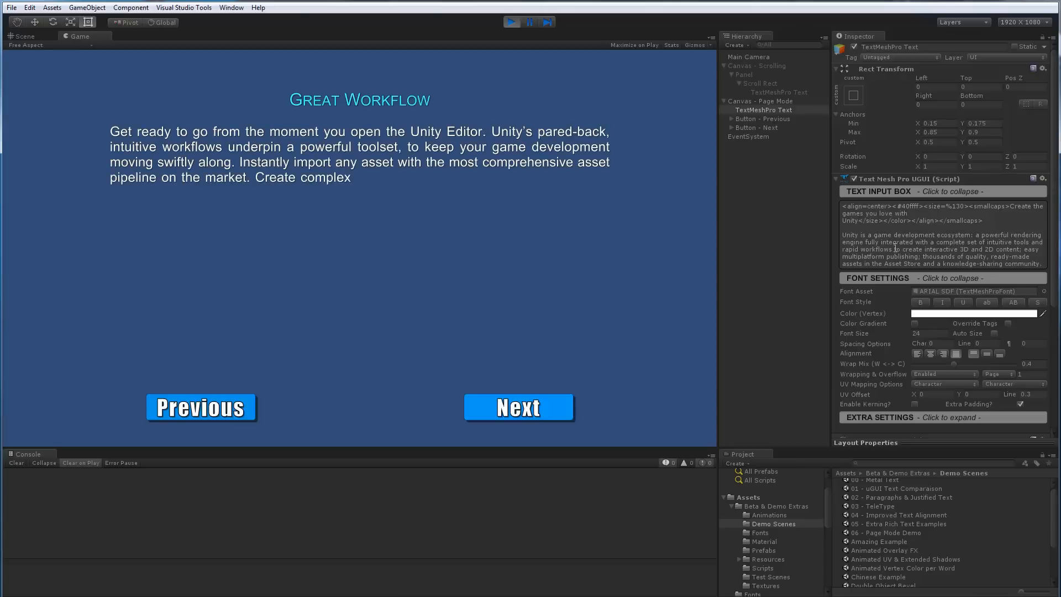
click(930, 355)
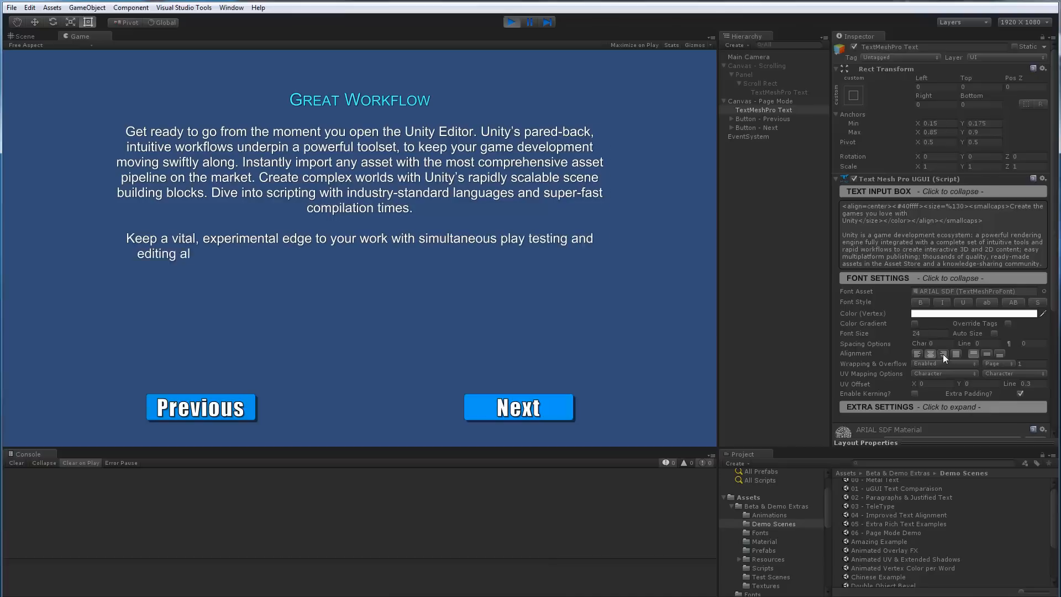
click(942, 353)
click(954, 352)
click(917, 354)
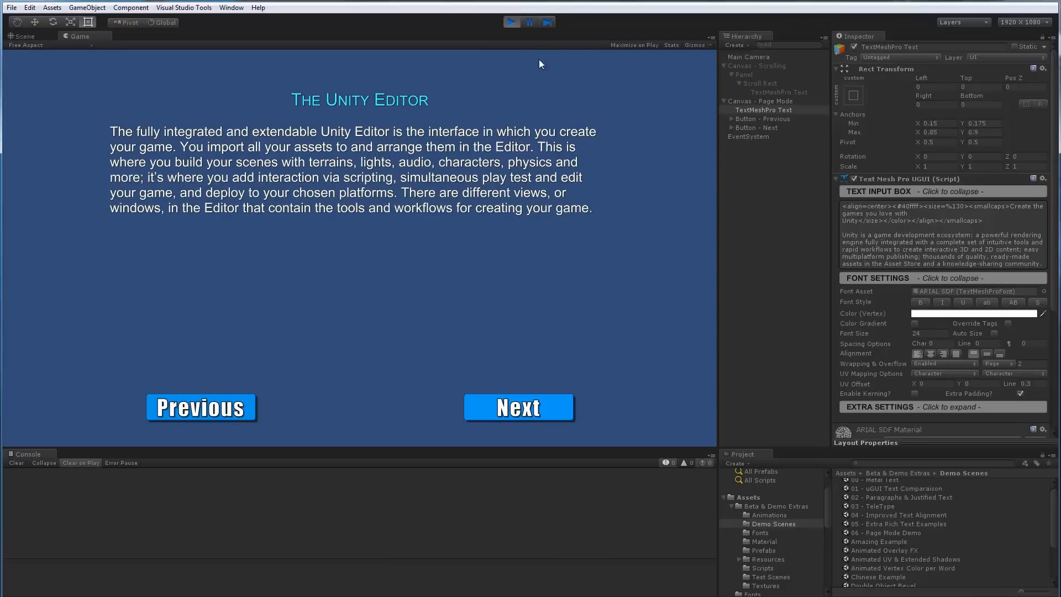
Stop playing the scene, return to the Scene view and open the TextMesh Pro Logo Scene from the demo scenes
click(512, 22)
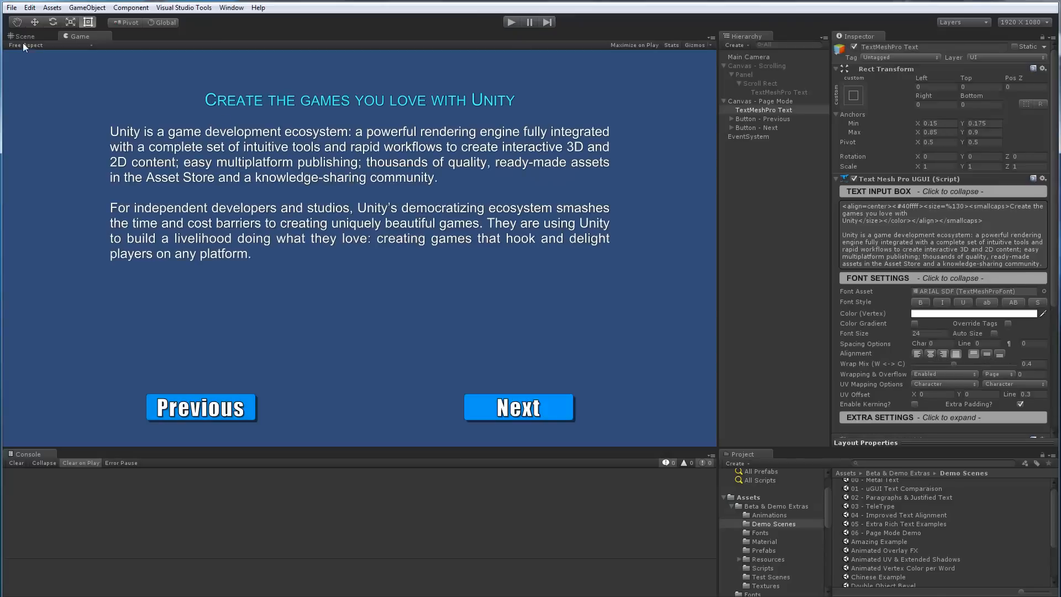
click(21, 36)
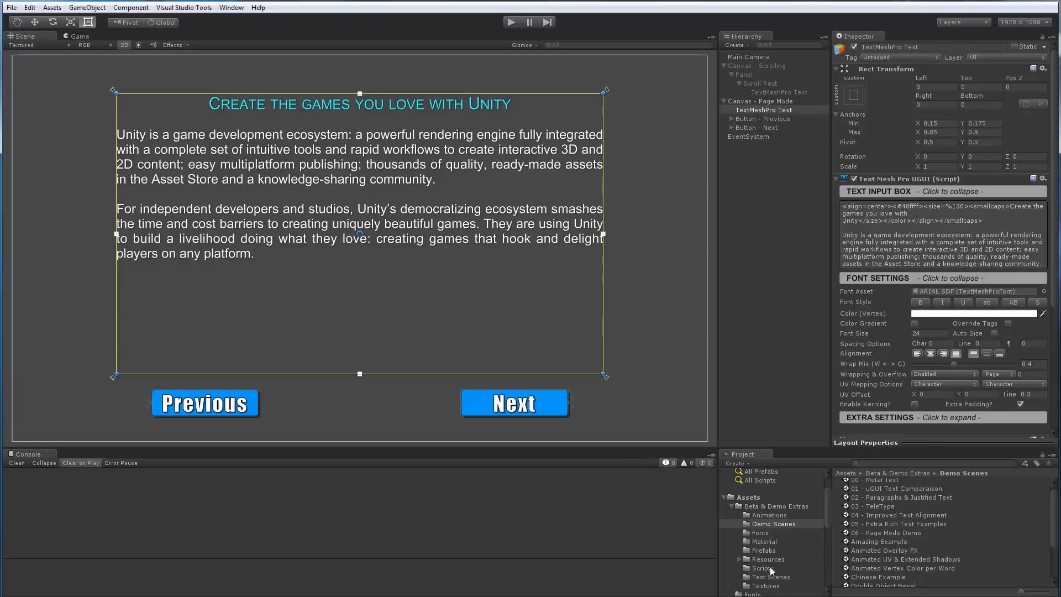
scroll(908, 544, down, 3)
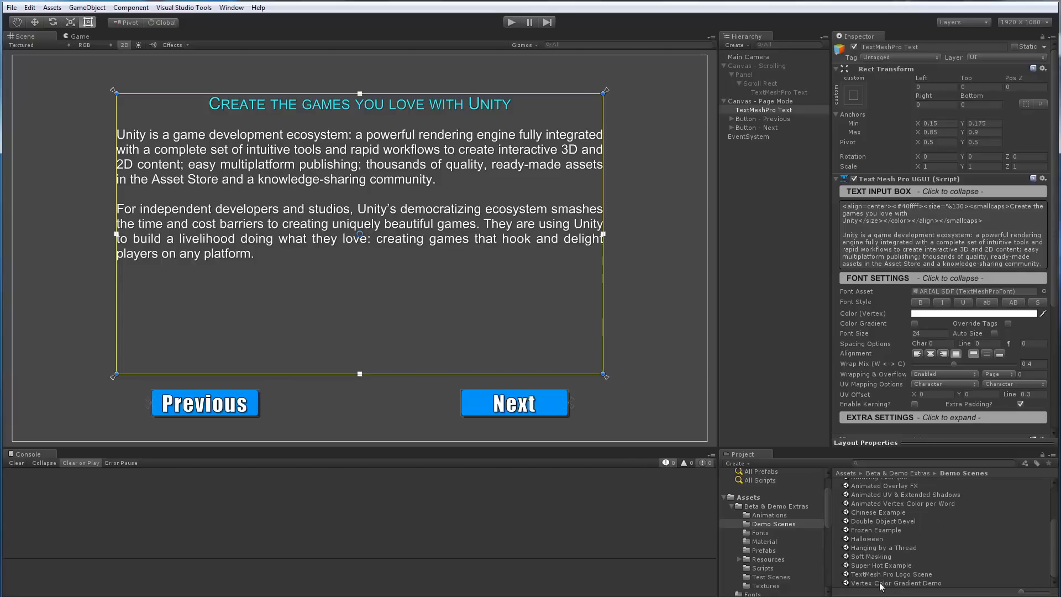
double_click(882, 574)
click(557, 336)
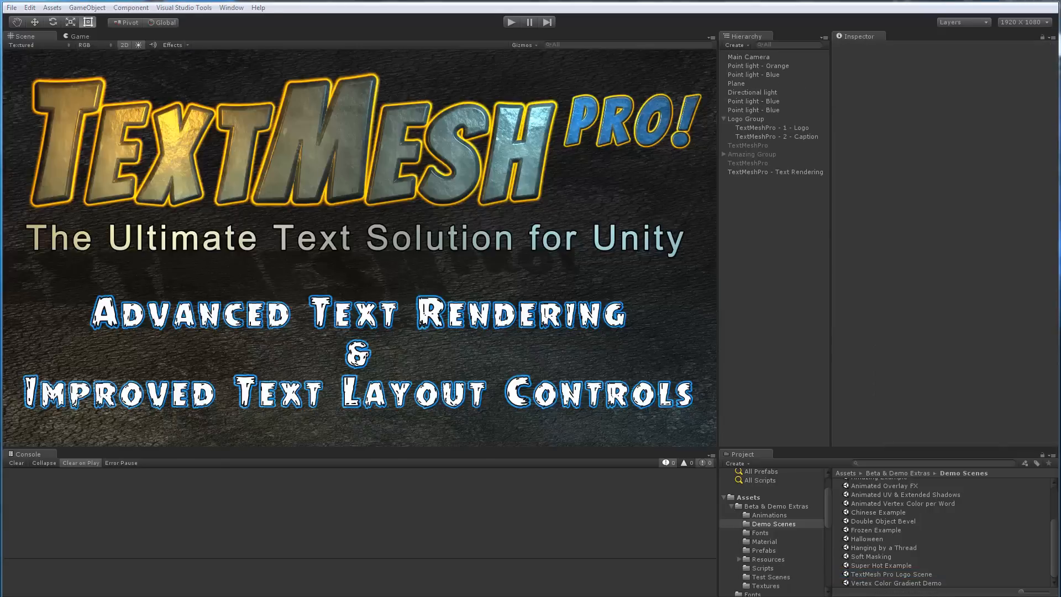